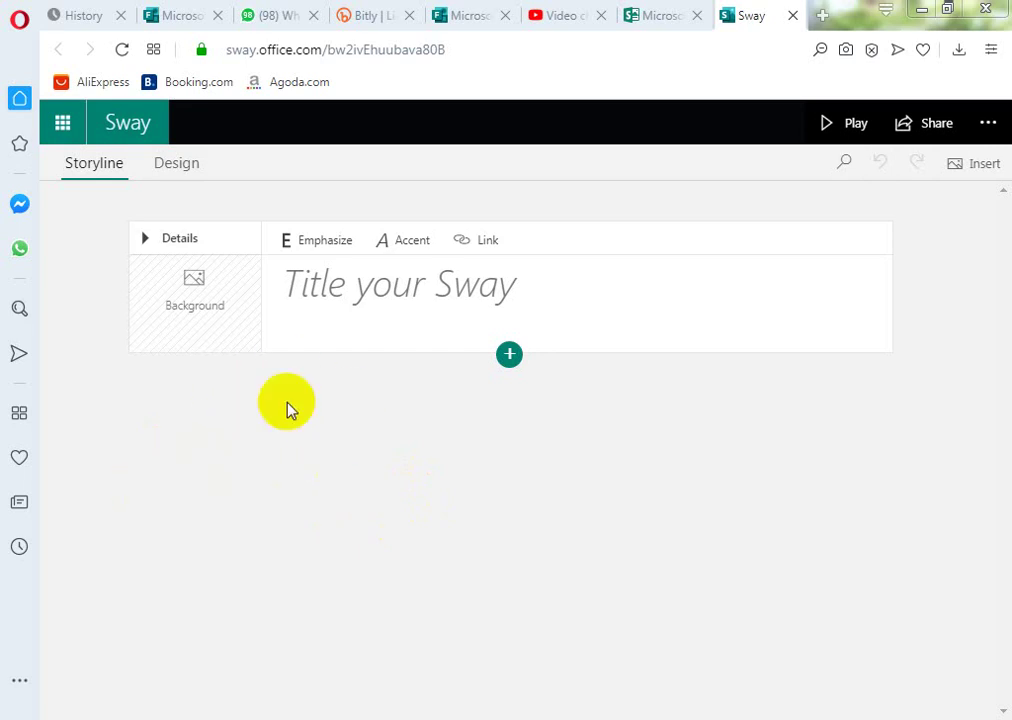
- Title the Sway "Passive Voice" and search Bing Images for "Passive Voice" for the title card's background
left_click(538, 288)
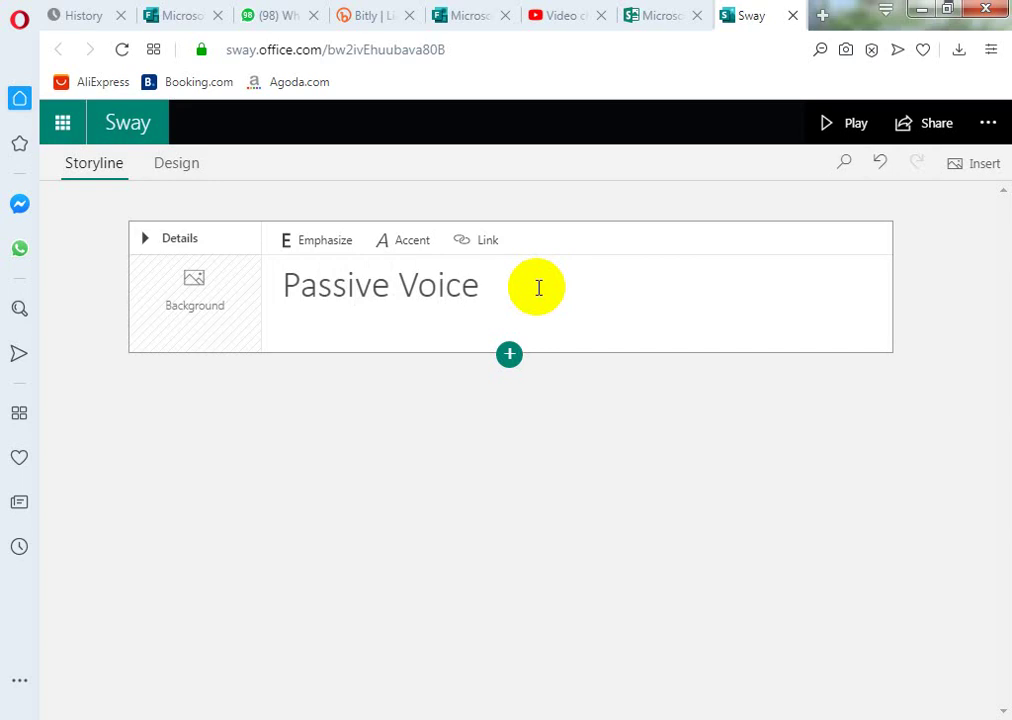
left_click(187, 302)
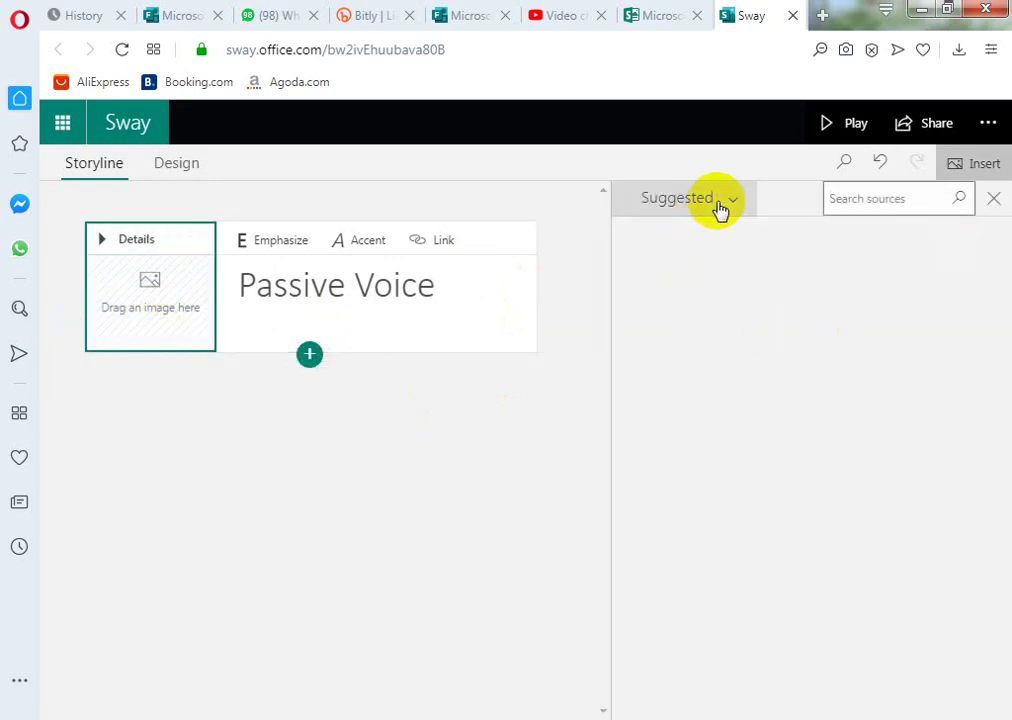
left_click(735, 205)
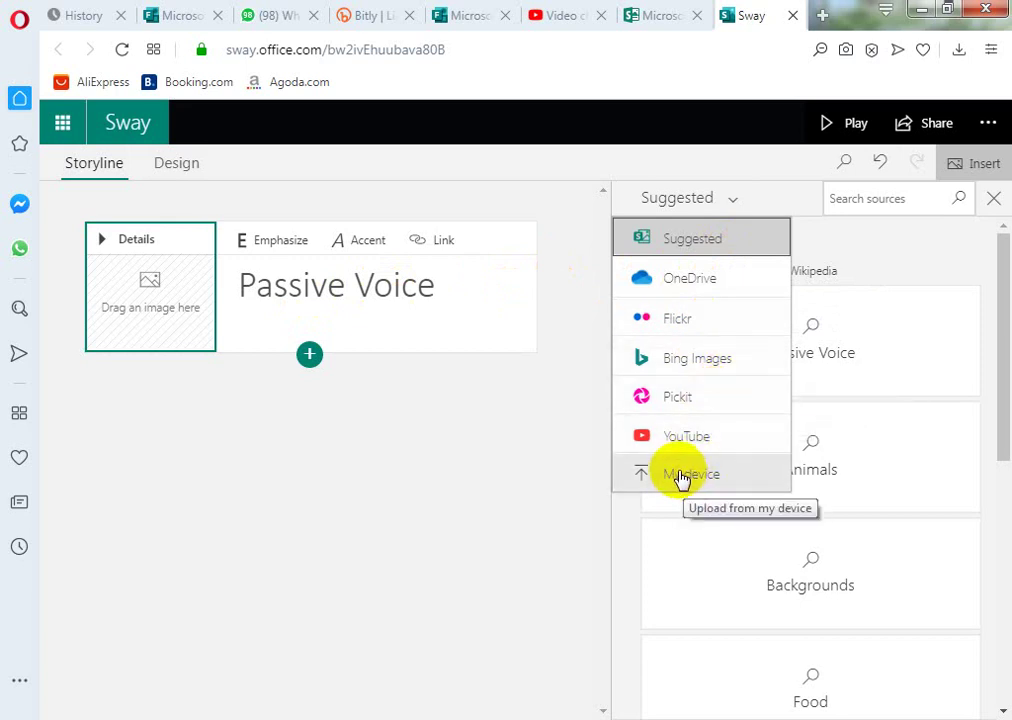
left_click(670, 360)
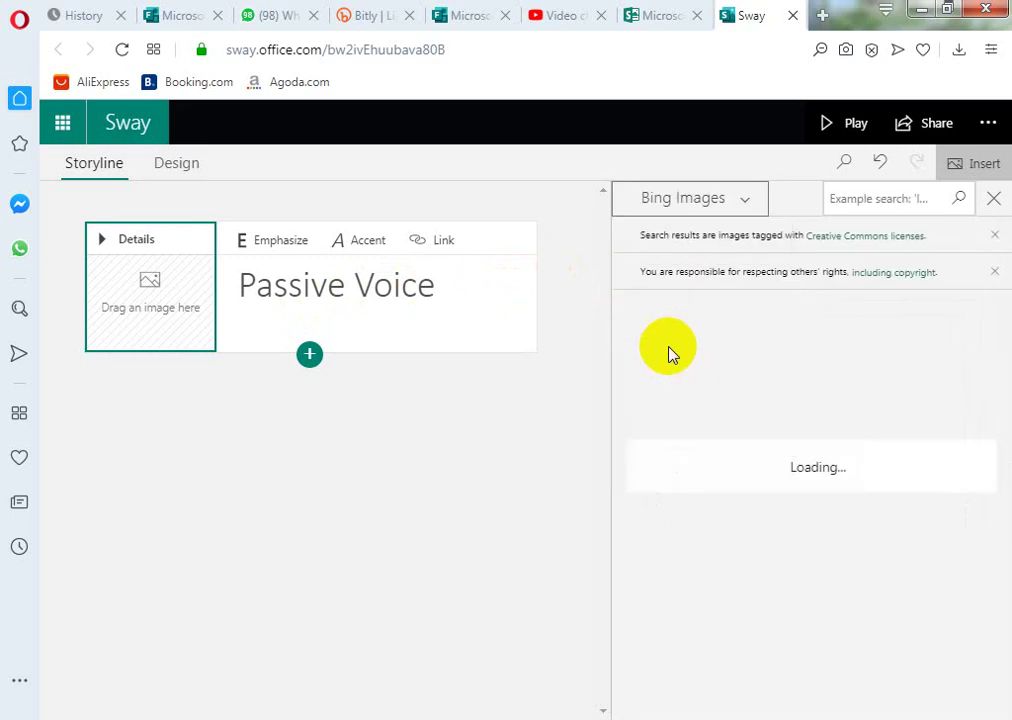
left_click(845, 205)
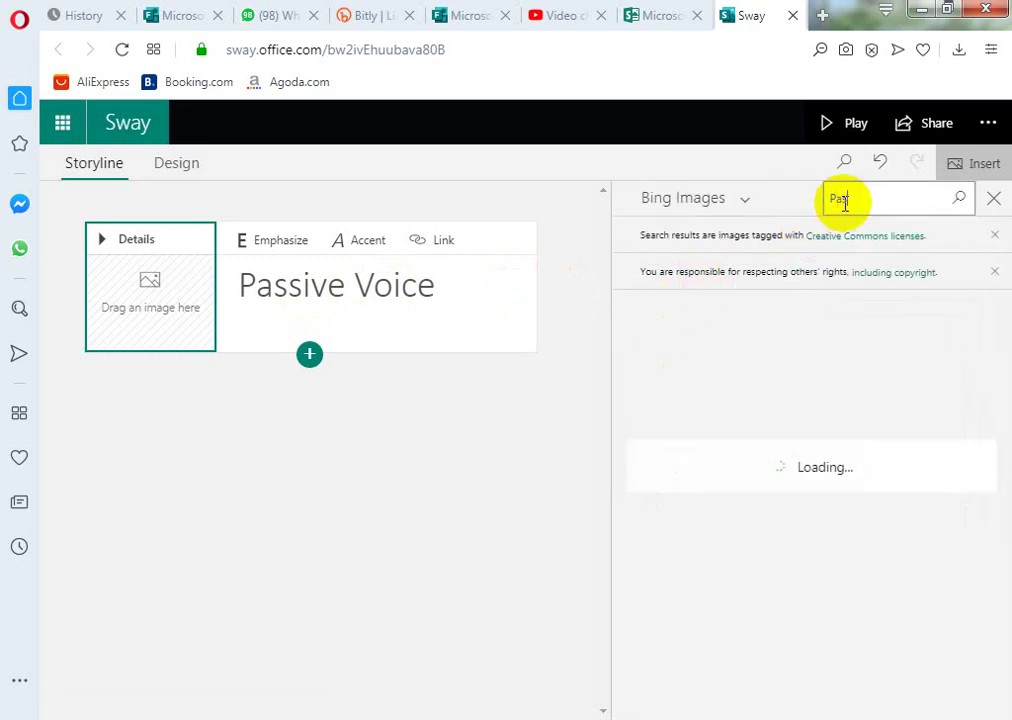
type("Passive V")
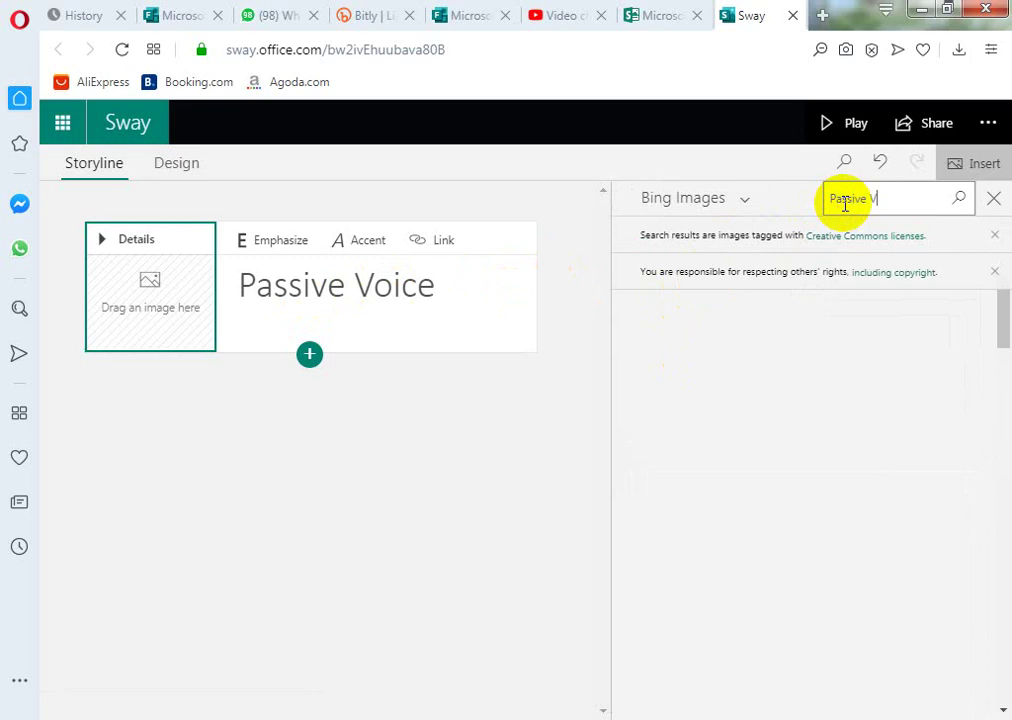
type("oice")
key("Return")
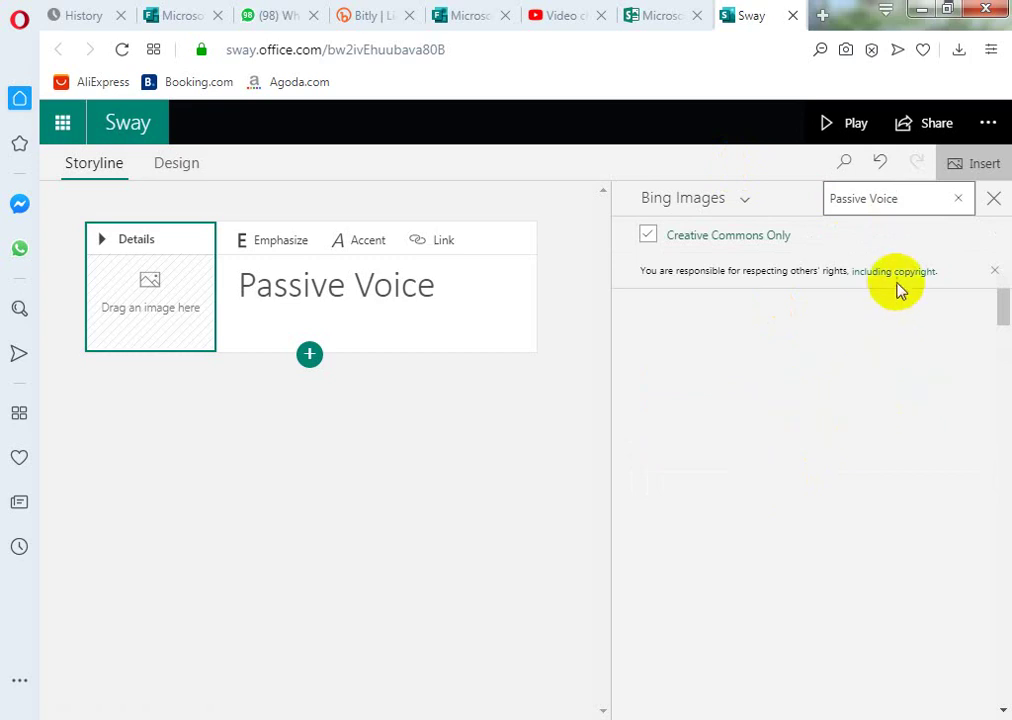
- Repeat the "Passive Voice" image search and set the 480 x 480 active/passive tense table as the title card's background
left_click(911, 202)
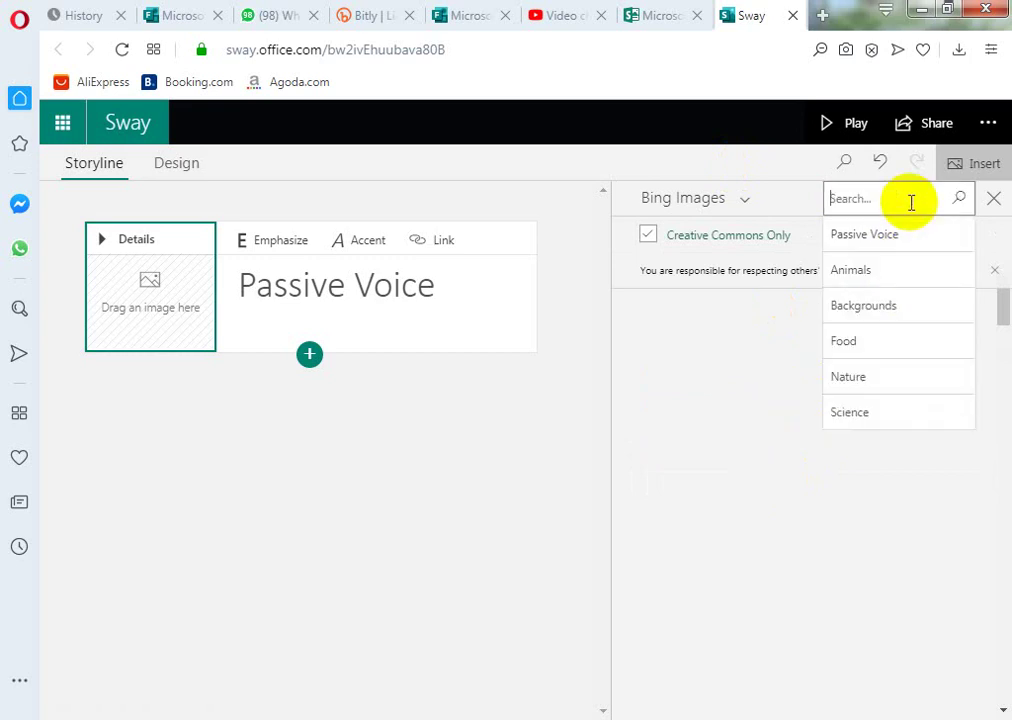
left_click(858, 241)
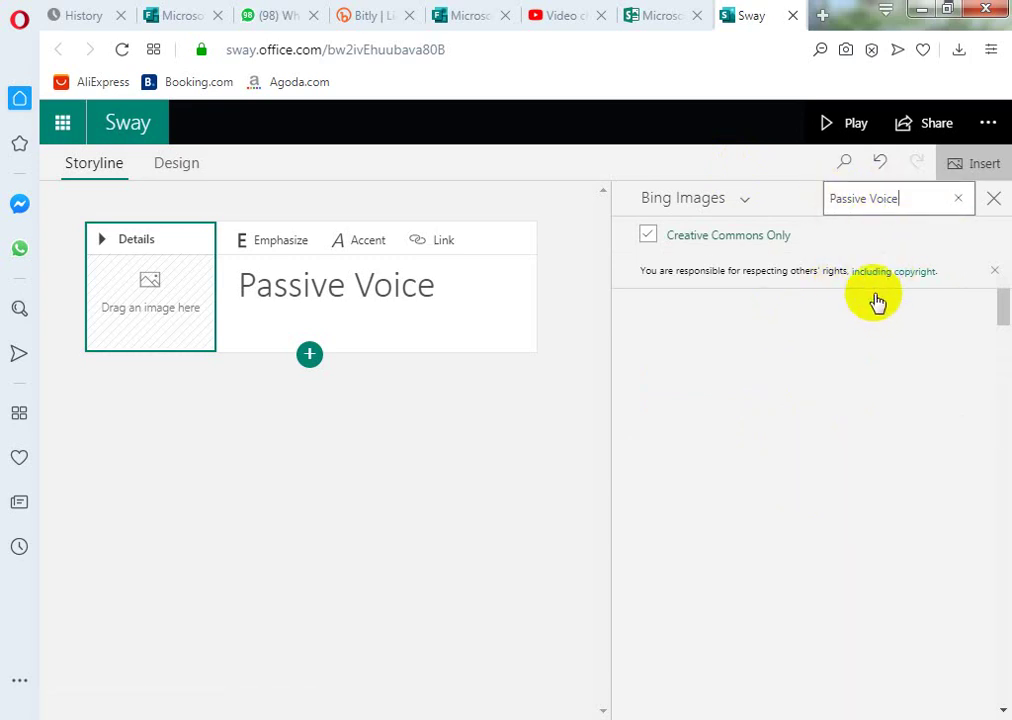
left_click(310, 355)
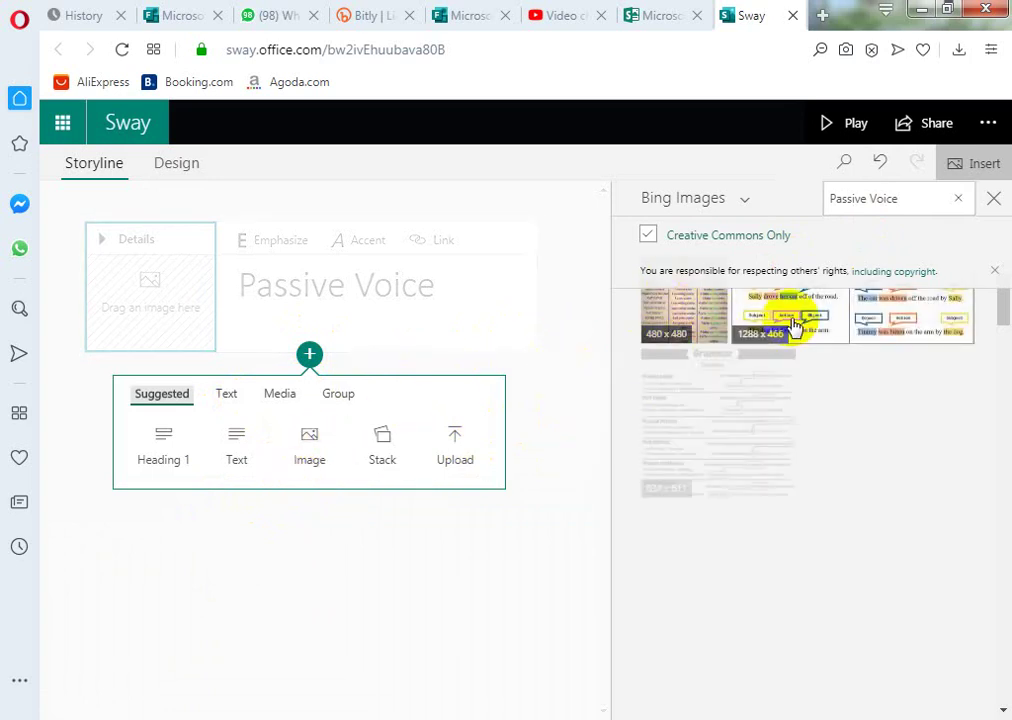
left_click_drag(792, 326, 157, 285)
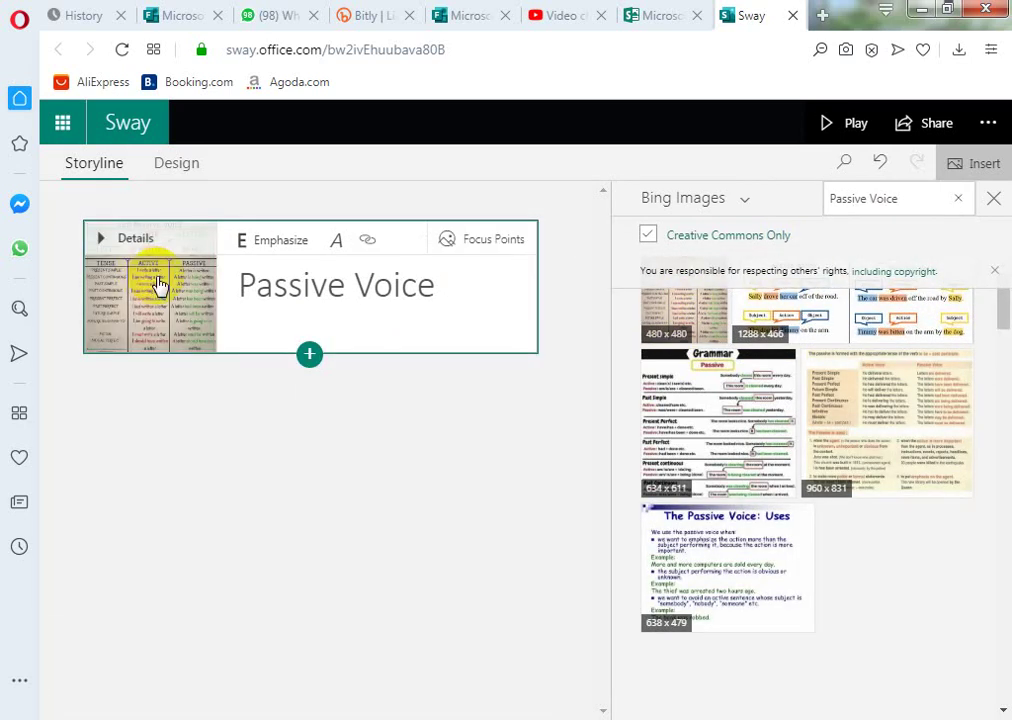
- Insert an image card captioned "Watch the video about Passive and Active Voice and you can write down what you want to know about them."
left_click(309, 356)
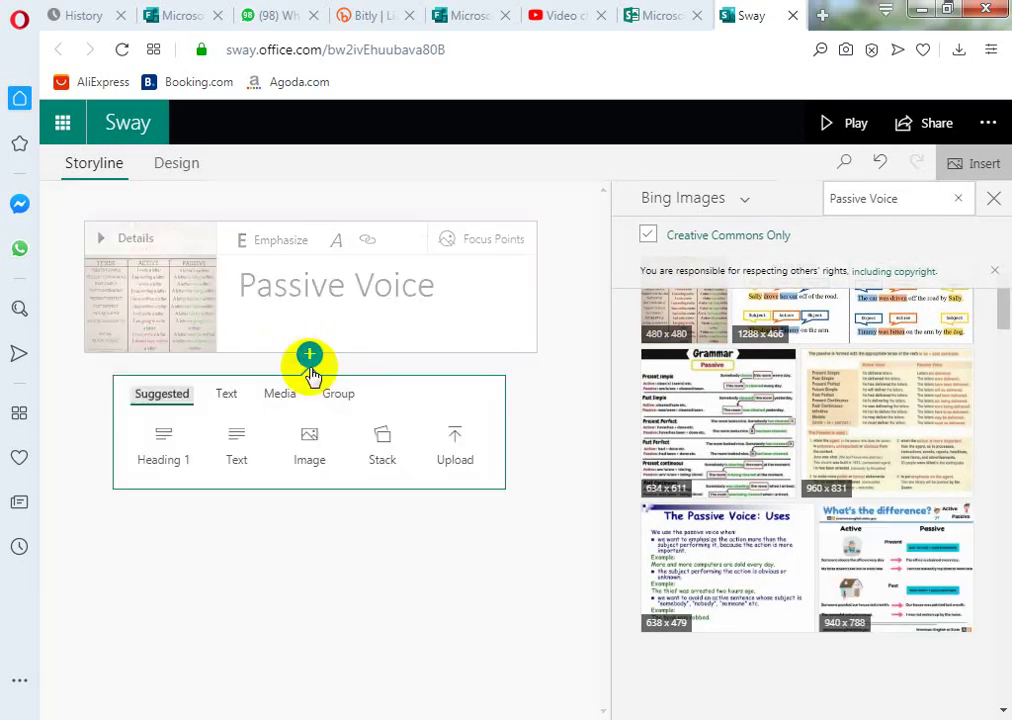
left_click(309, 440)
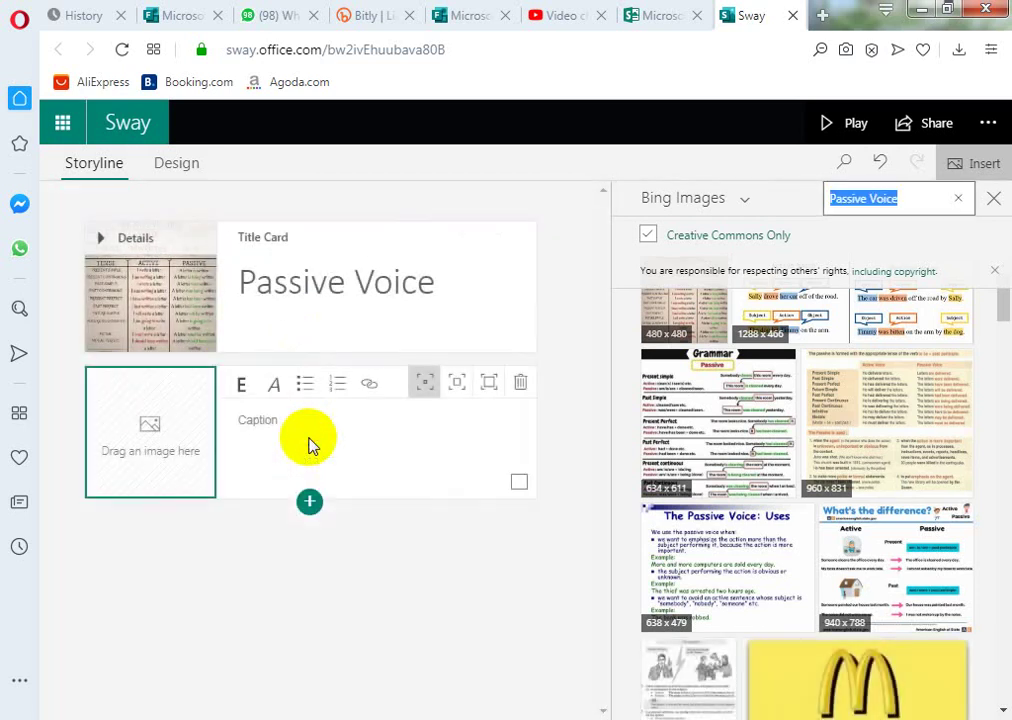
left_click(244, 419)
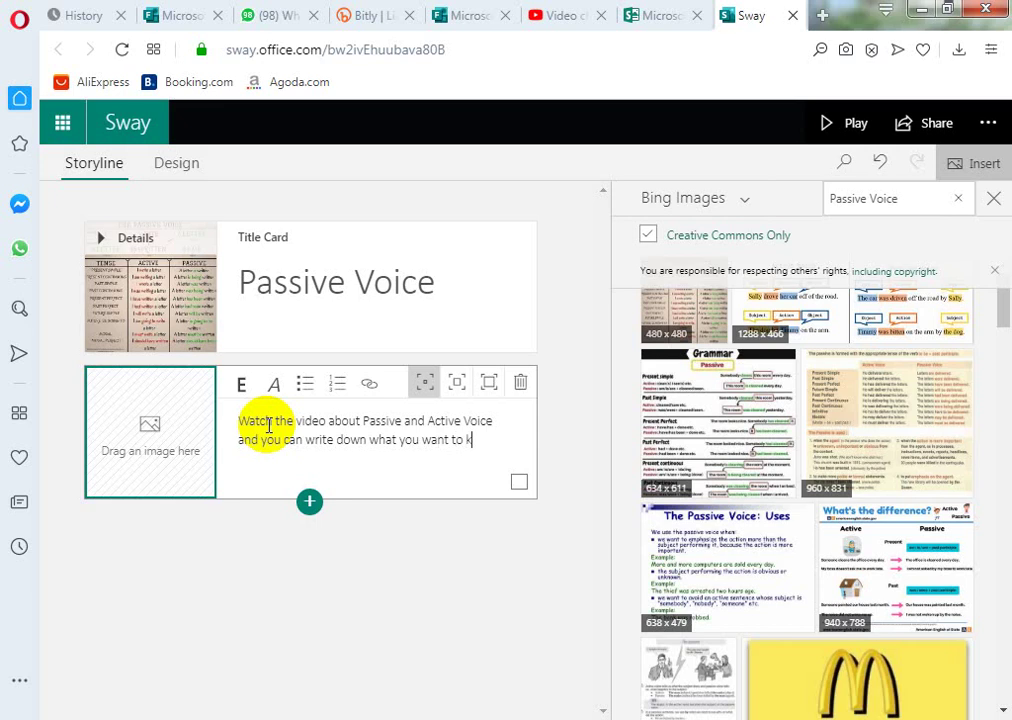
type("about them.")
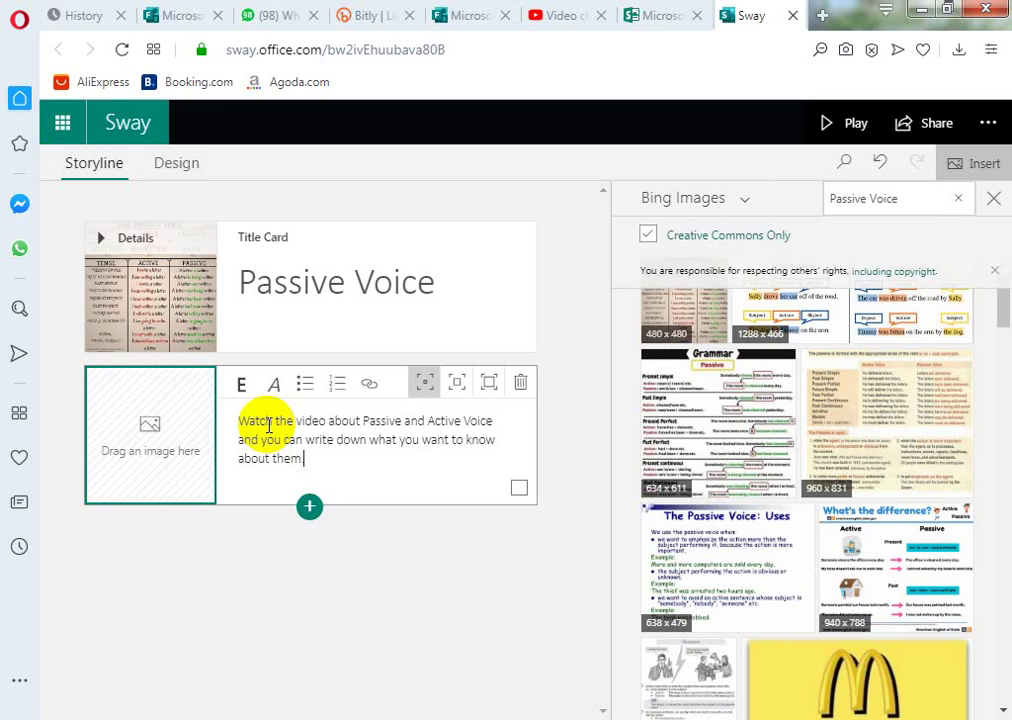
- Add the 4:18 YouTube video "Active and Passive Voice" to the storyline and group its card with the image card
left_click(138, 455)
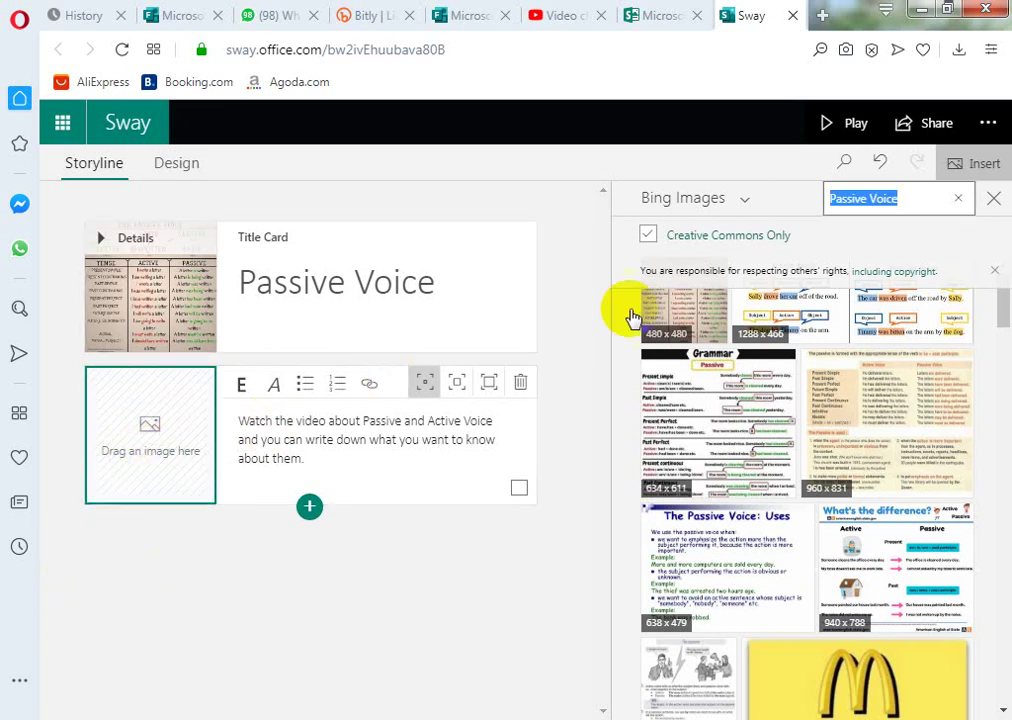
left_click(742, 205)
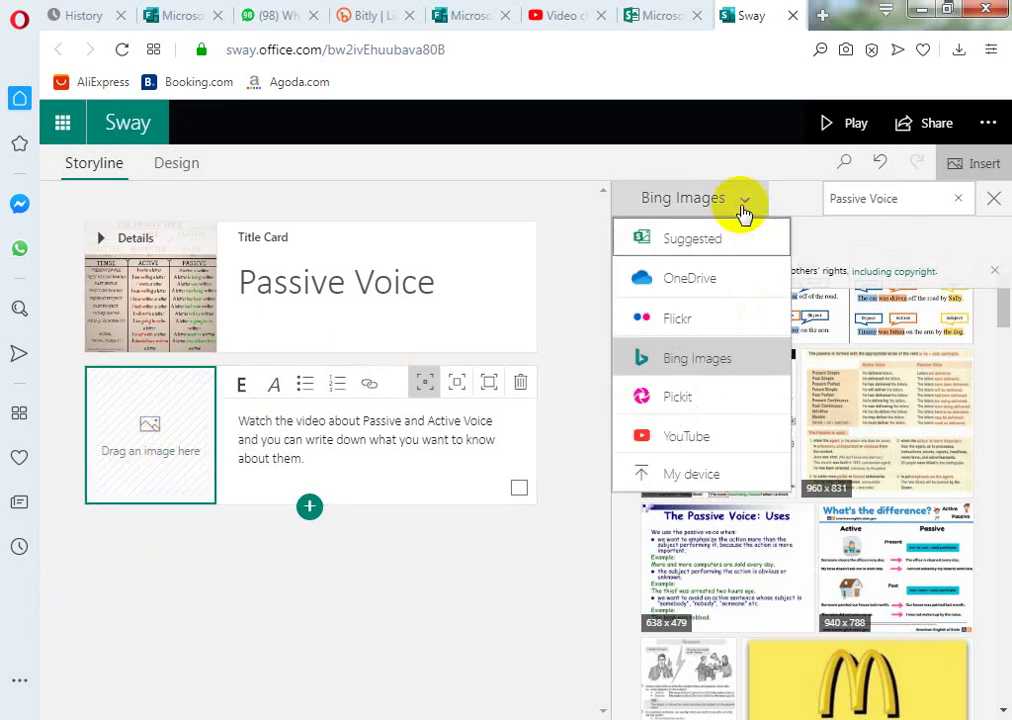
left_click(686, 438)
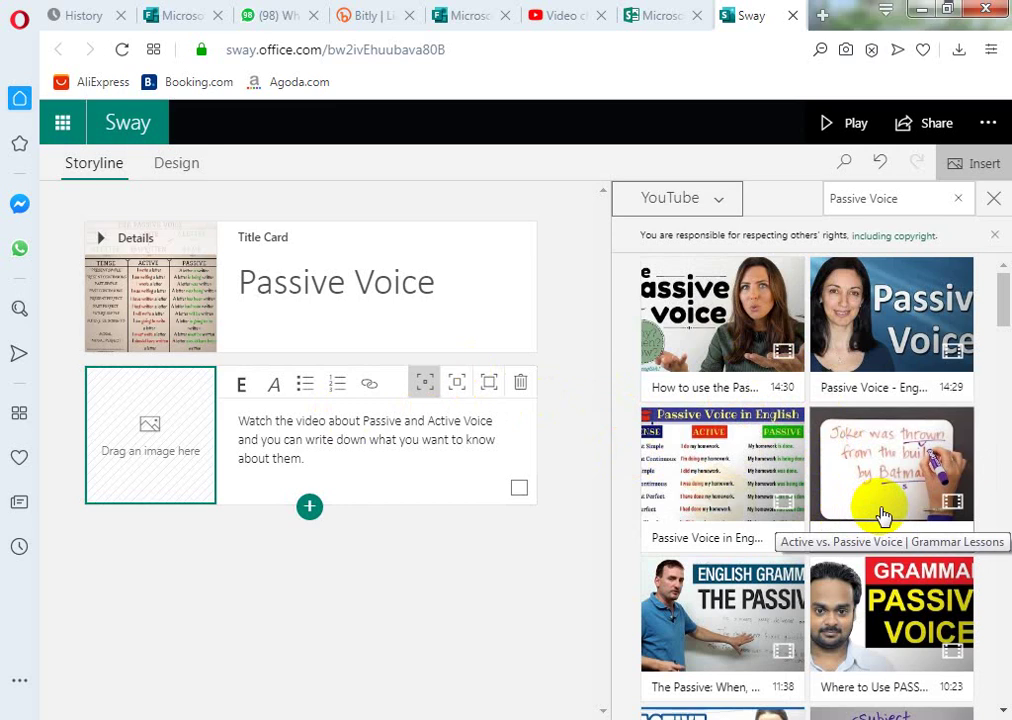
left_click_drag(1004, 302, 1006, 346)
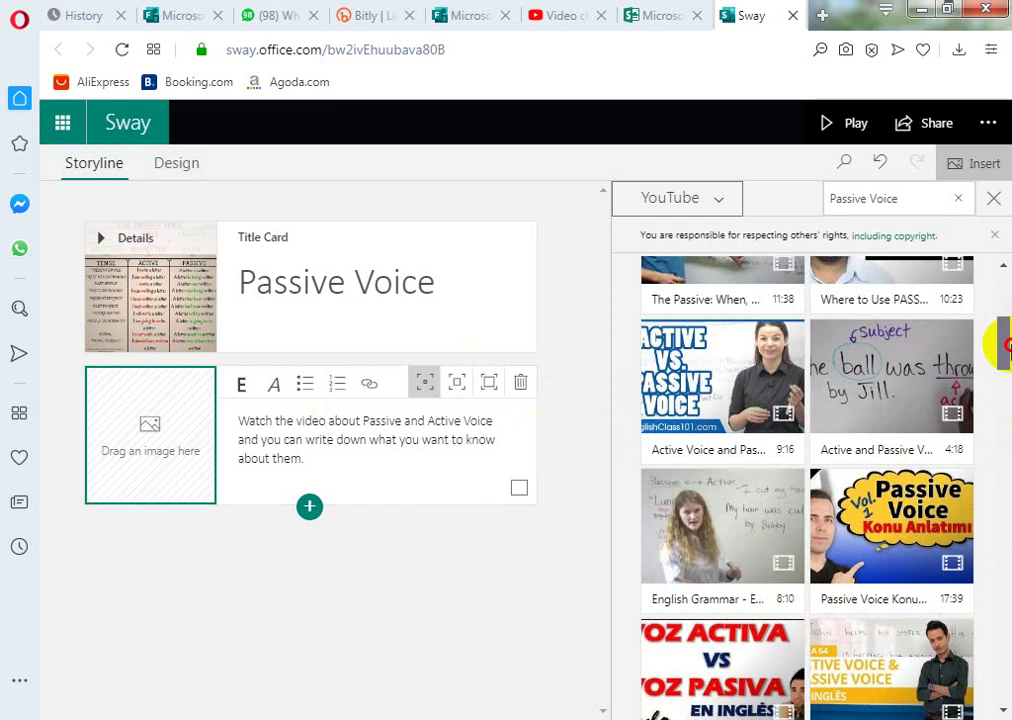
left_click(915, 401)
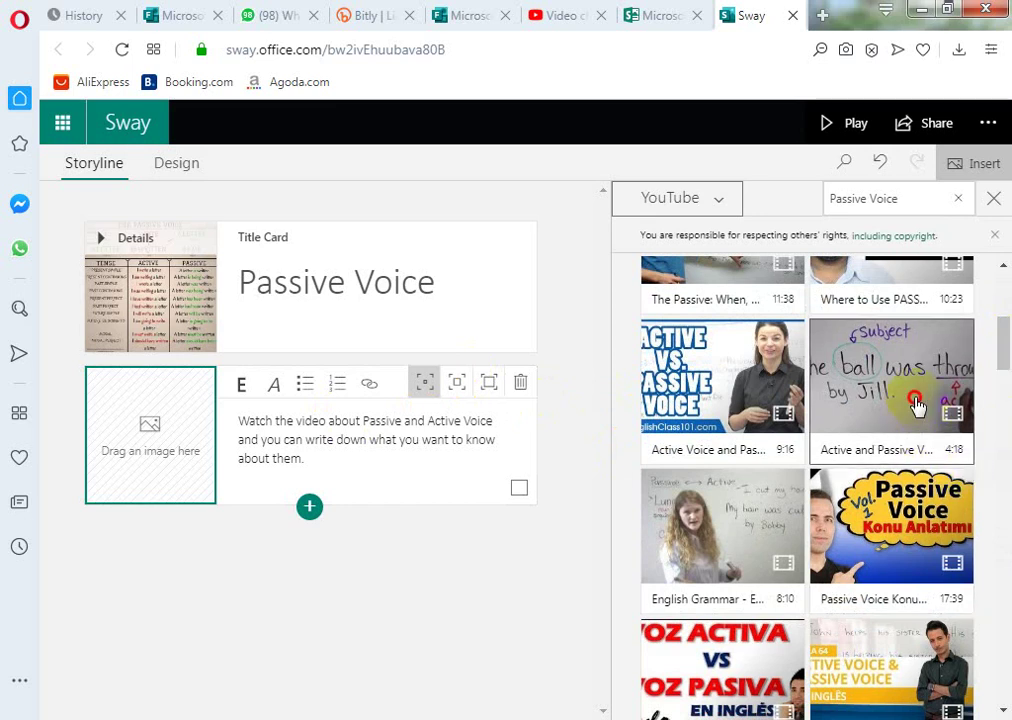
left_click_drag(915, 405, 181, 463)
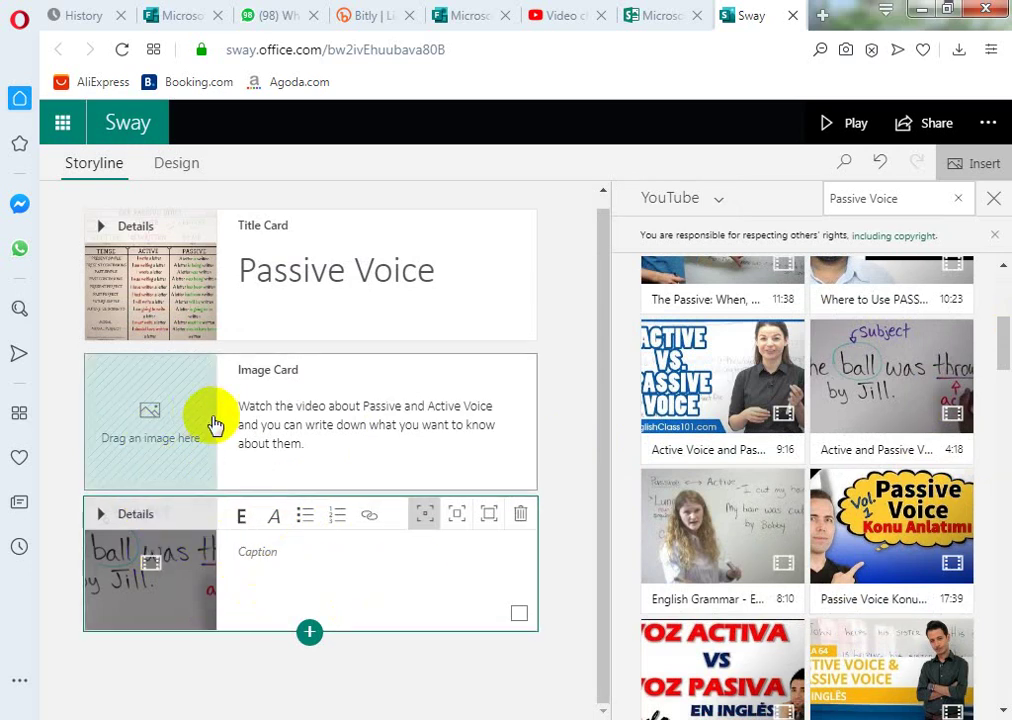
left_click(167, 422)
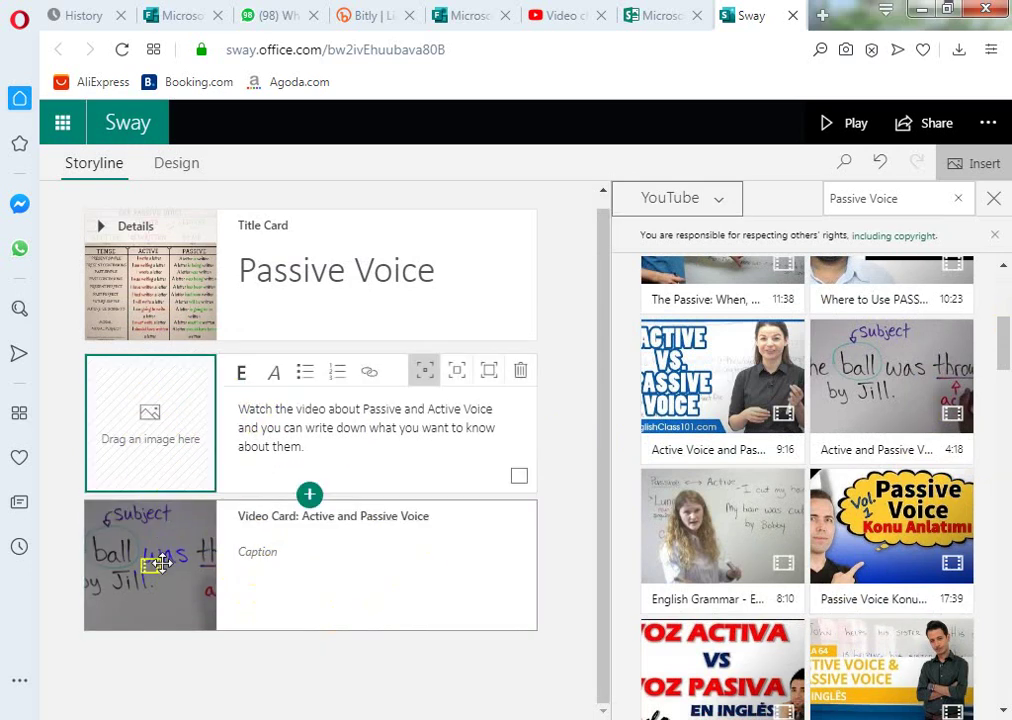
left_click_drag(154, 593, 185, 420)
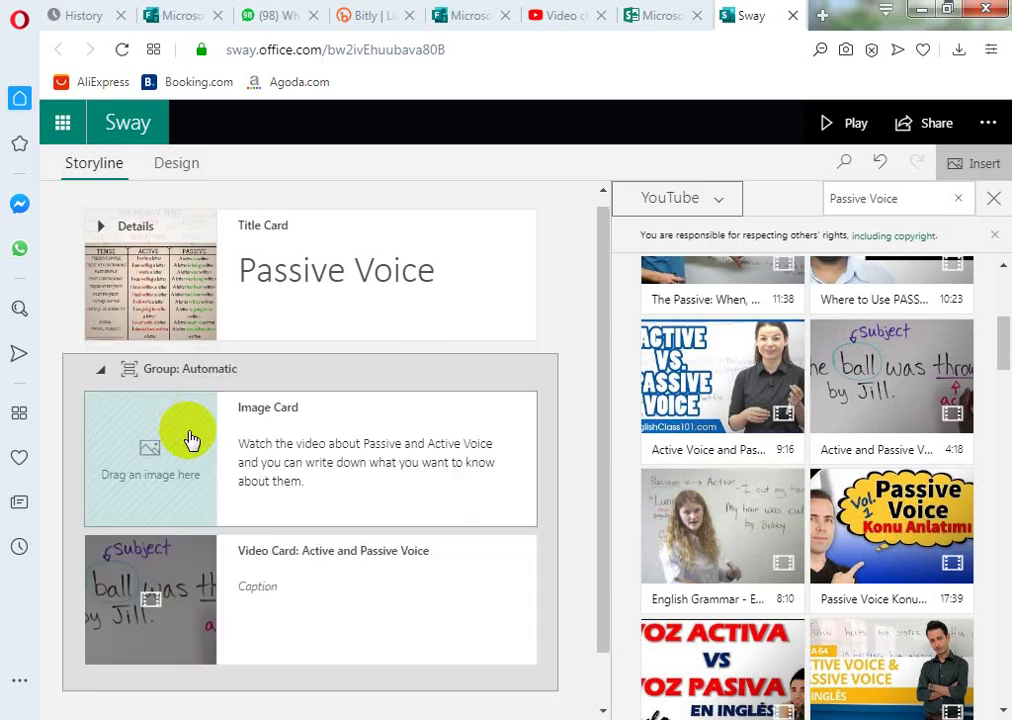
- Move the image card's caption to the video card and delete the empty image card
scroll(540, 440, "down", 1)
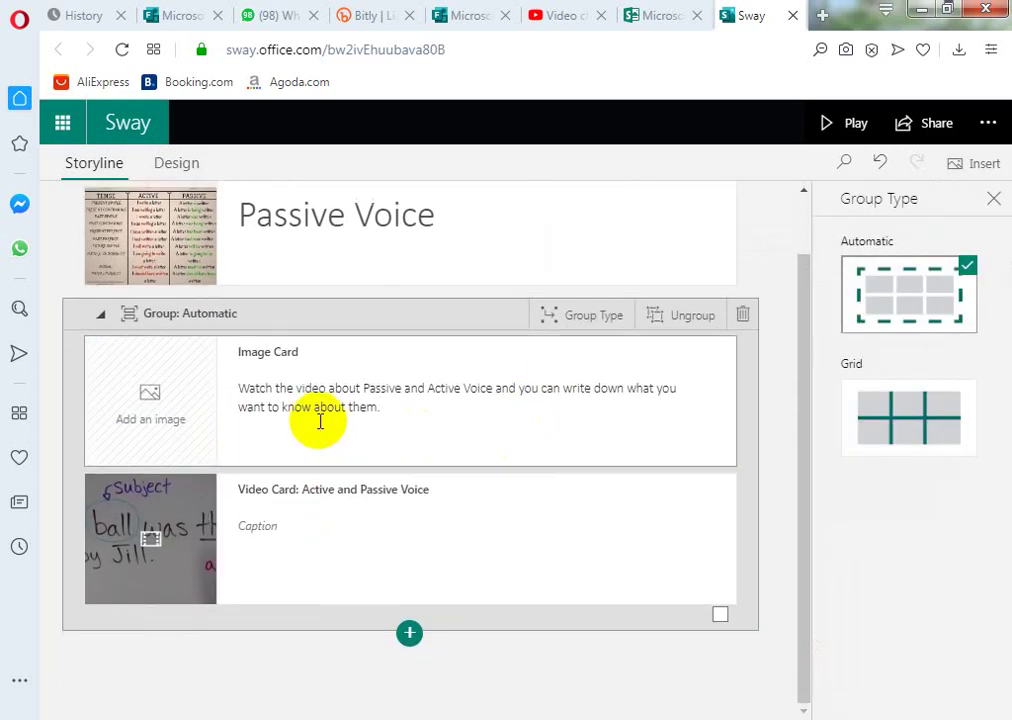
left_click_drag(243, 388, 368, 452)
key("ctrl+c")
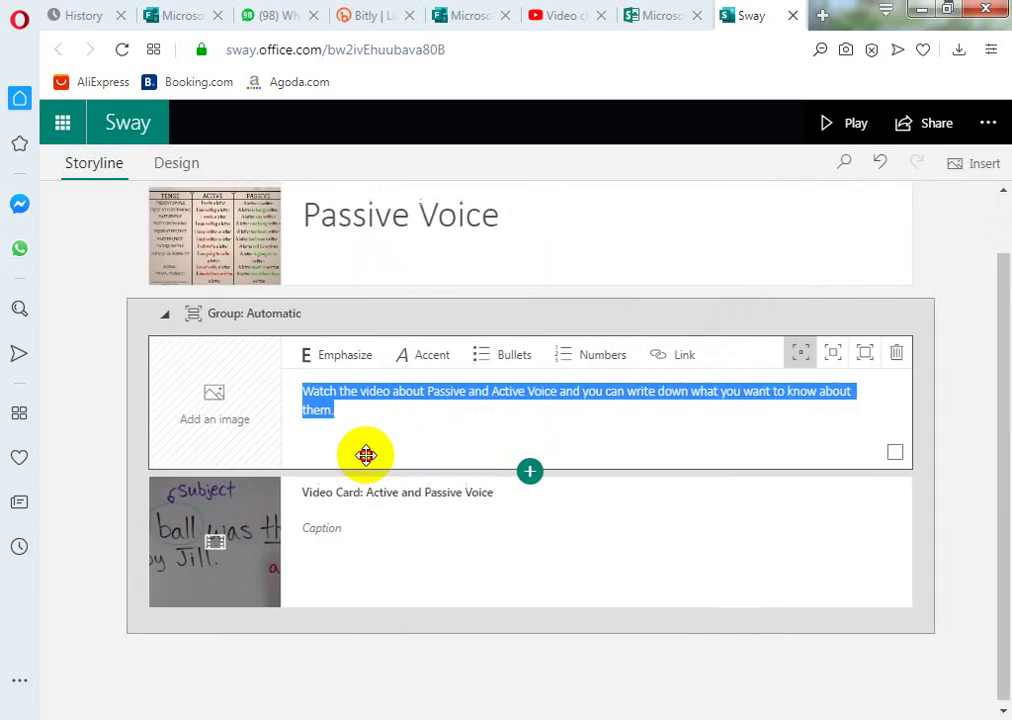
key("BackSpace")
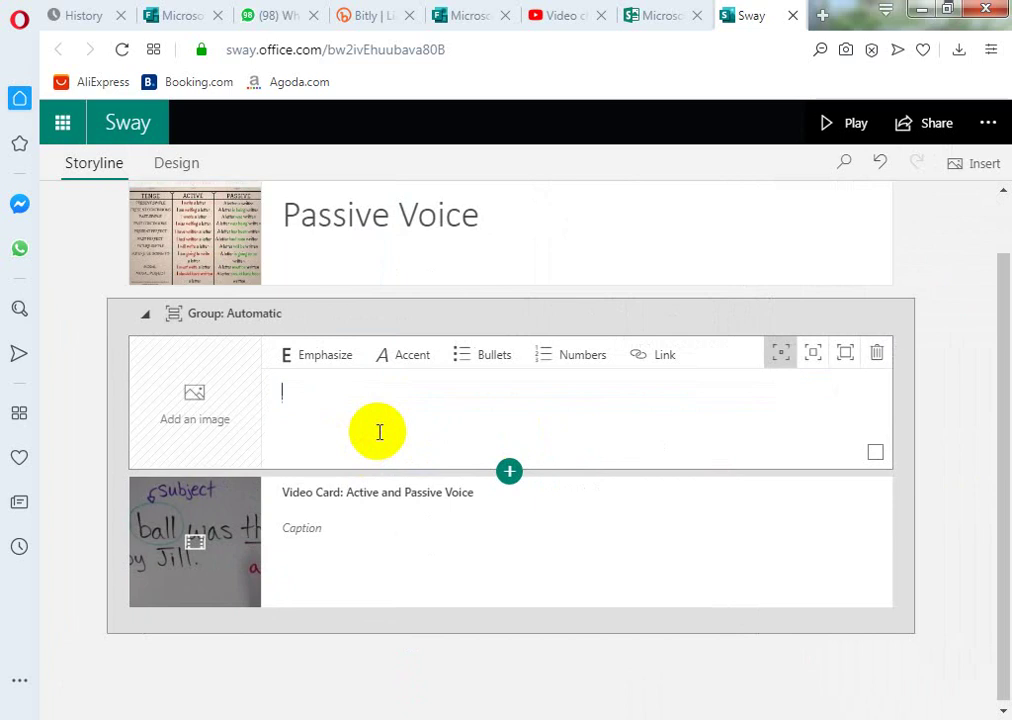
left_click(300, 533)
key("ctrl+v")
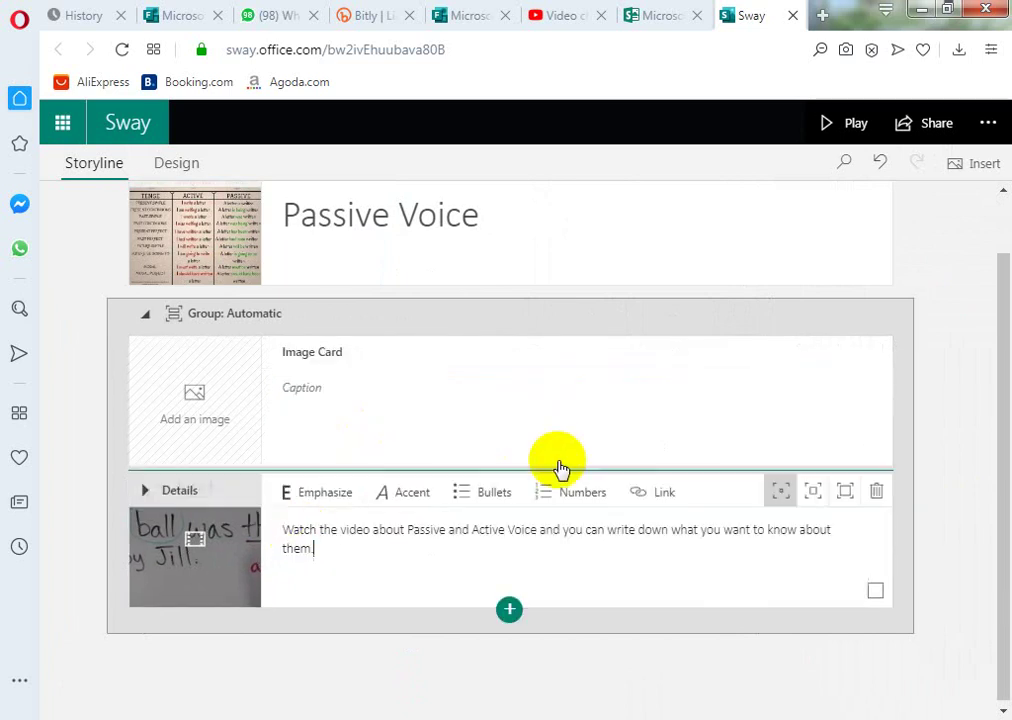
left_click(657, 375)
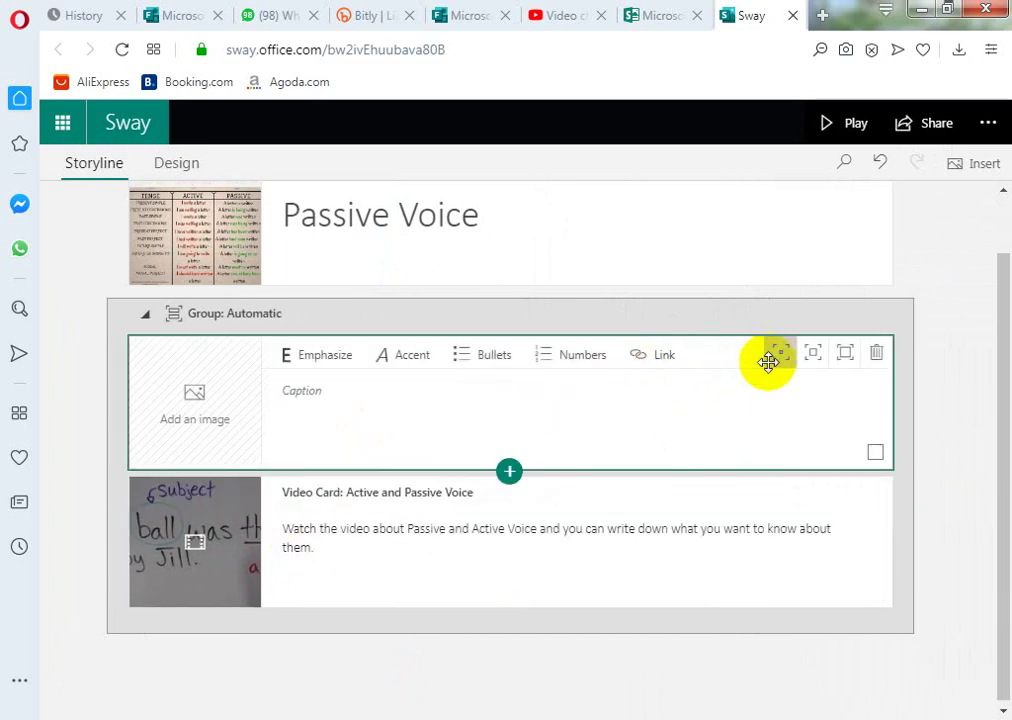
left_click(876, 353)
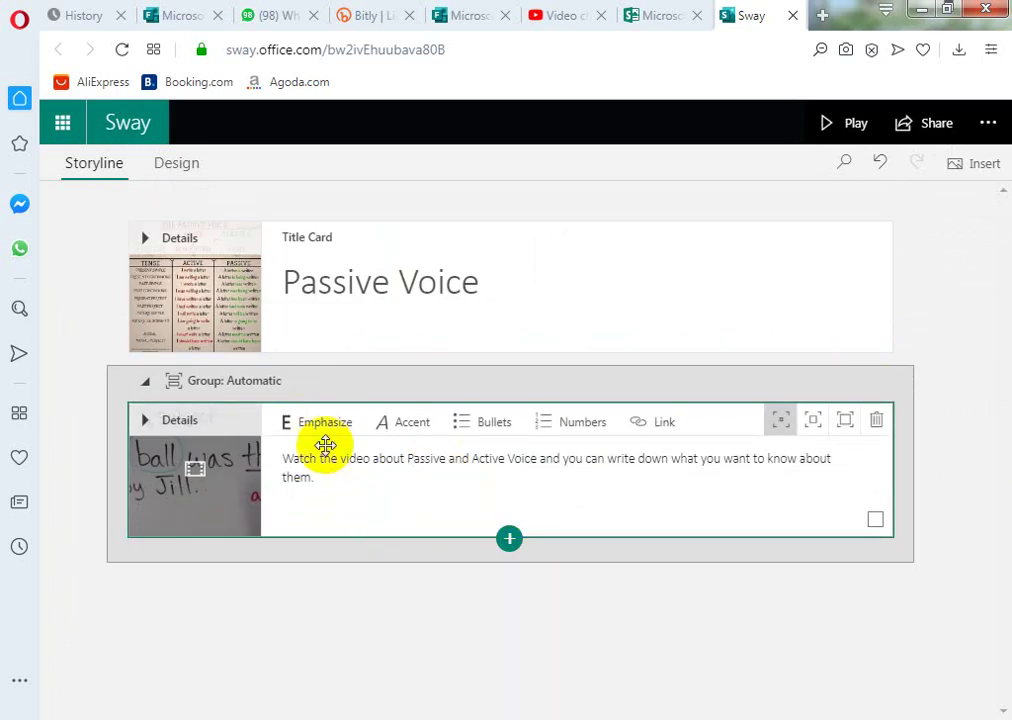
- Insert an image card below the video card captioned "Now you can once again watch another video about Passive and Active Voice."
left_click(510, 540)
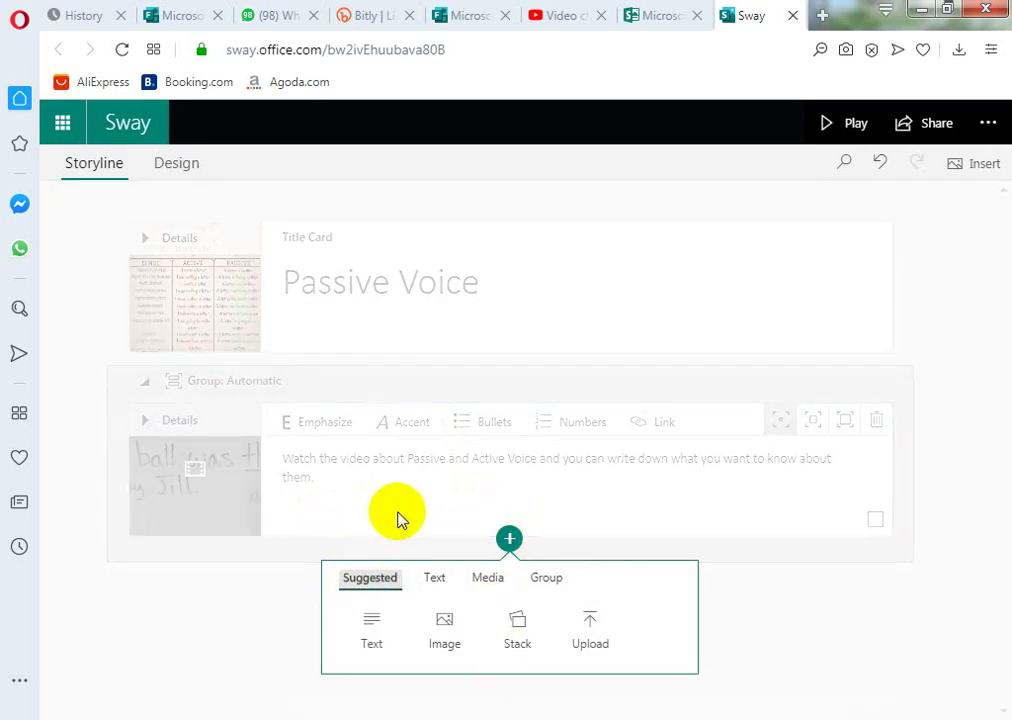
left_click(448, 620)
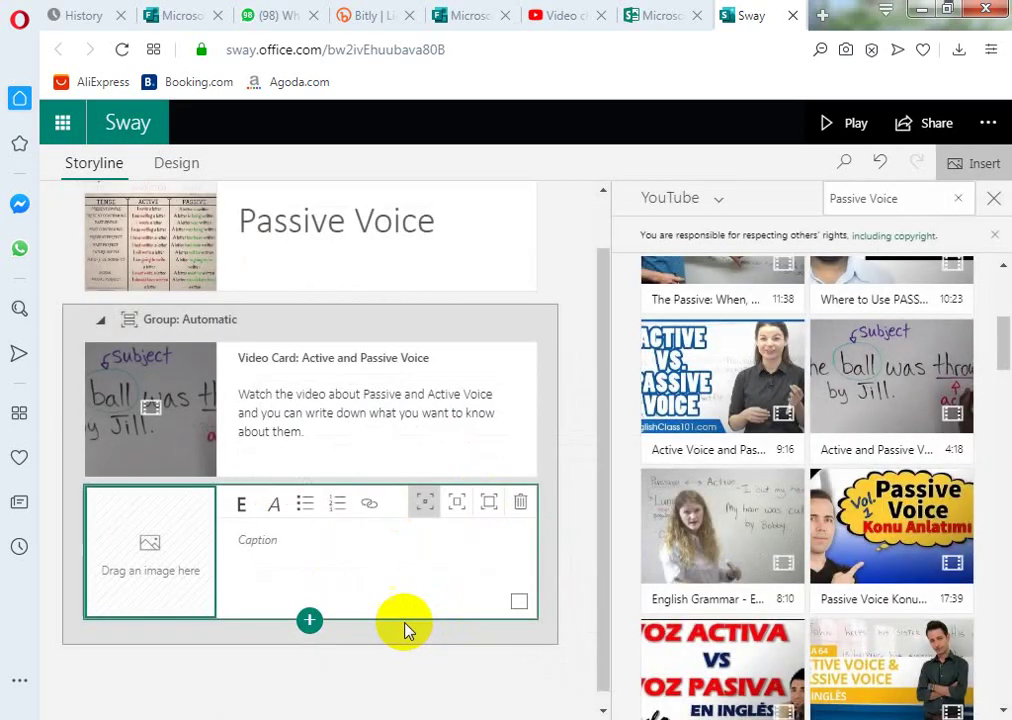
left_click(269, 540)
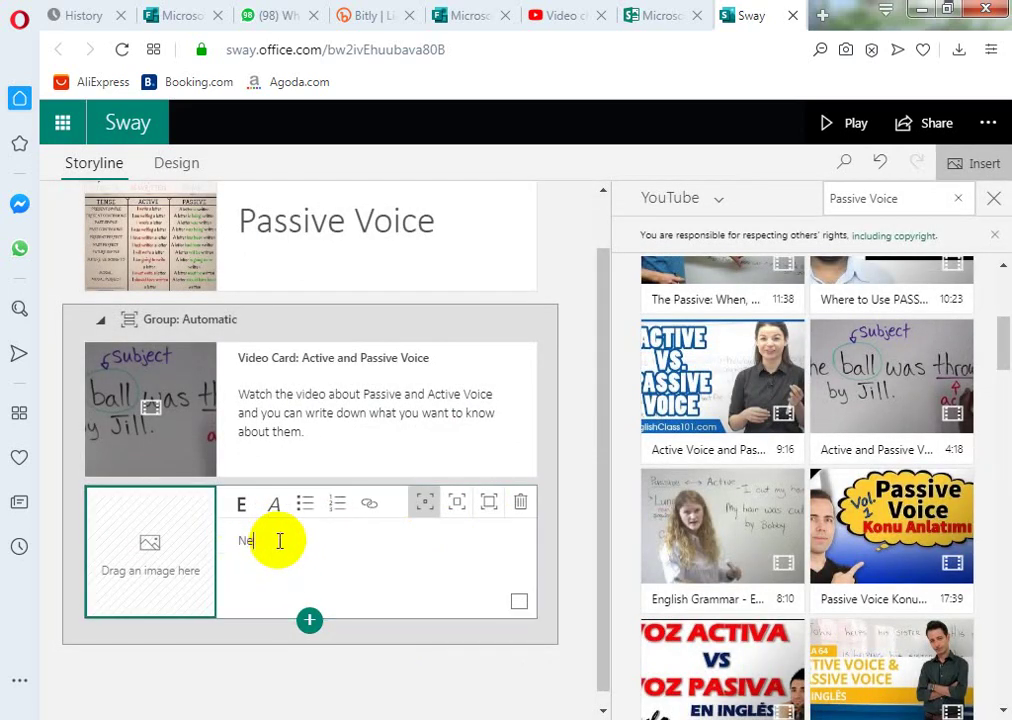
type("No")
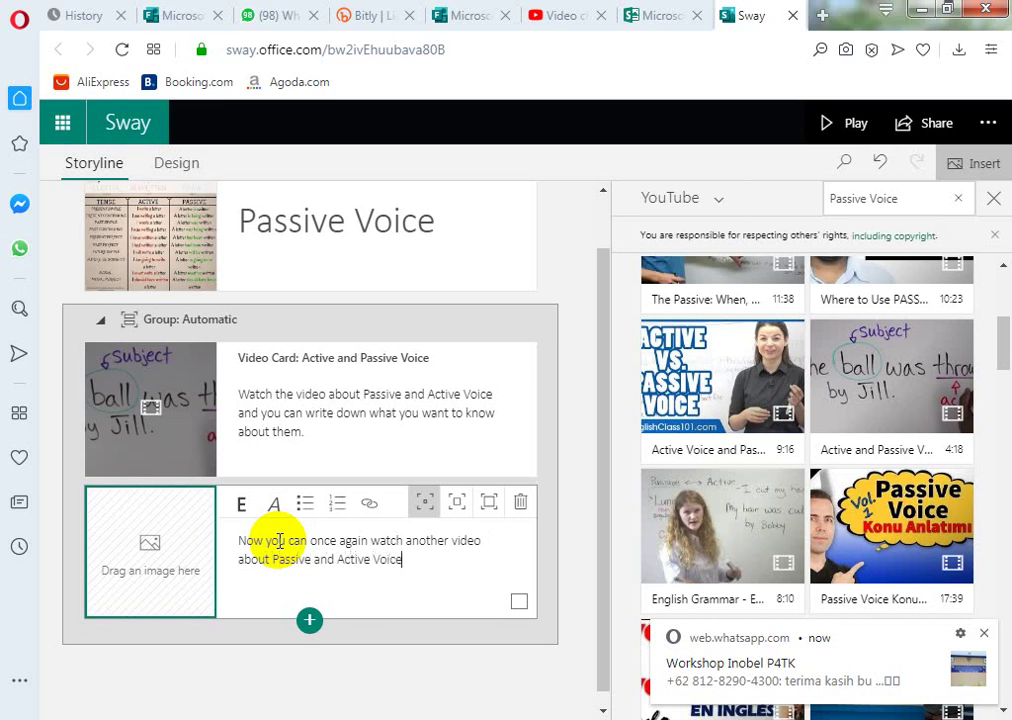
type(".")
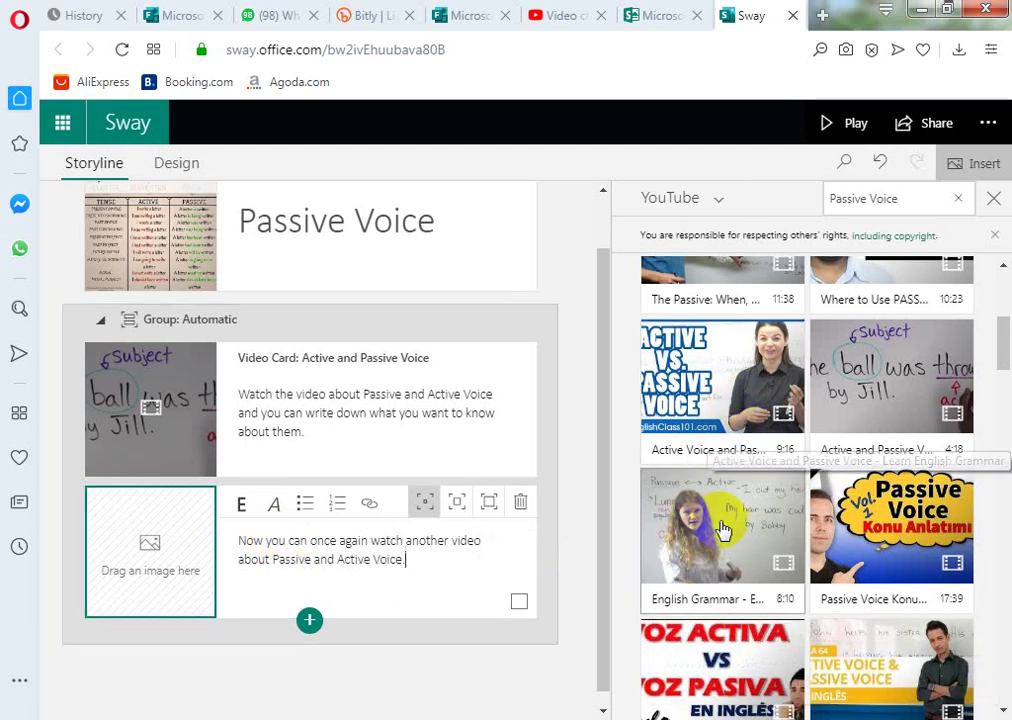
- Add the 9:16 YouTube video "Active Voice and Passive Voice - Learn English Grammar" to the group, directly above the image card
left_click_drag(722, 397, 146, 556)
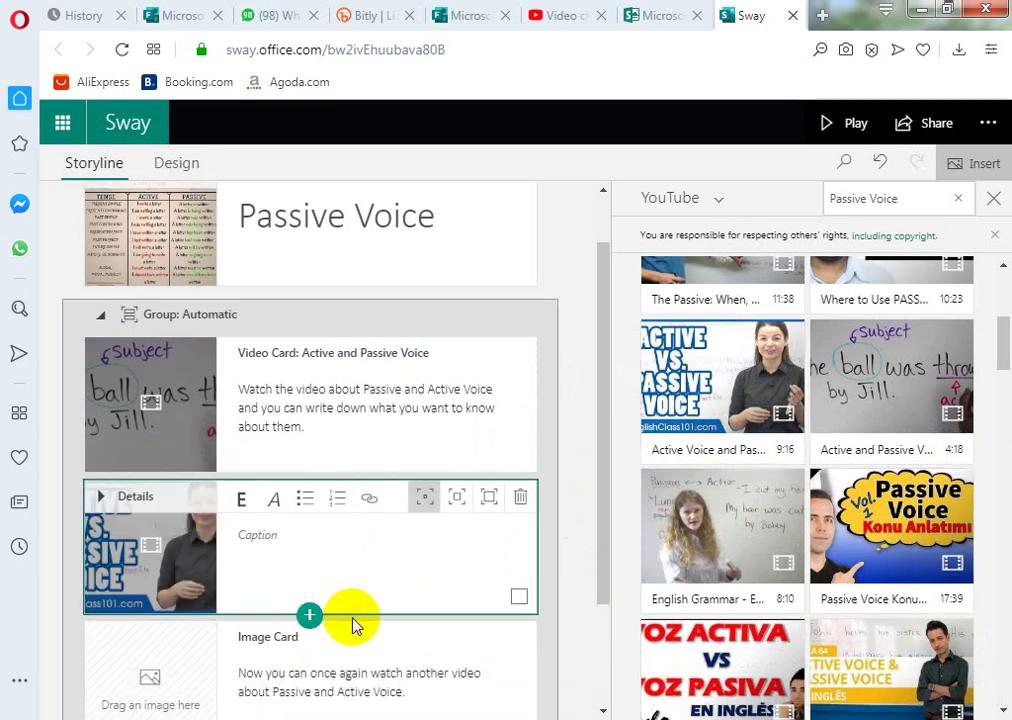
- Move the caption "Now you can once again watch another video about Passive and Active Voice." to the second video card and delete the emptied image card
left_click_drag(1005, 345, 1005, 392)
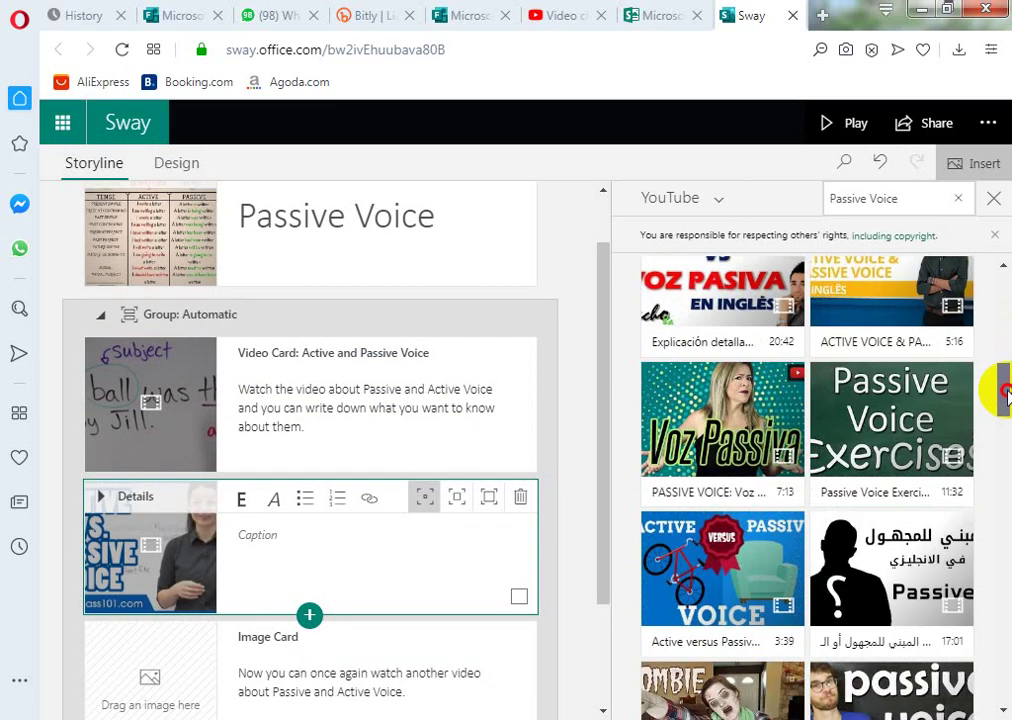
left_click_drag(599, 477, 594, 571)
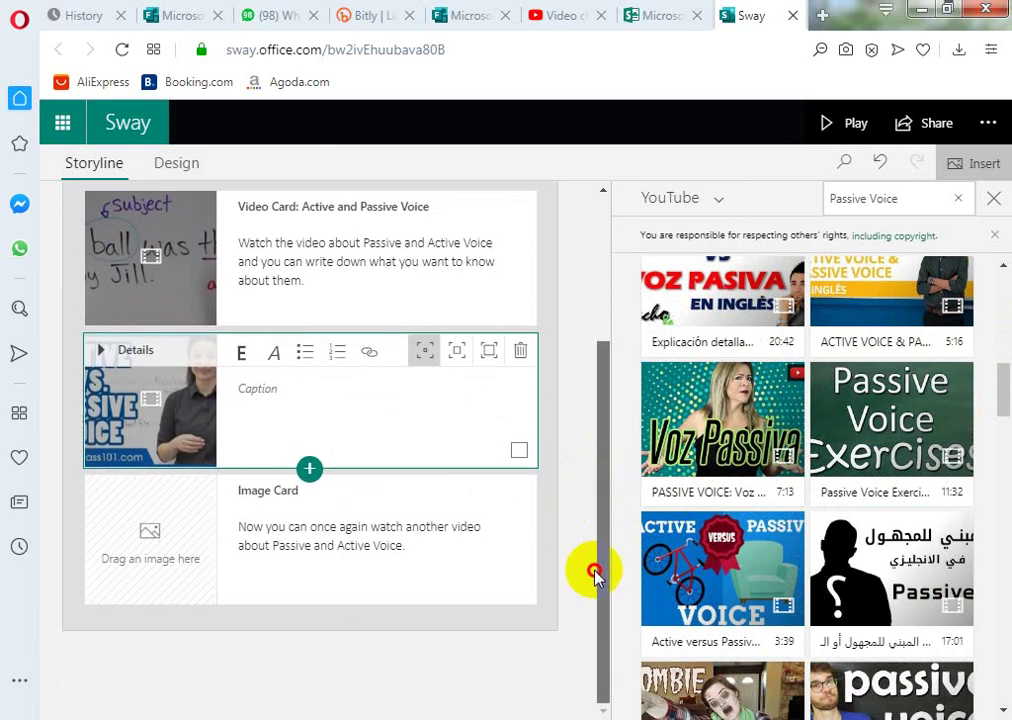
left_click_drag(240, 527, 422, 567)
key("ctrl+c")
key("BackSpace")
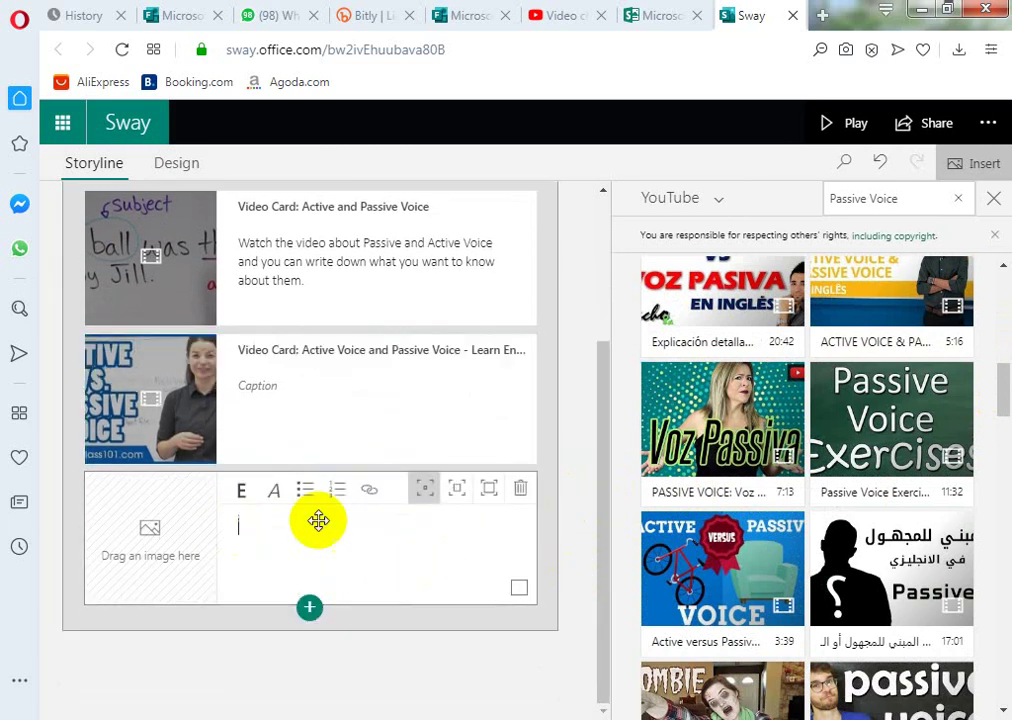
left_click(316, 410)
key("ctrl+v")
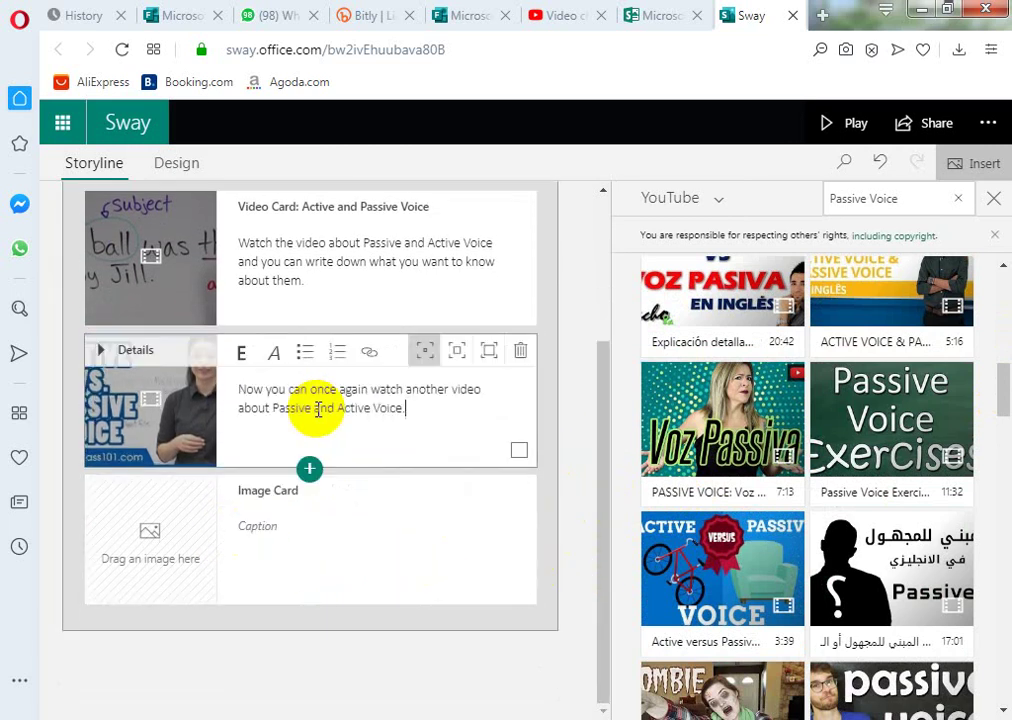
left_click(300, 540)
left_click(517, 493)
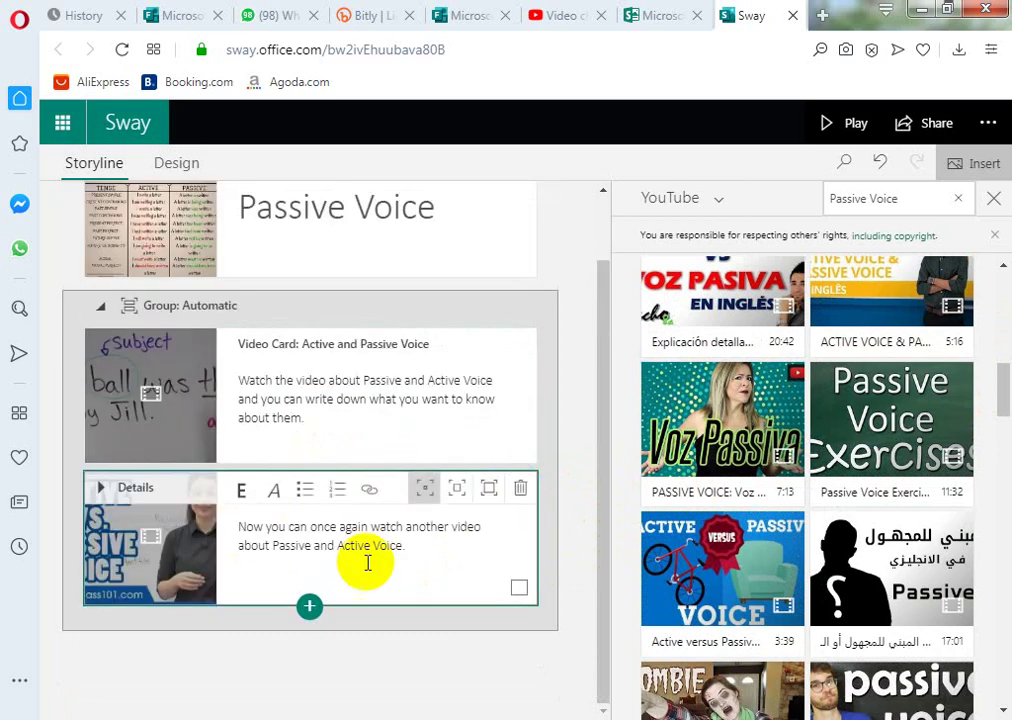
- Insert an embed card below the second video card in the group
left_click(309, 605)
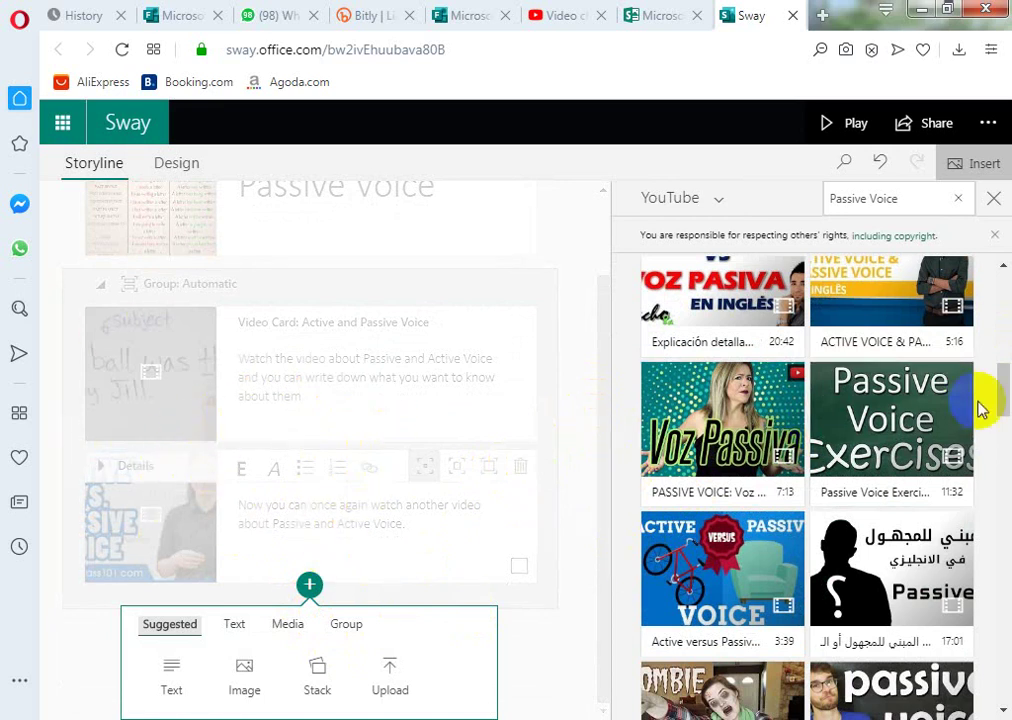
left_click_drag(1003, 395, 1003, 430)
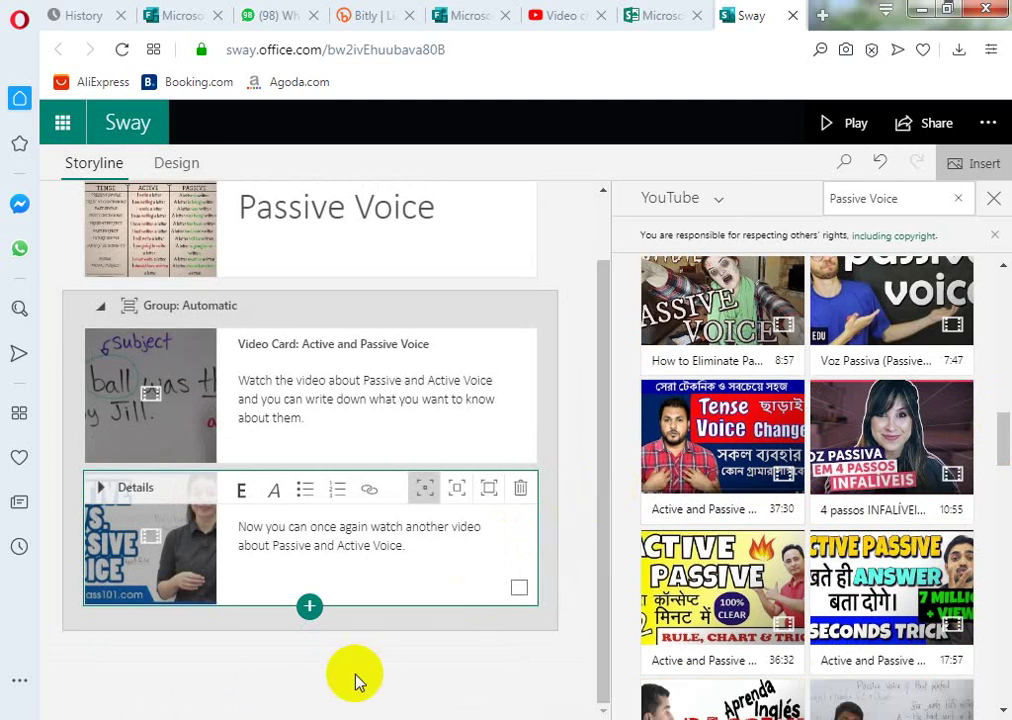
left_click(310, 608)
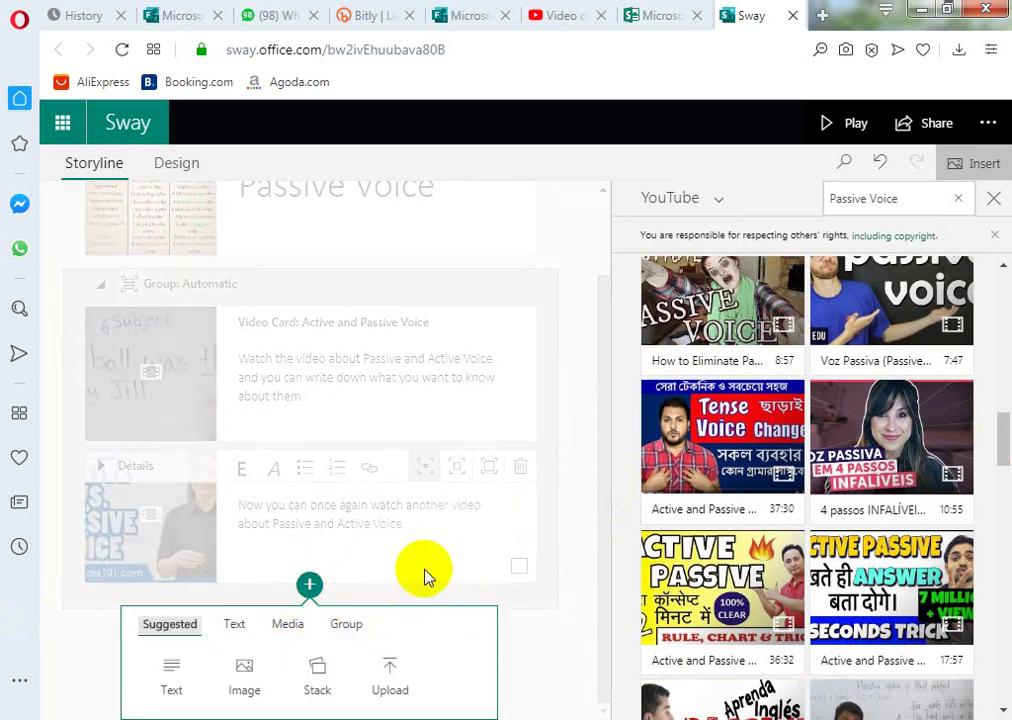
left_click(286, 632)
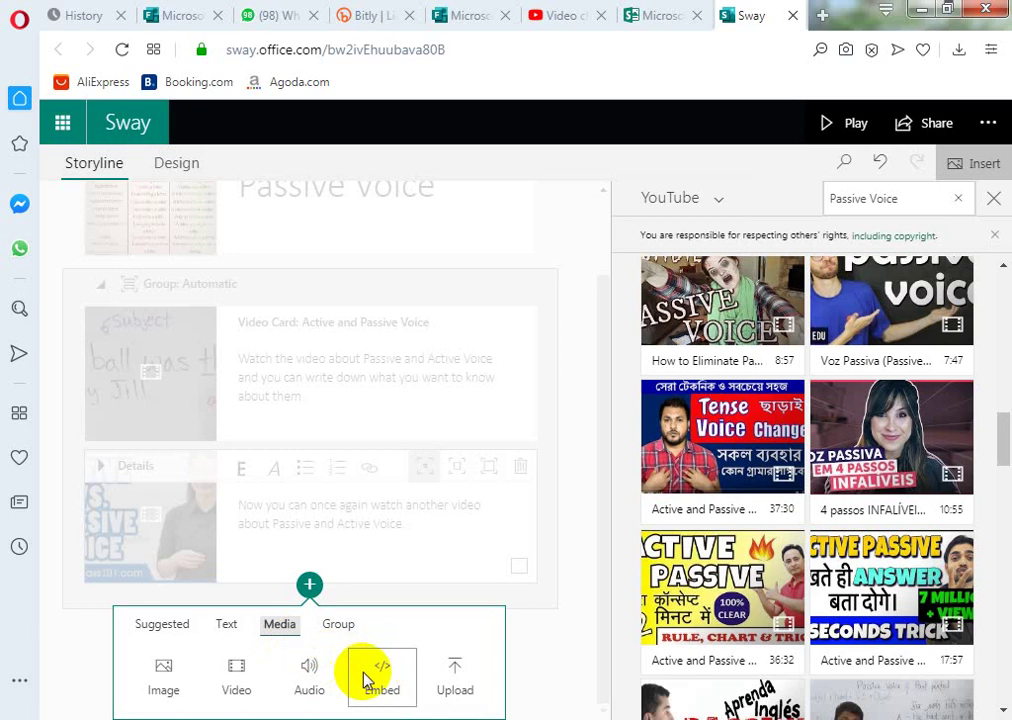
left_click(384, 674)
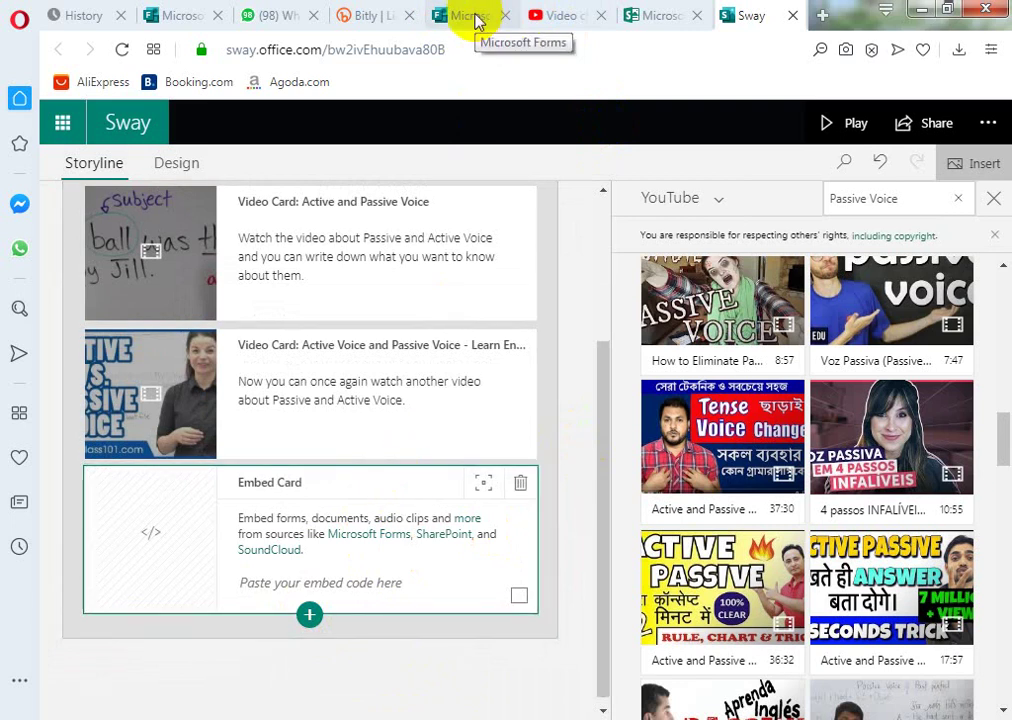
- Switch to Microsoft Forms and copy the embed code of the "Passive Voice" form
left_click(473, 17)
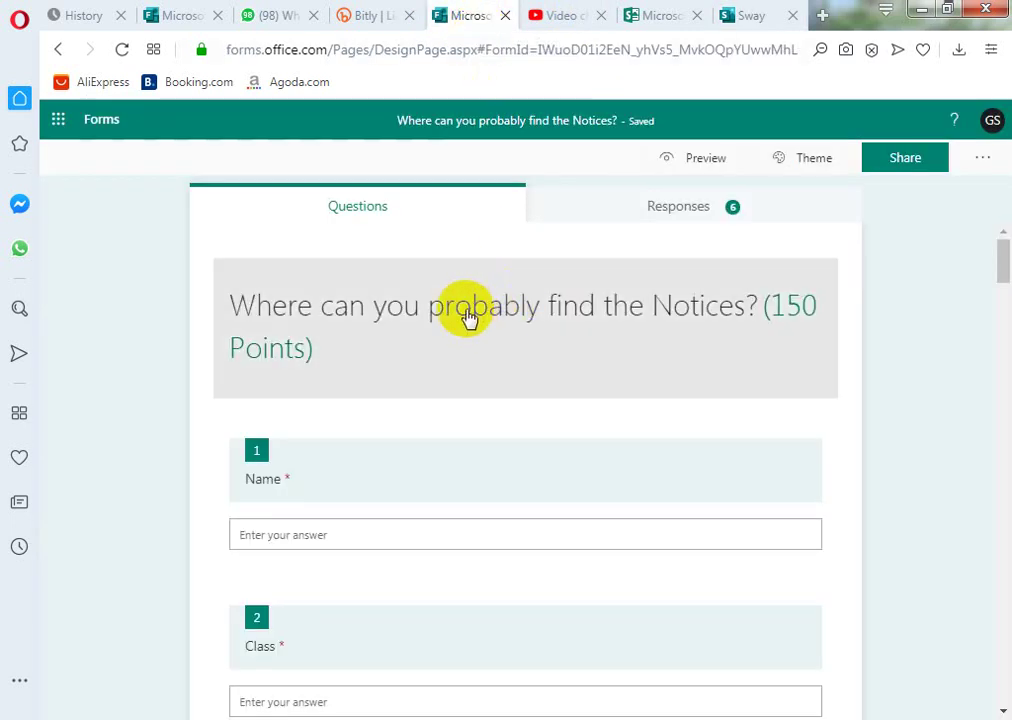
left_click(101, 121)
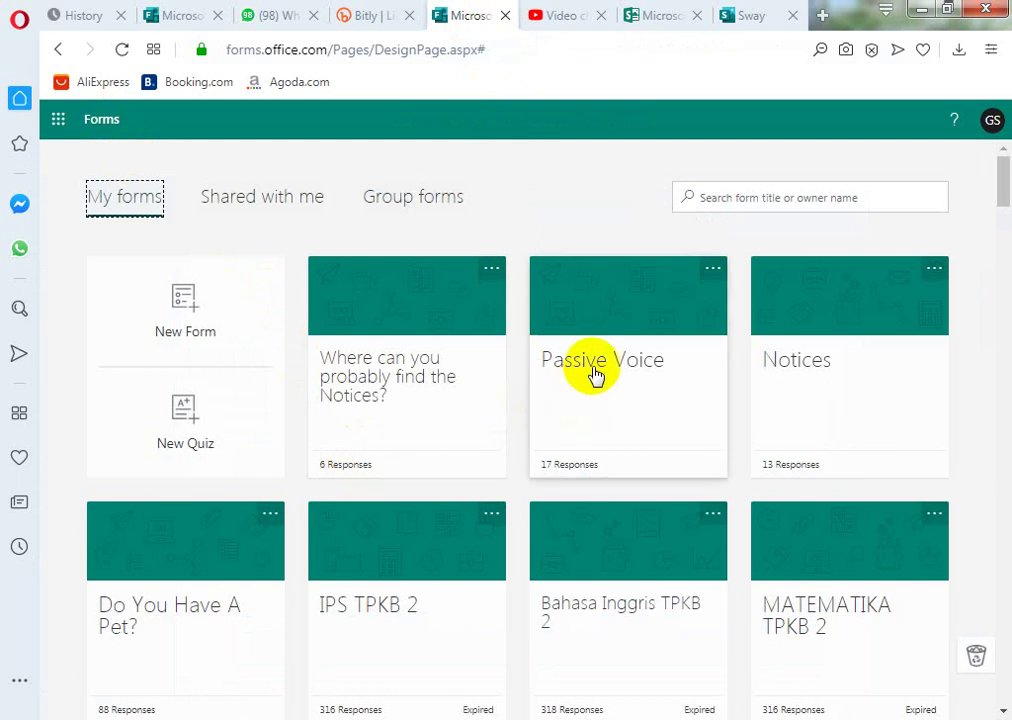
left_click(596, 374)
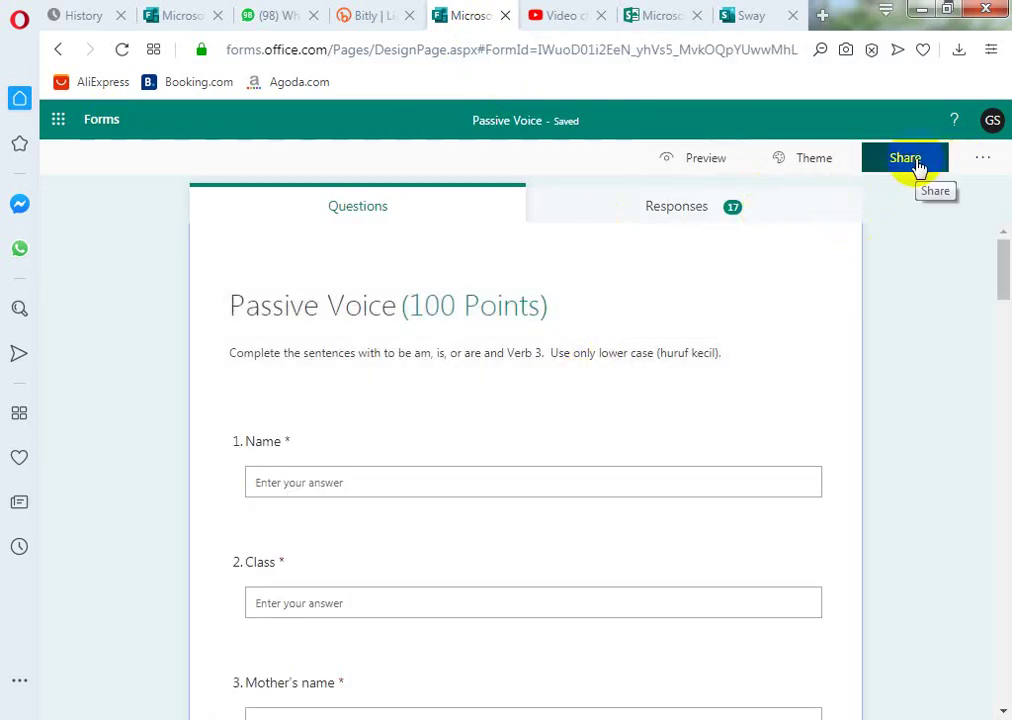
left_click(918, 166)
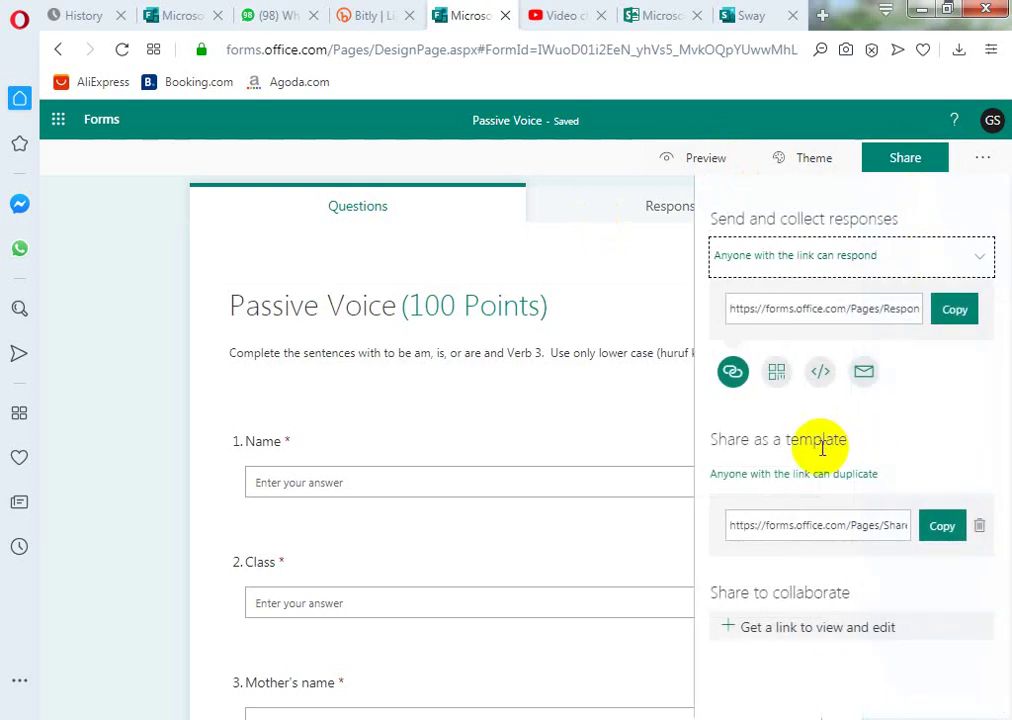
left_click(820, 375)
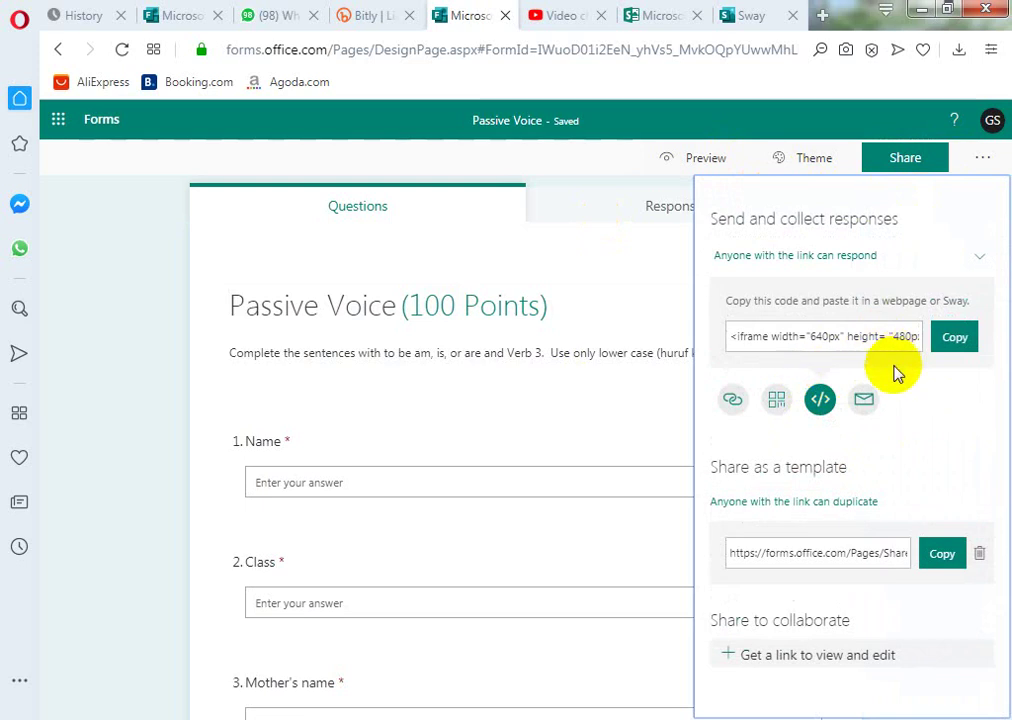
left_click(958, 342)
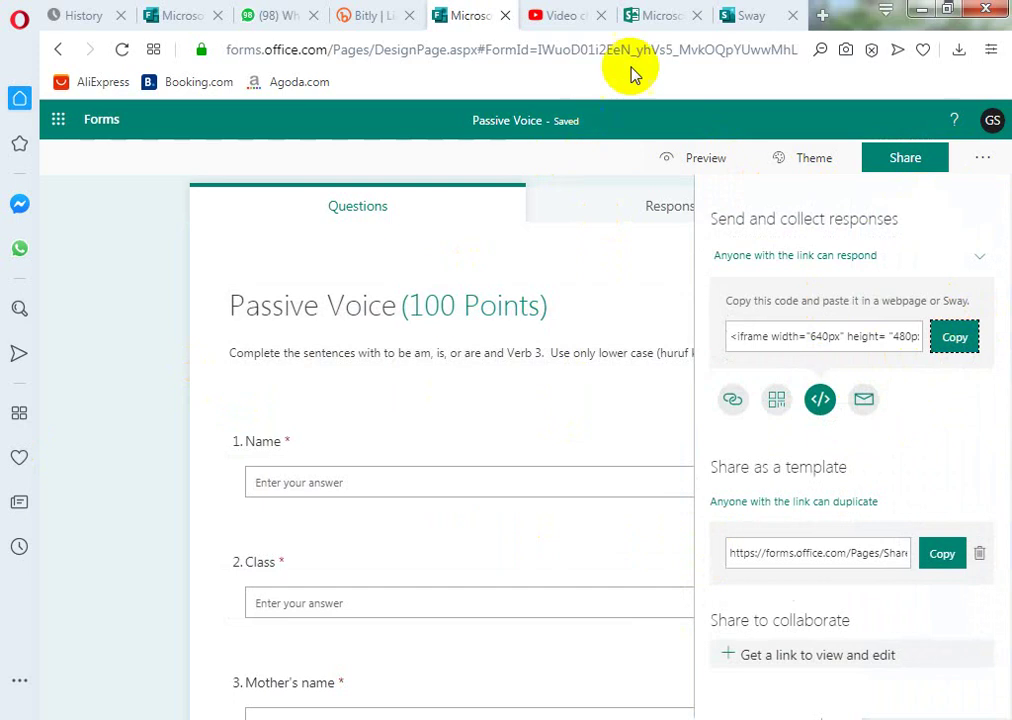
- Return to Sway and paste the form's iframe code into the embed card
left_click(727, 18)
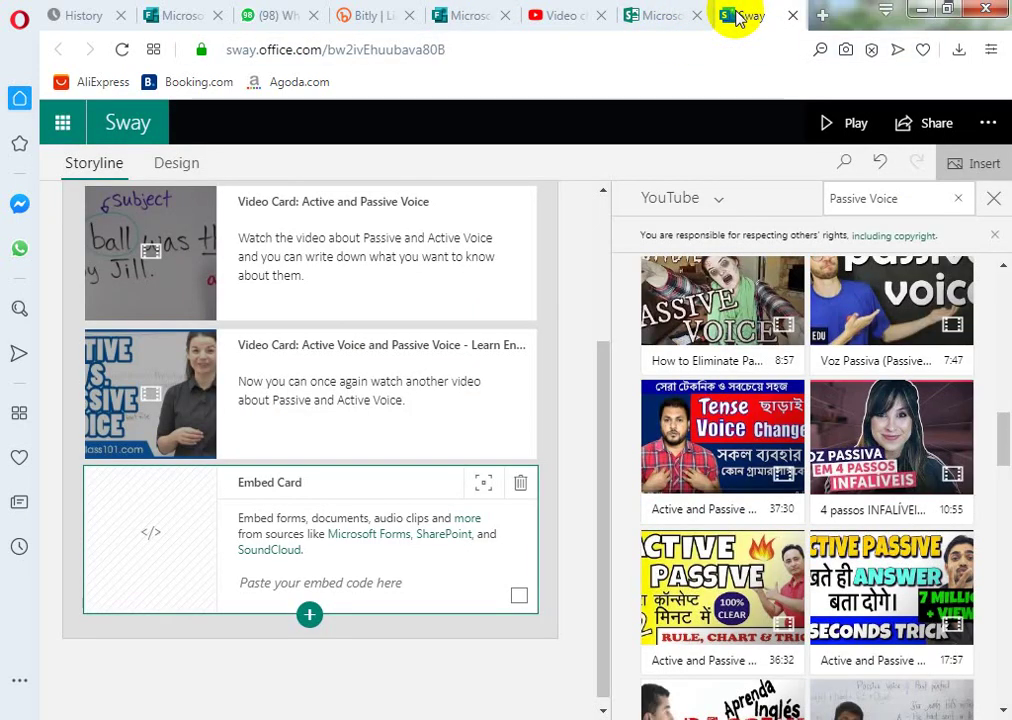
left_click(246, 588)
key("ctrl+v")
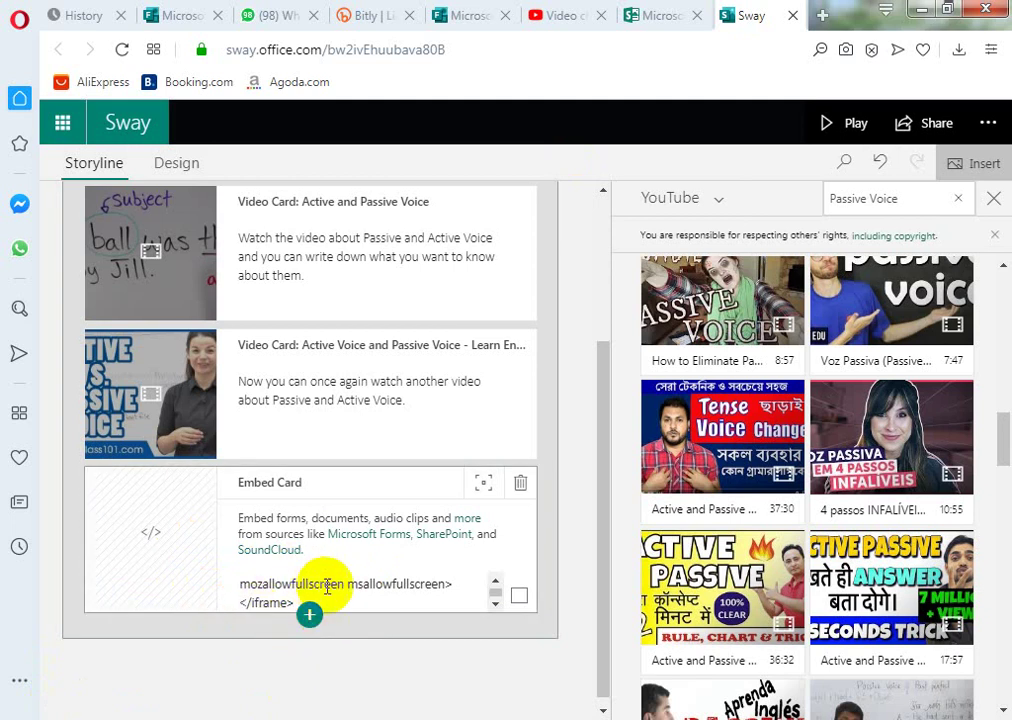
scroll(328, 584, "up", 3)
scroll(994, 508, "up", 10)
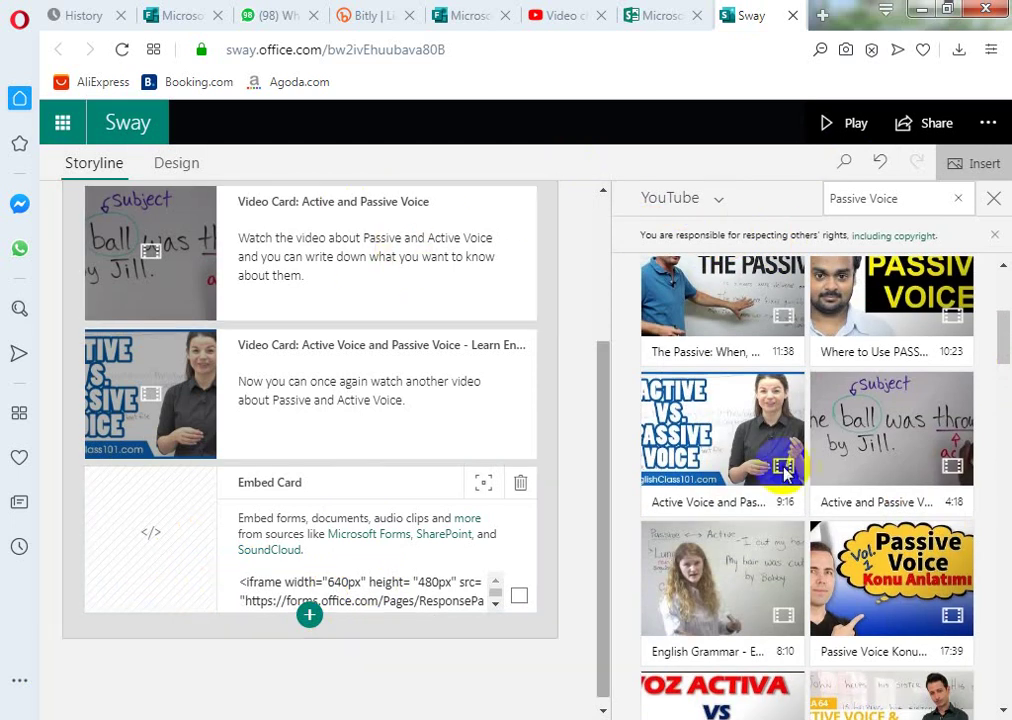
- Apply the design style with the dark red title banner over a black-and-white photo to the Sway
left_click_drag(1003, 368, 1001, 305)
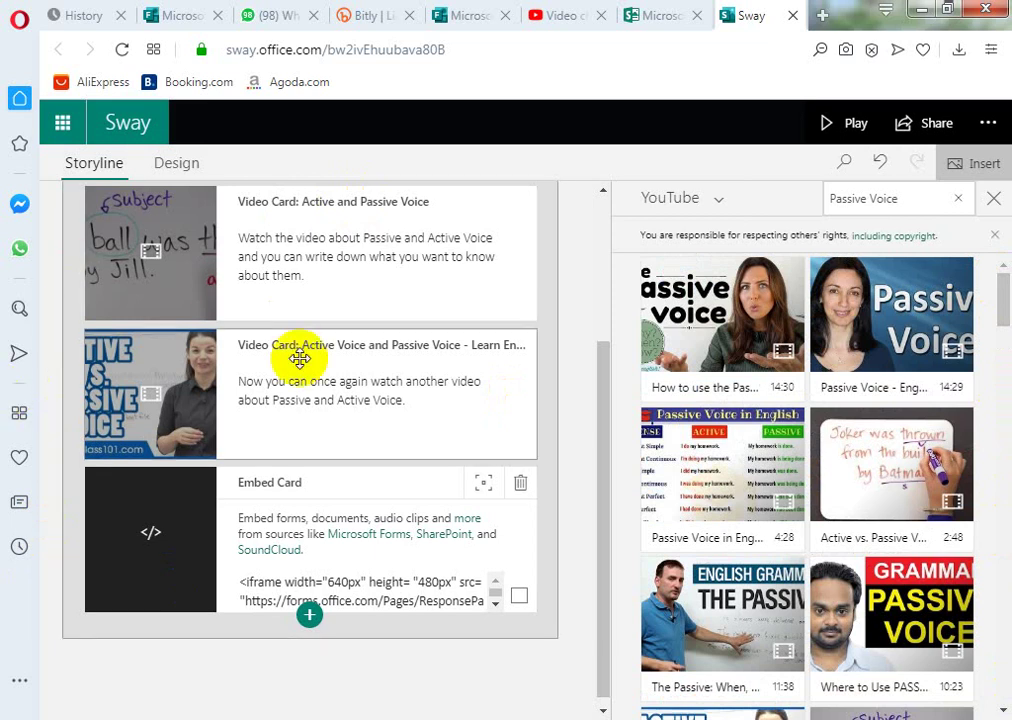
scroll(200, 250, "up", 3)
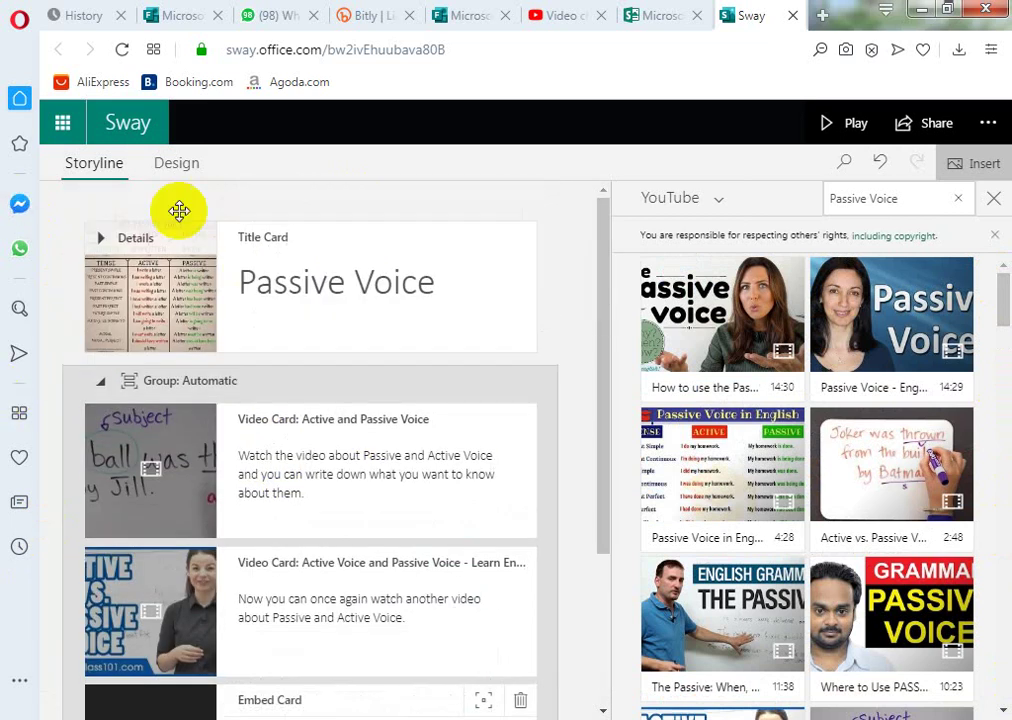
left_click(190, 162)
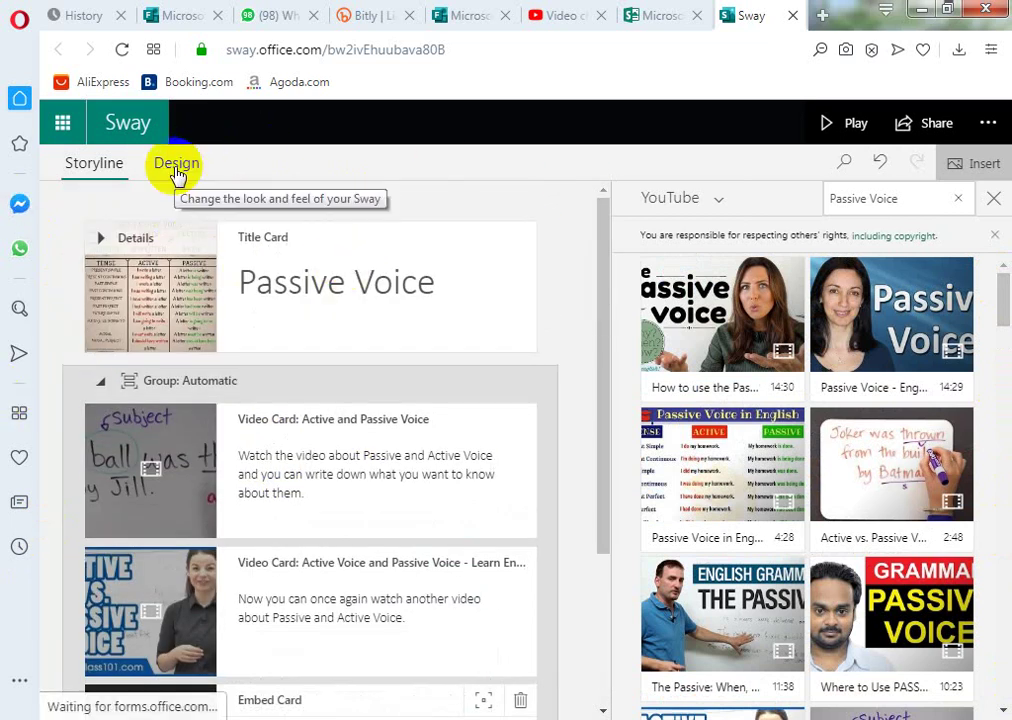
left_click(176, 170)
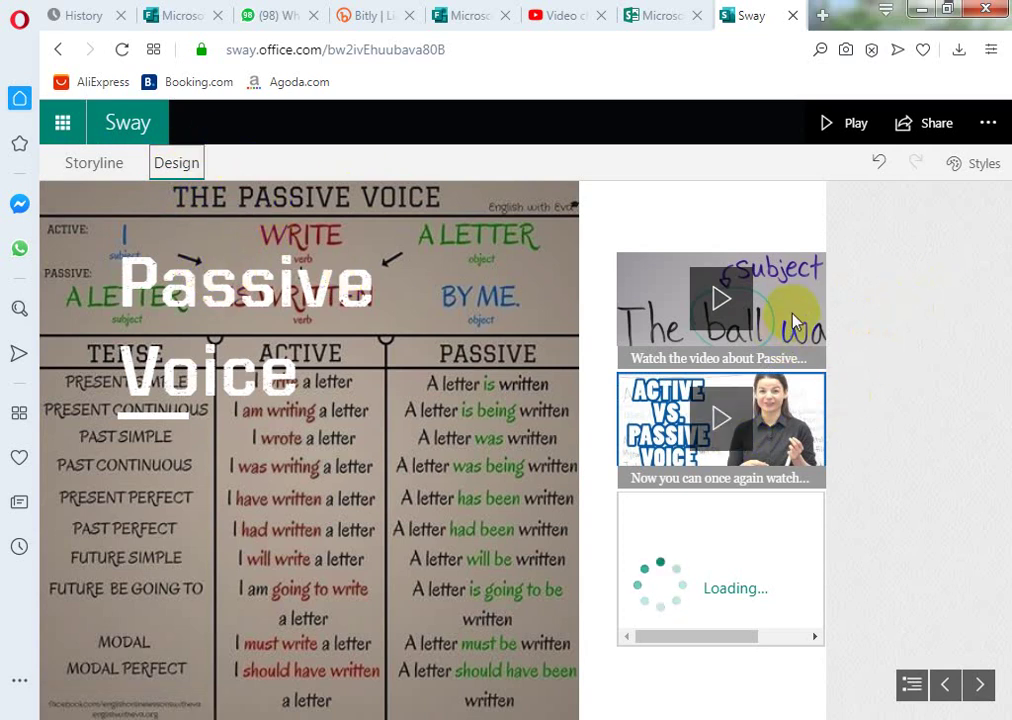
left_click(972, 168)
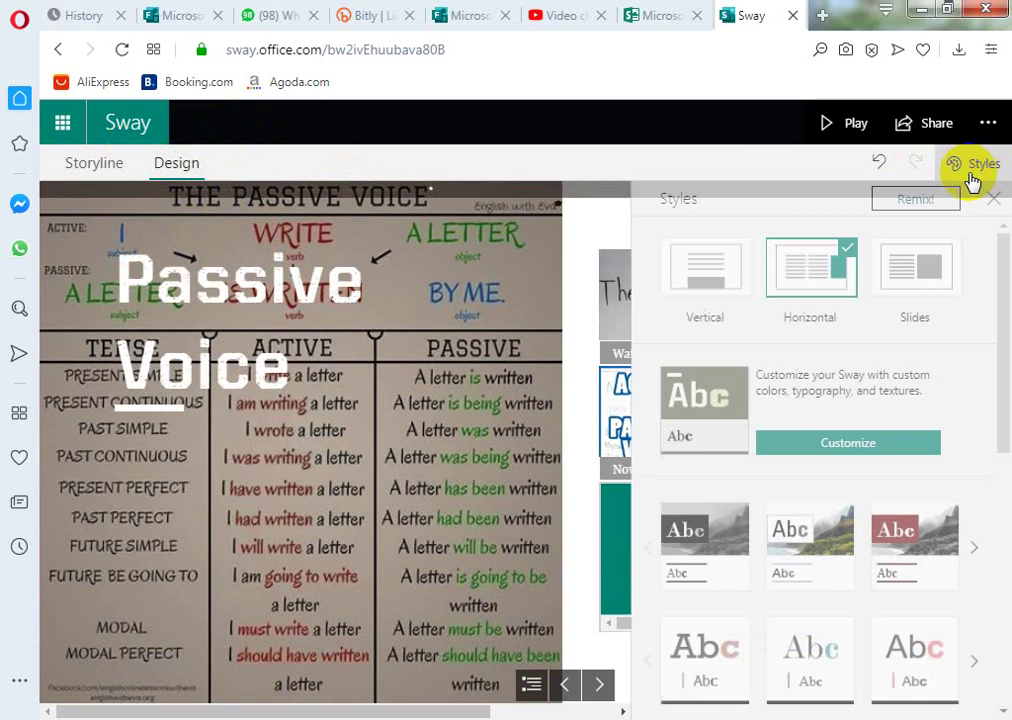
left_click(712, 305)
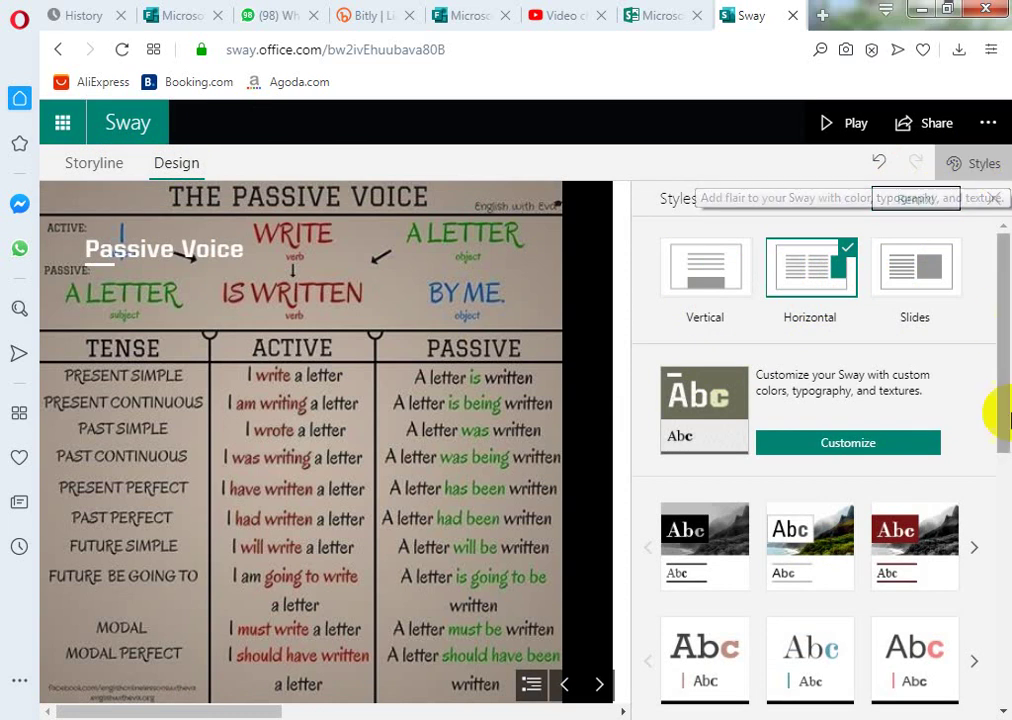
left_click_drag(1003, 358, 1006, 645)
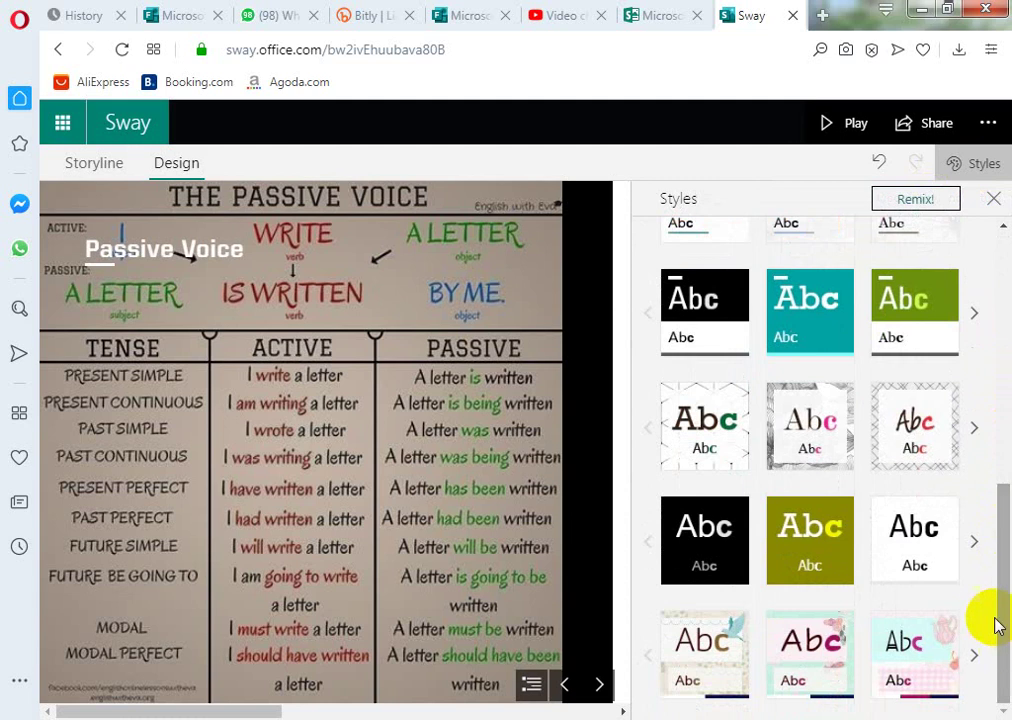
left_click_drag(994, 591, 987, 434)
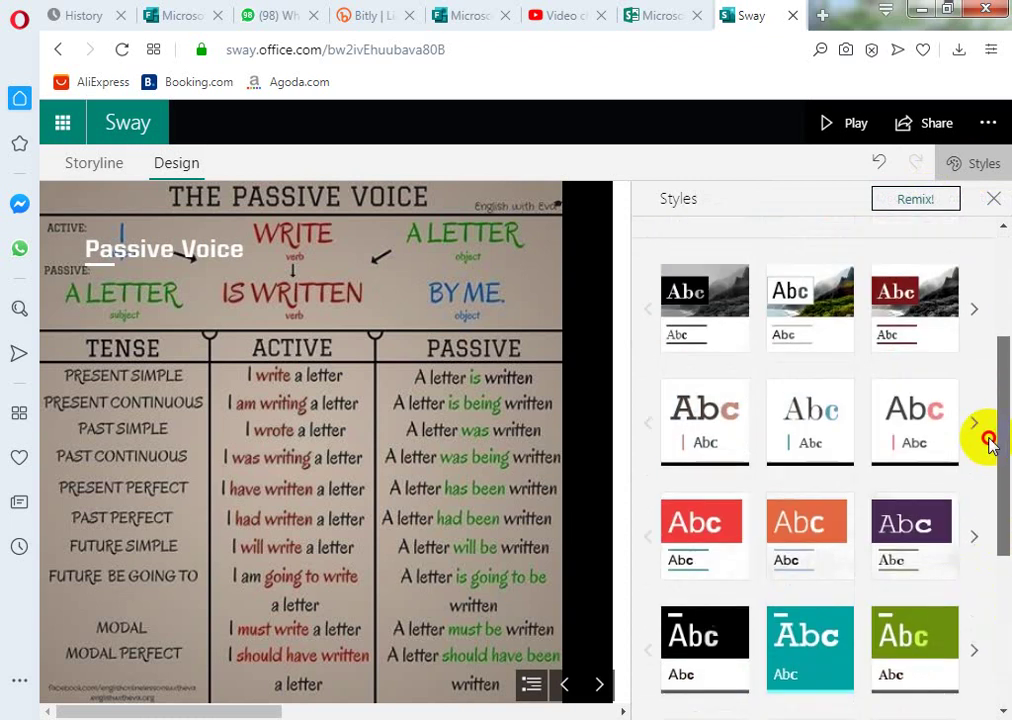
left_click(905, 290)
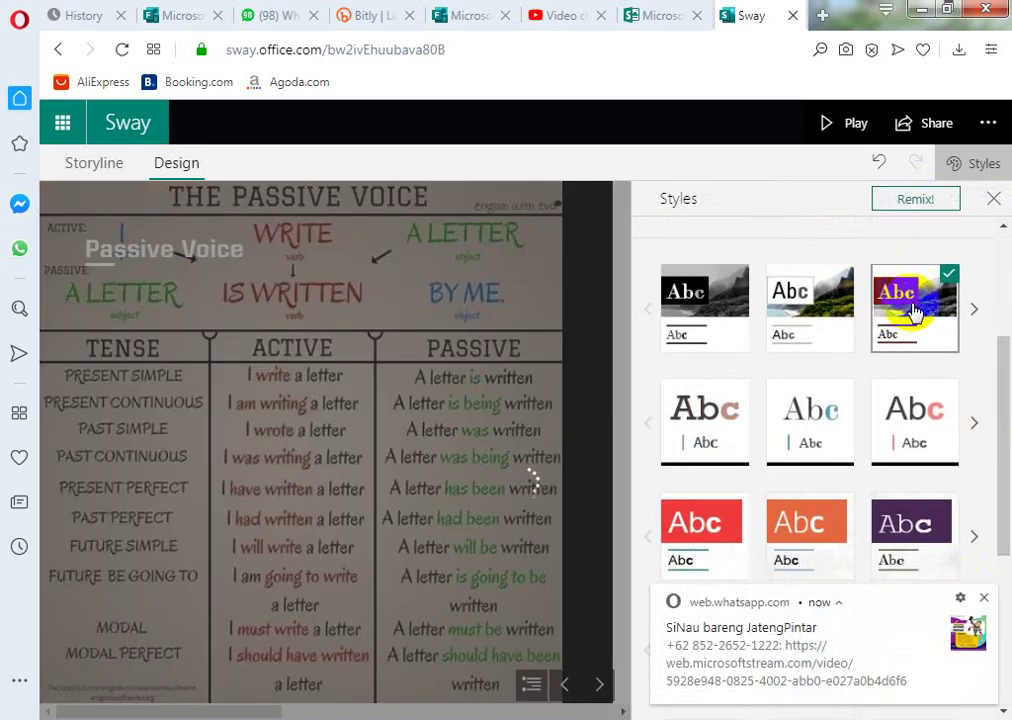
left_click(986, 600)
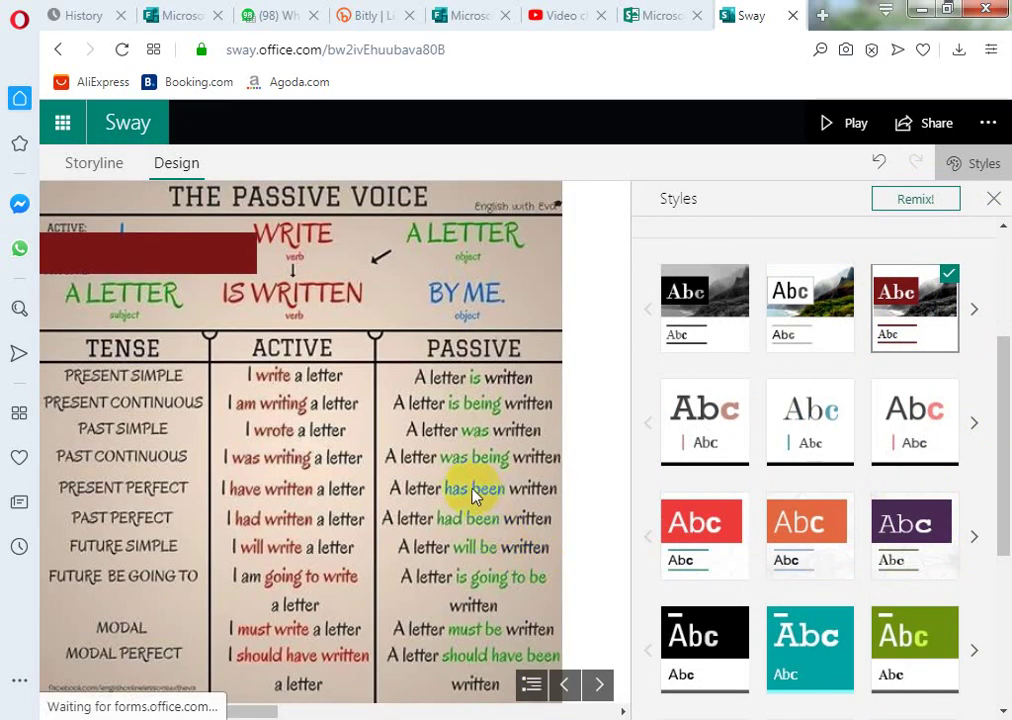
- Preview the restyled Sway through to the embedded form, and in play mode start and pause the "Active and Passive Voice" video
scroll(468, 492, "down", 6)
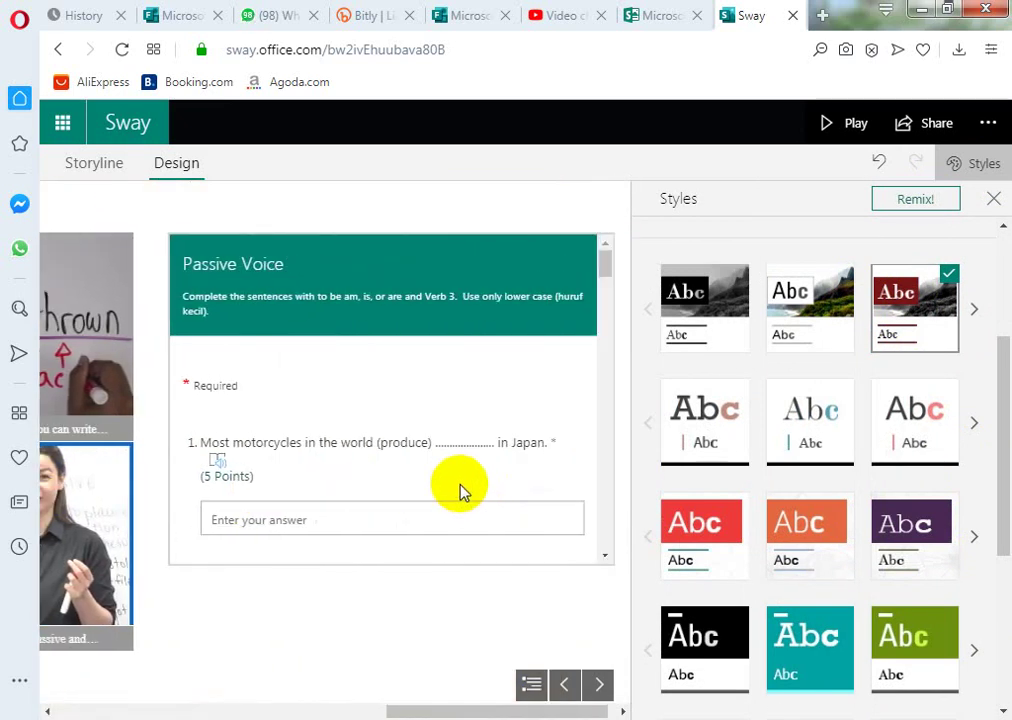
scroll(718, 303, "up", 1)
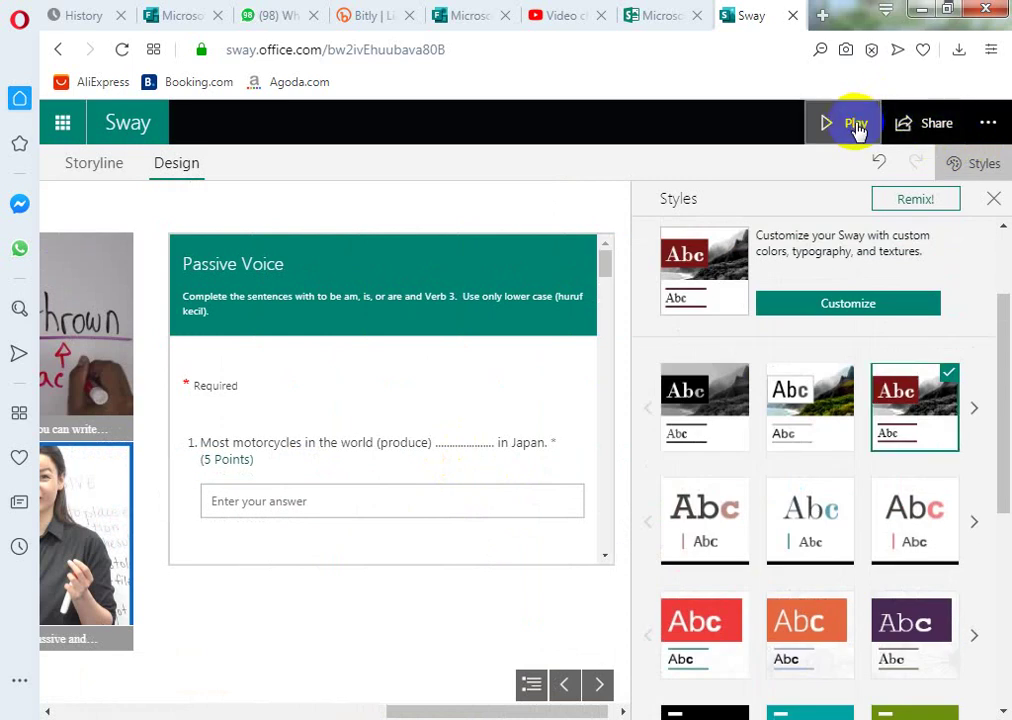
left_click(855, 124)
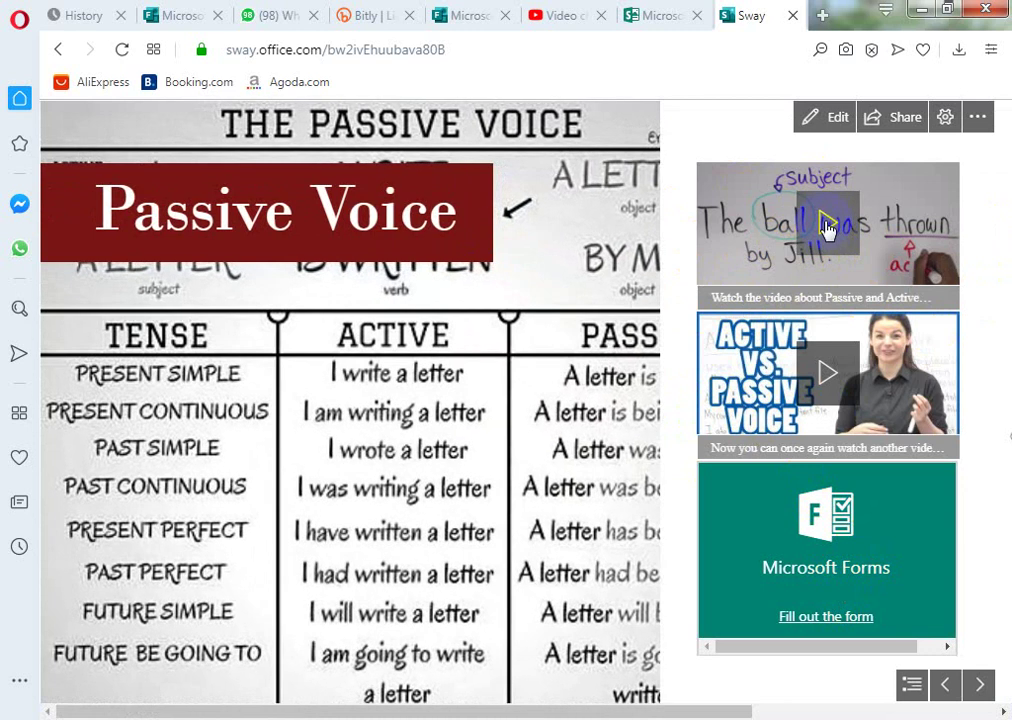
left_click(816, 250)
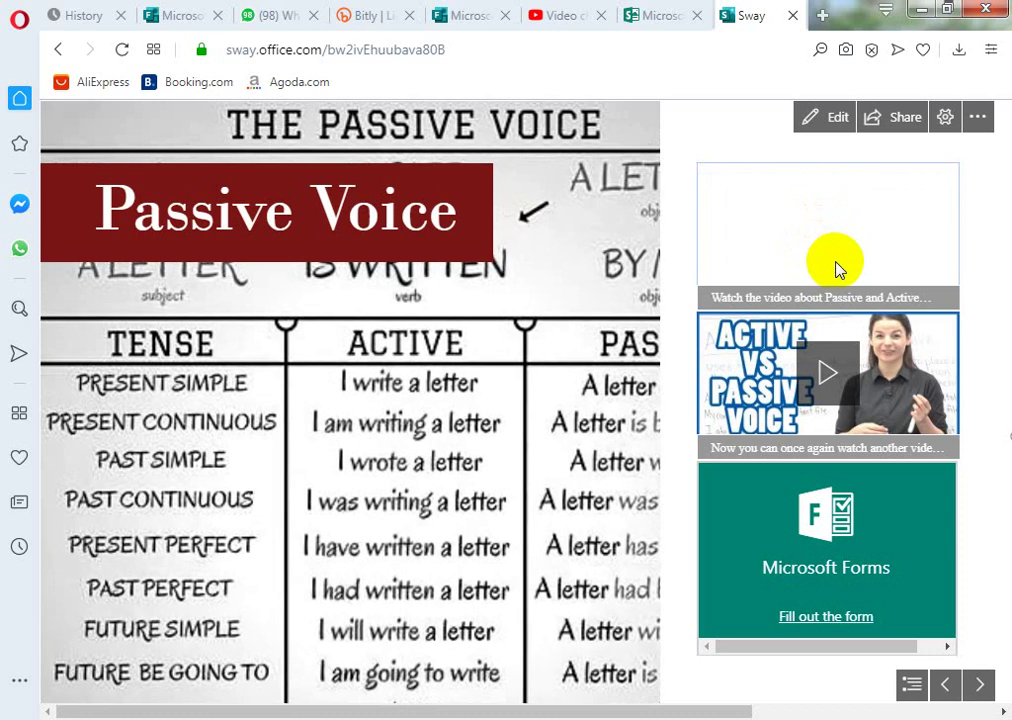
left_click(826, 240)
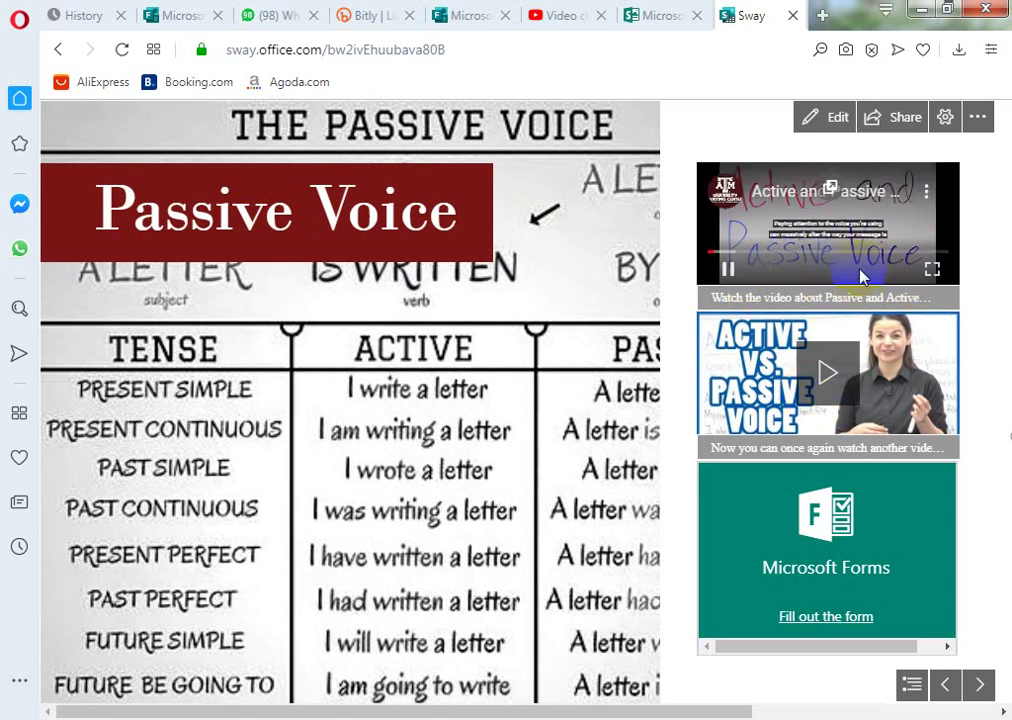
left_click(729, 271)
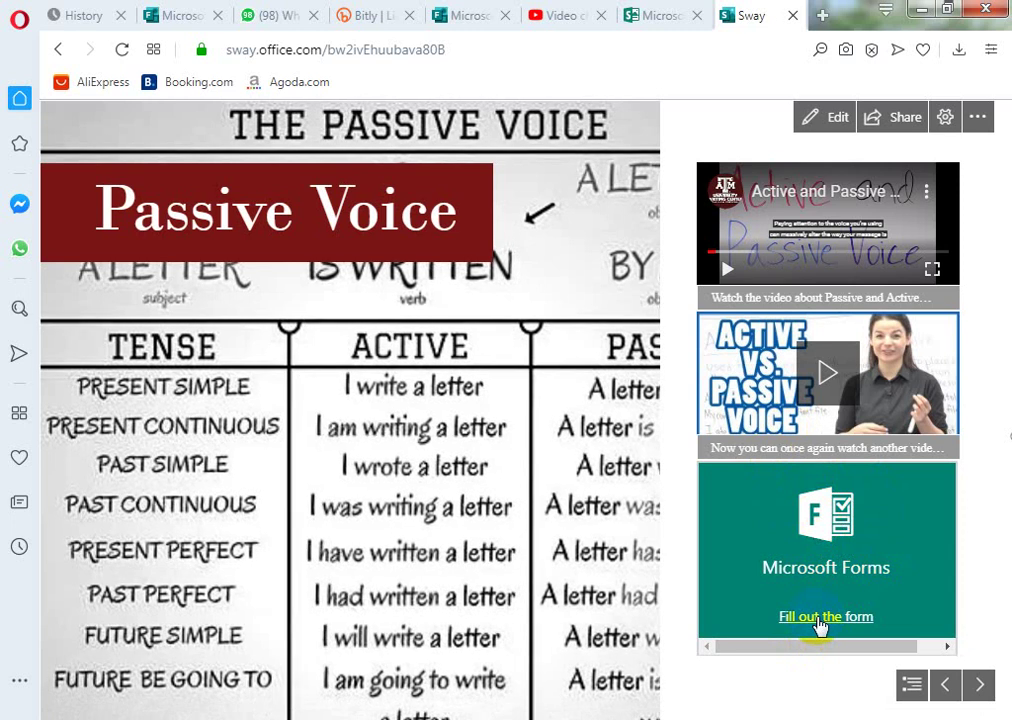
- Open the embedded "Passive Voice" form from the played Sway, look through its questions, and close the form window
left_click(820, 617)
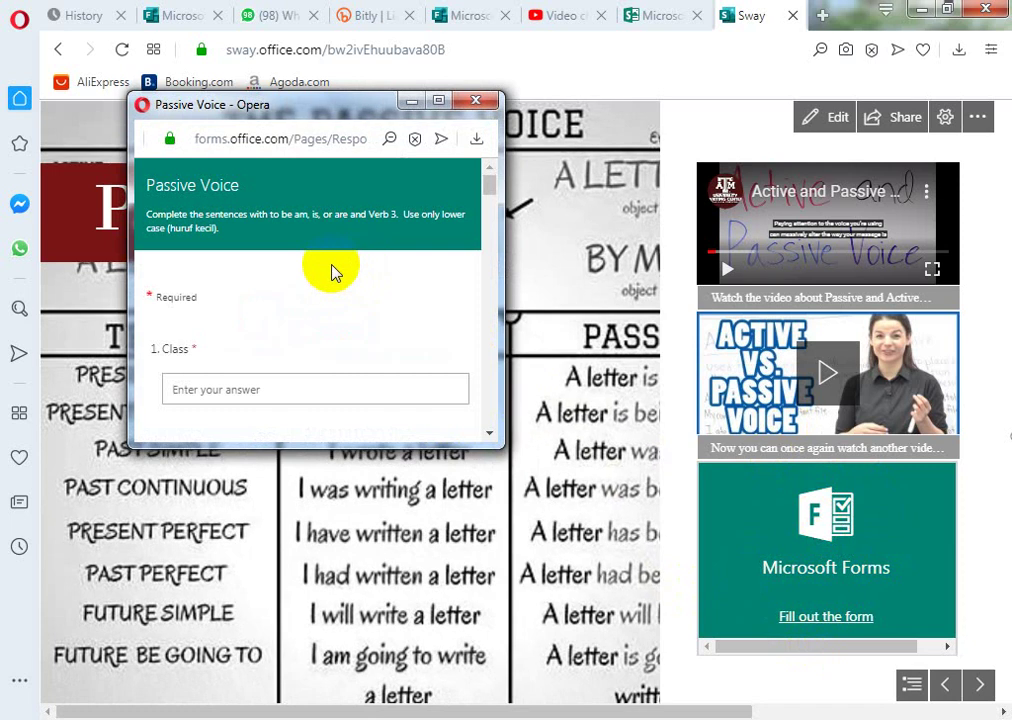
scroll(200, 300, "down", 10)
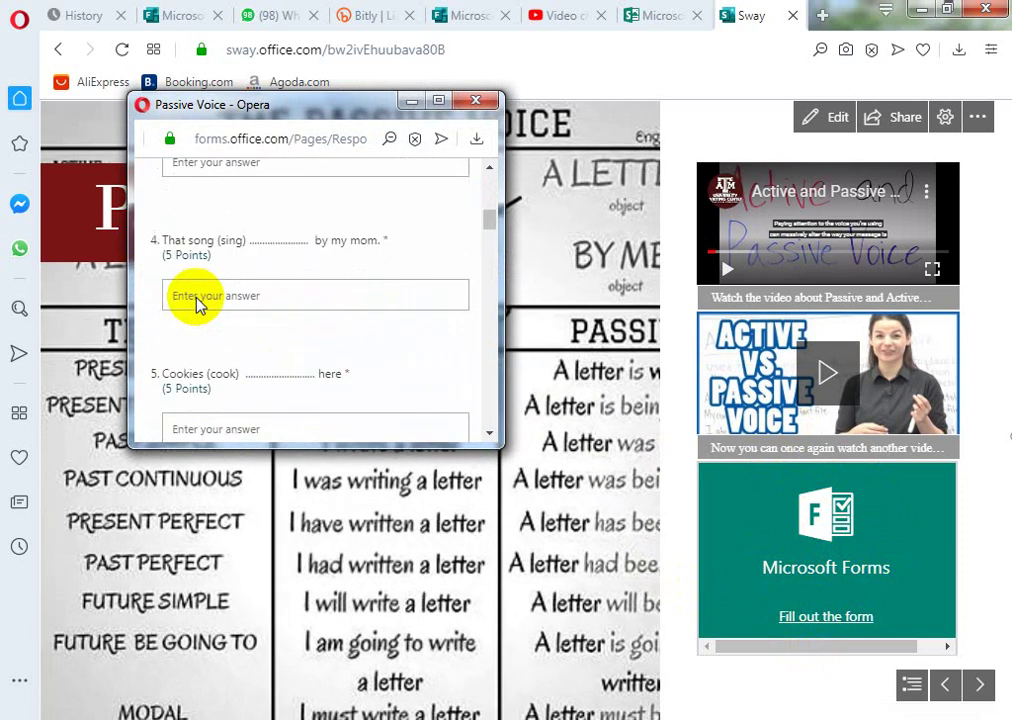
scroll(198, 297, "down", 8)
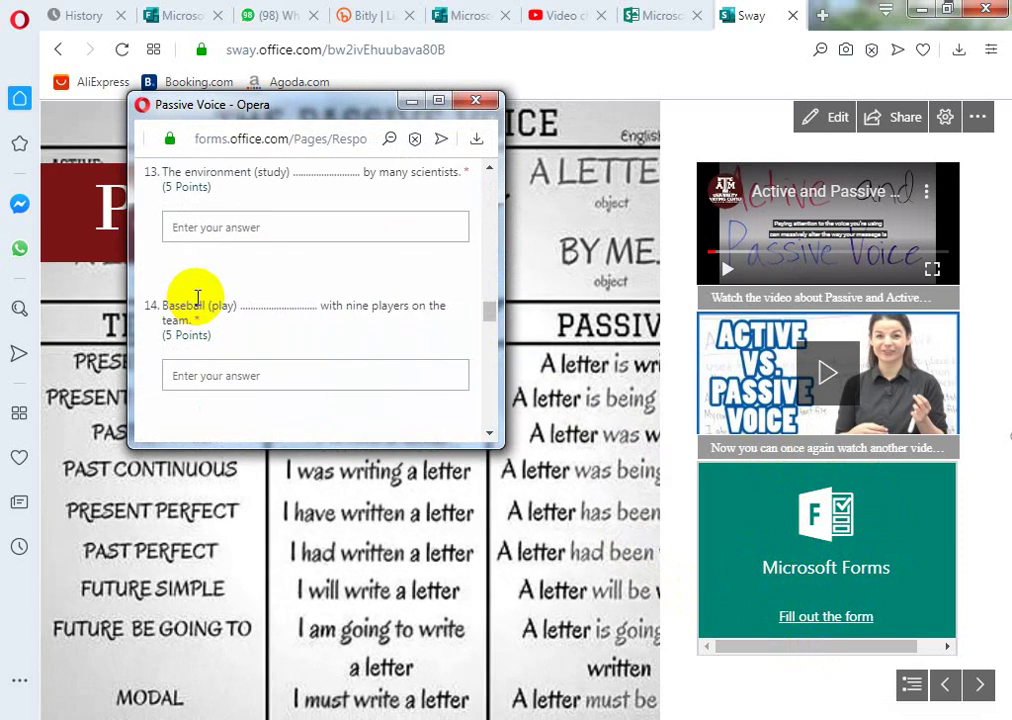
scroll(200, 300, "up", 4)
scroll(198, 303, "up", 12)
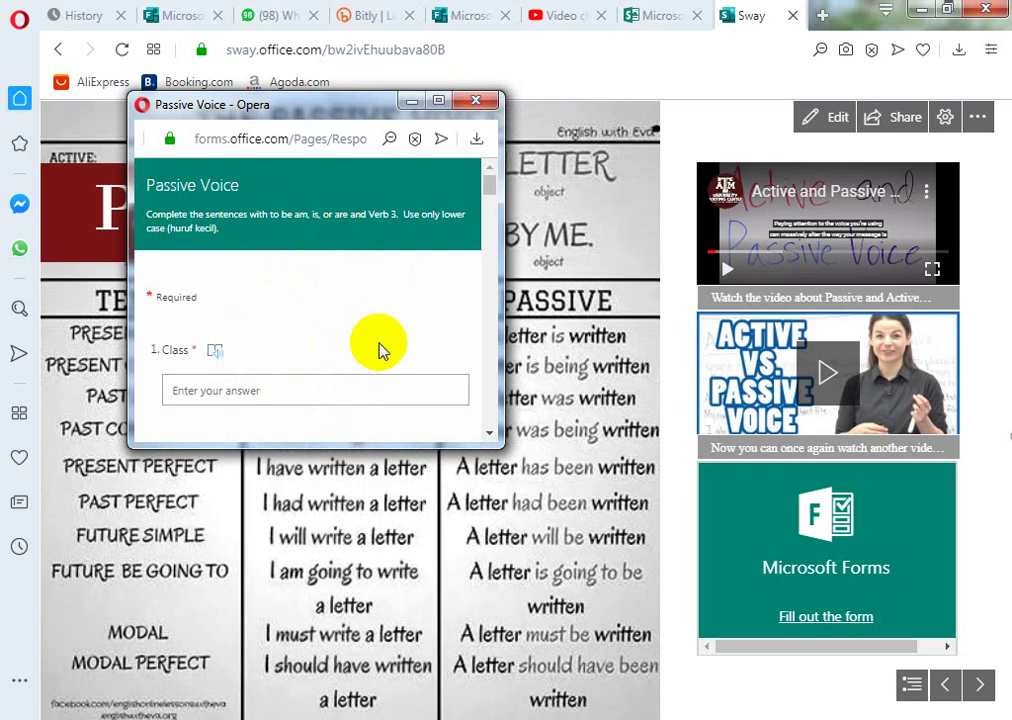
left_click(476, 104)
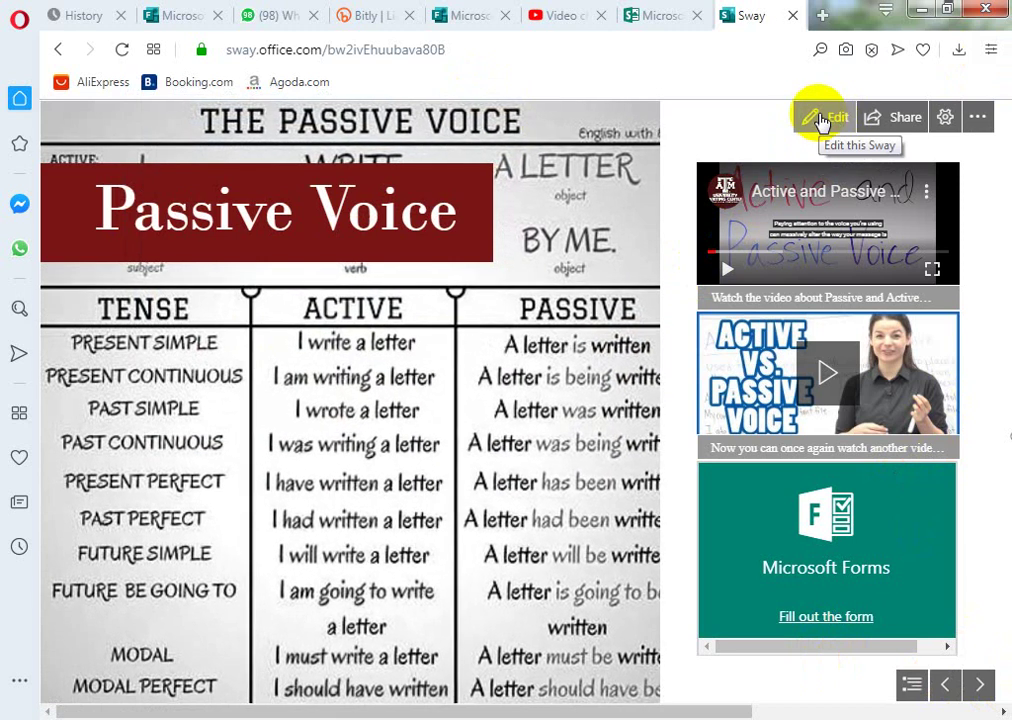
- Return to editing the Sway's storyline and add a Stack group containing an empty image card below the embed card
left_click(820, 122)
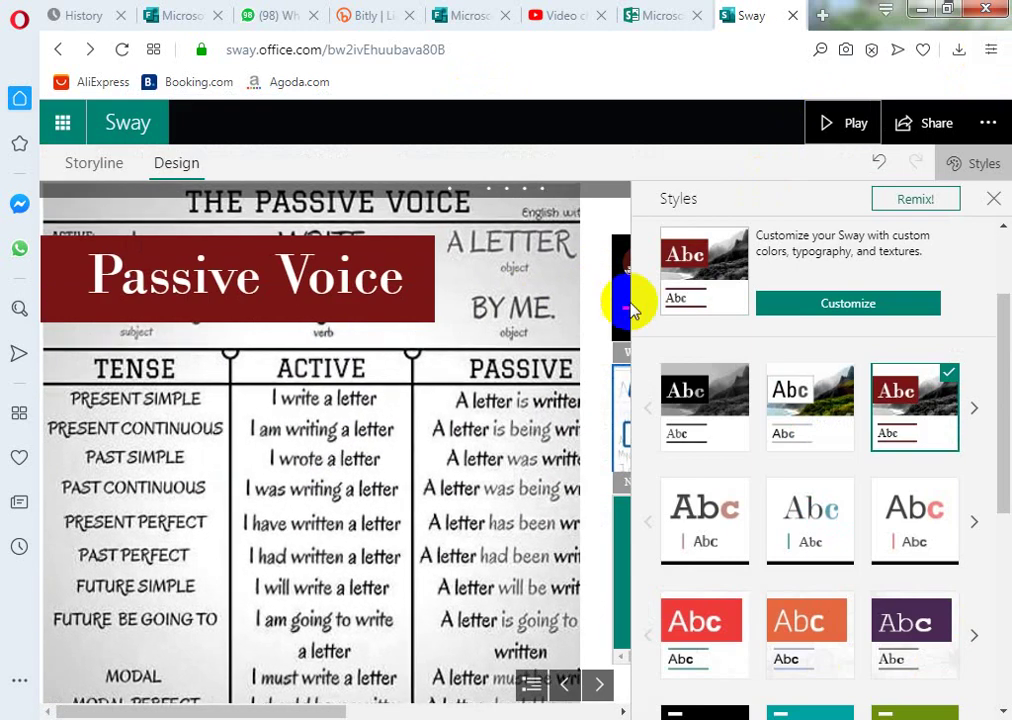
scroll(423, 263, "down", 4)
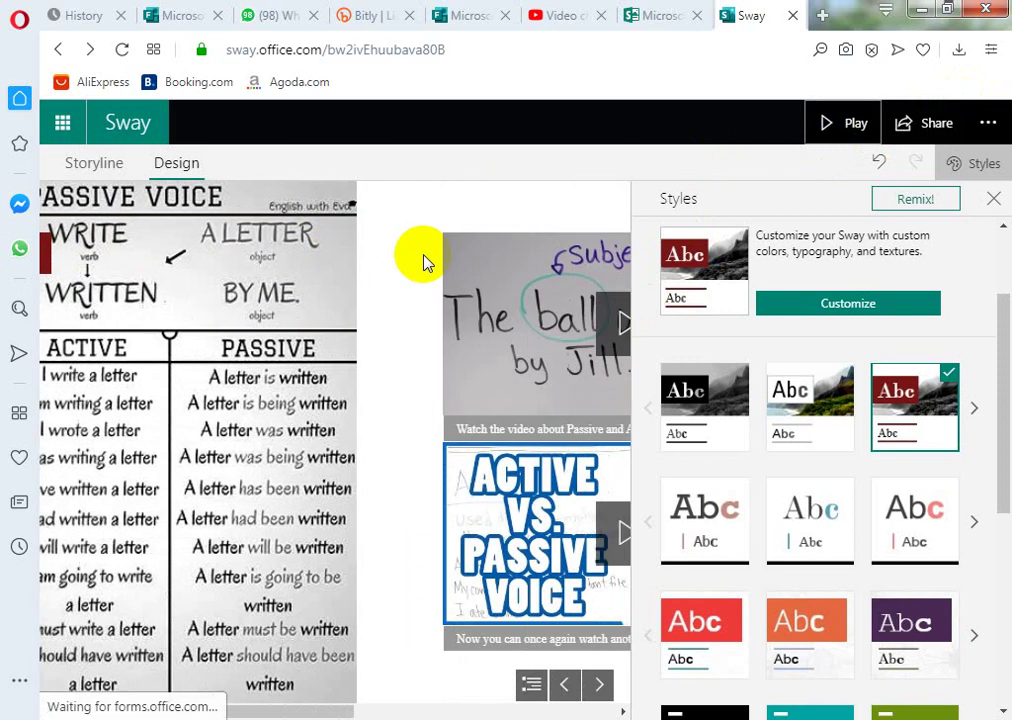
left_click(79, 163)
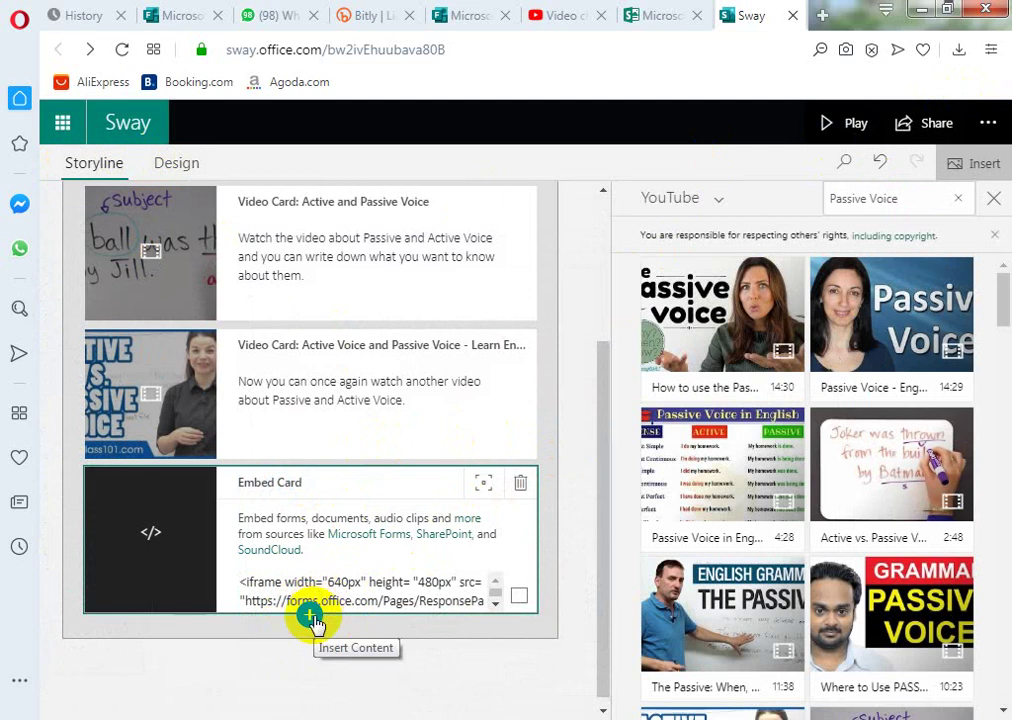
left_click(311, 616)
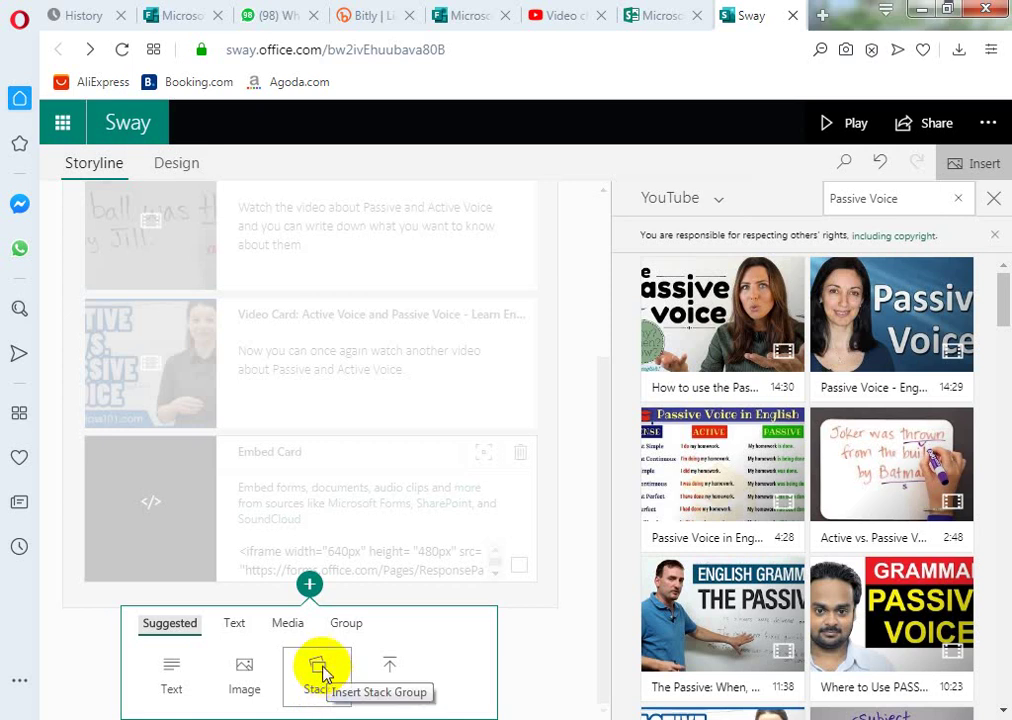
left_click(320, 676)
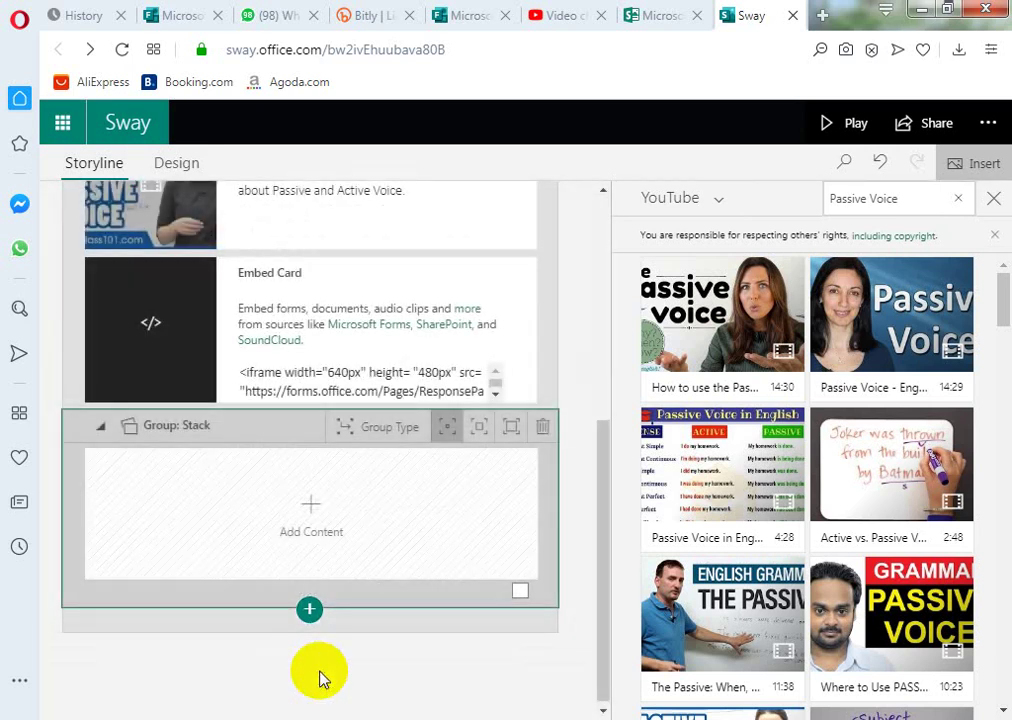
left_click(318, 508)
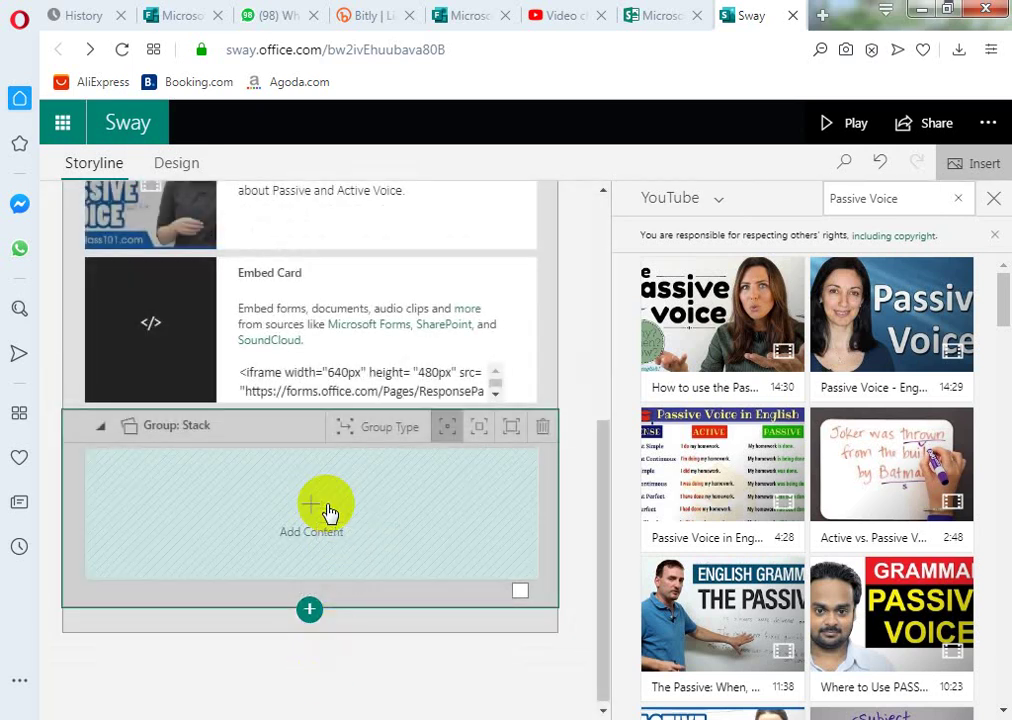
left_click(303, 513)
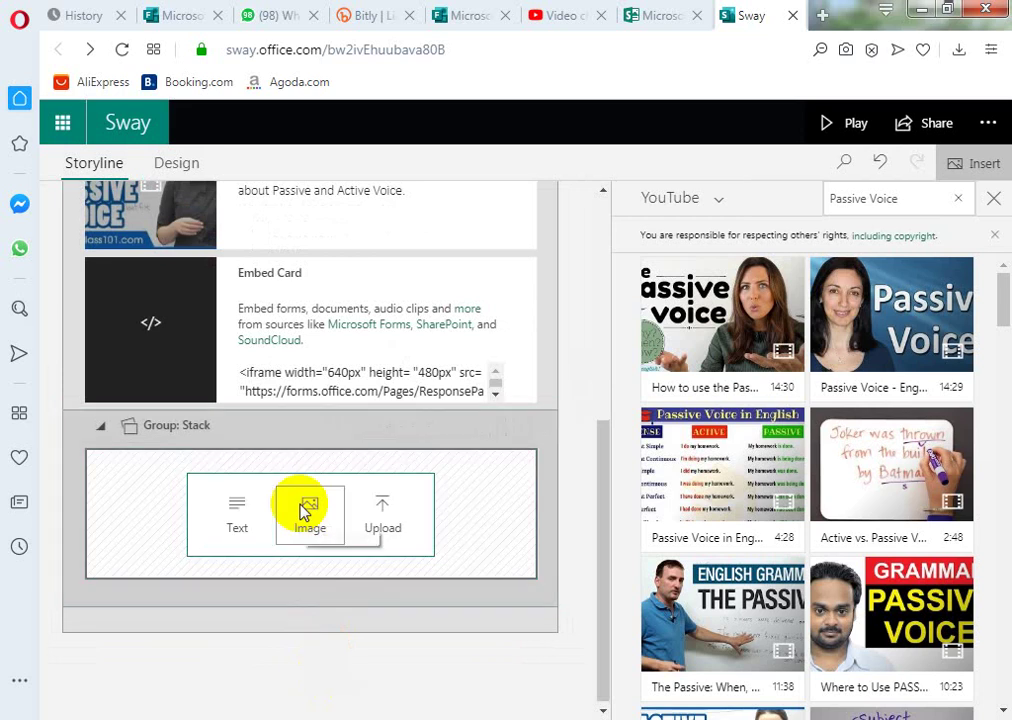
left_click(312, 520)
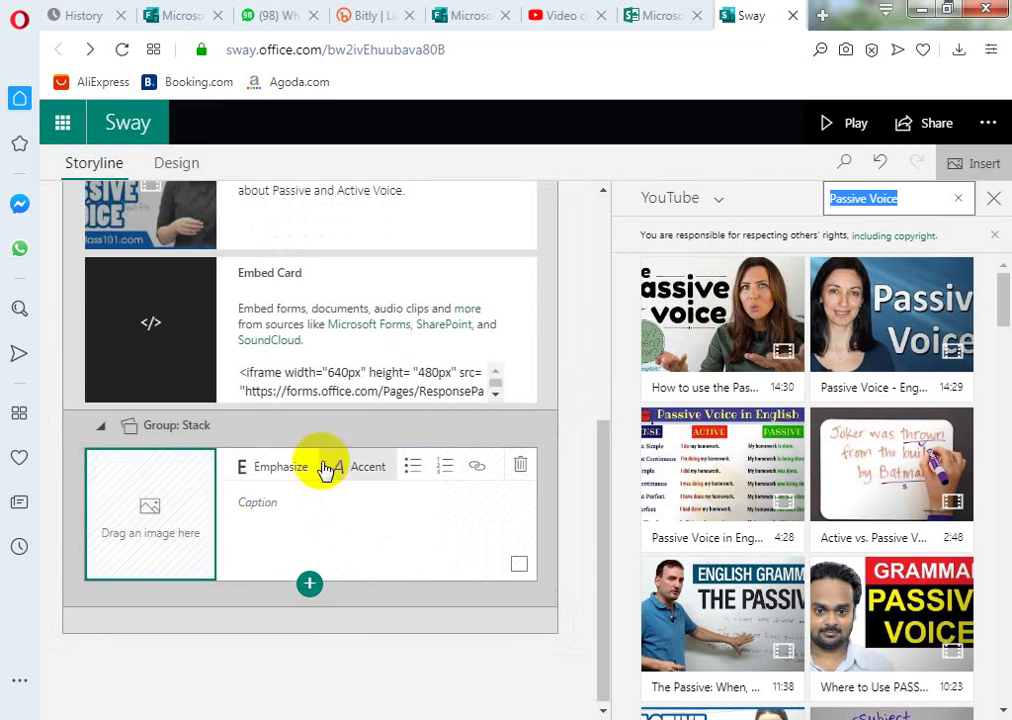
- Browse the OneDrive files for a picture for the image card and open the School Garden 7 April folder
left_click(726, 200)
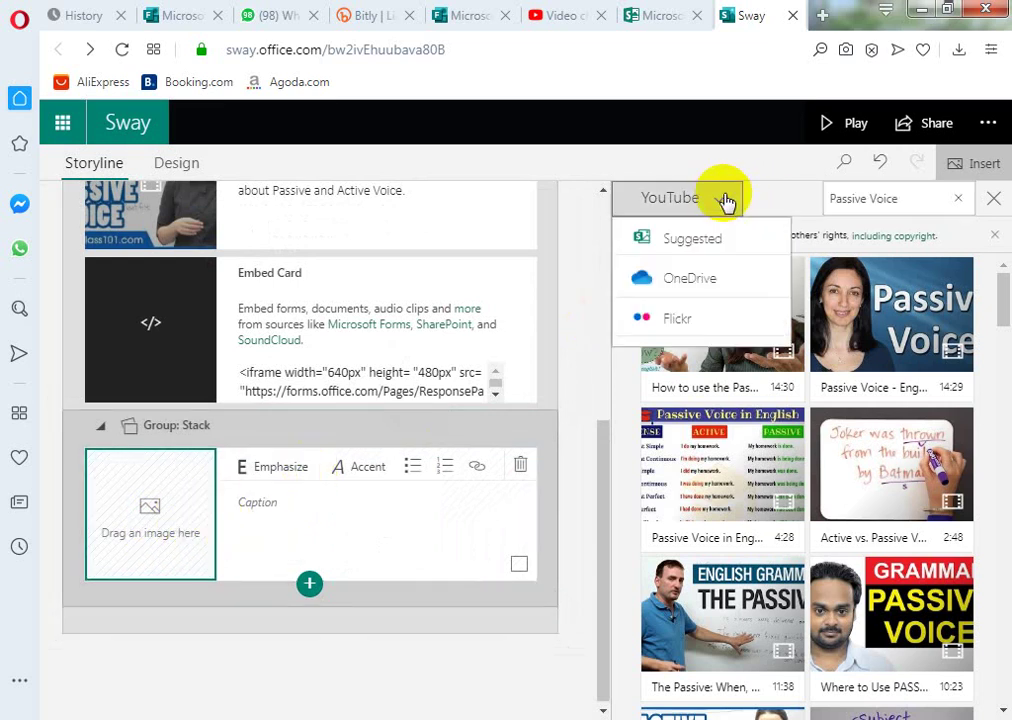
left_click(724, 285)
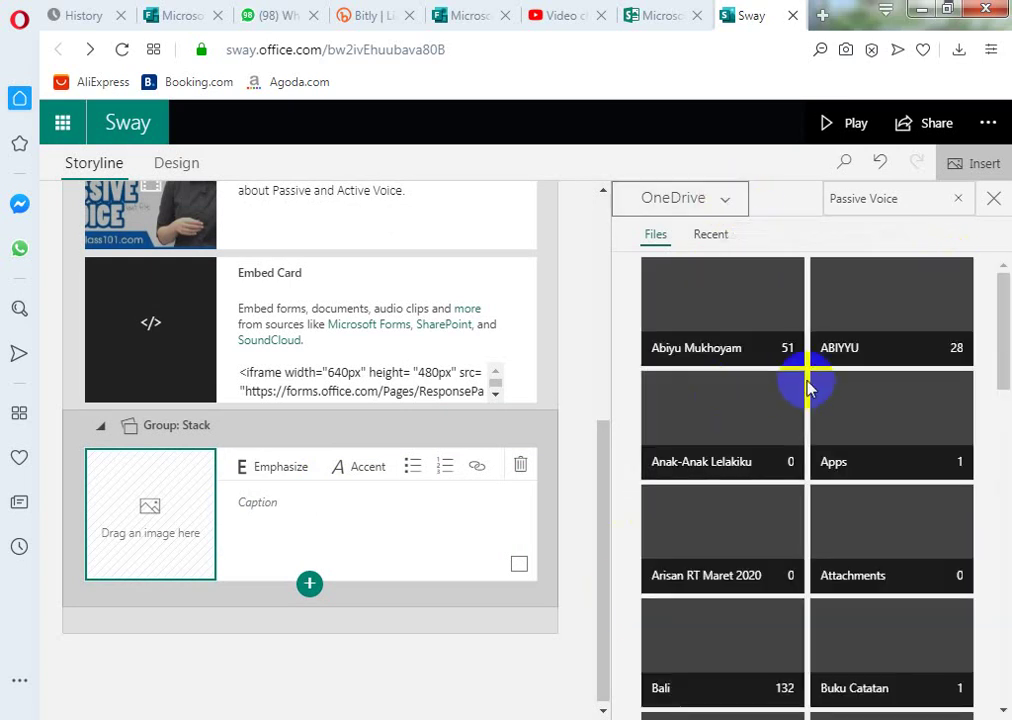
left_click_drag(1003, 317, 992, 636)
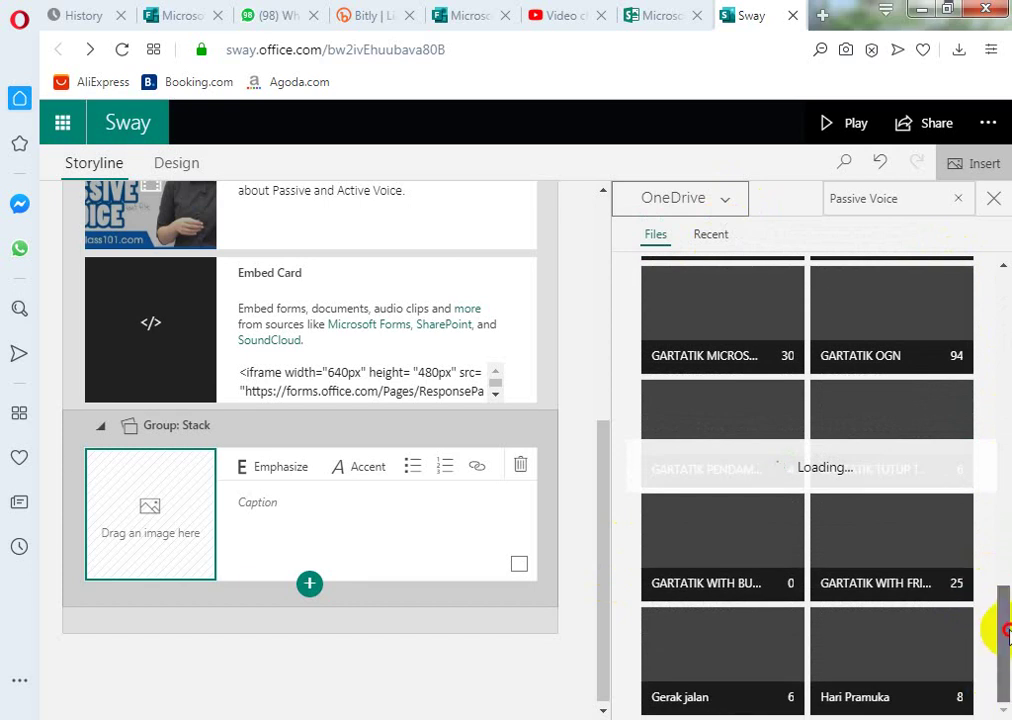
left_click_drag(1003, 650, 1006, 582)
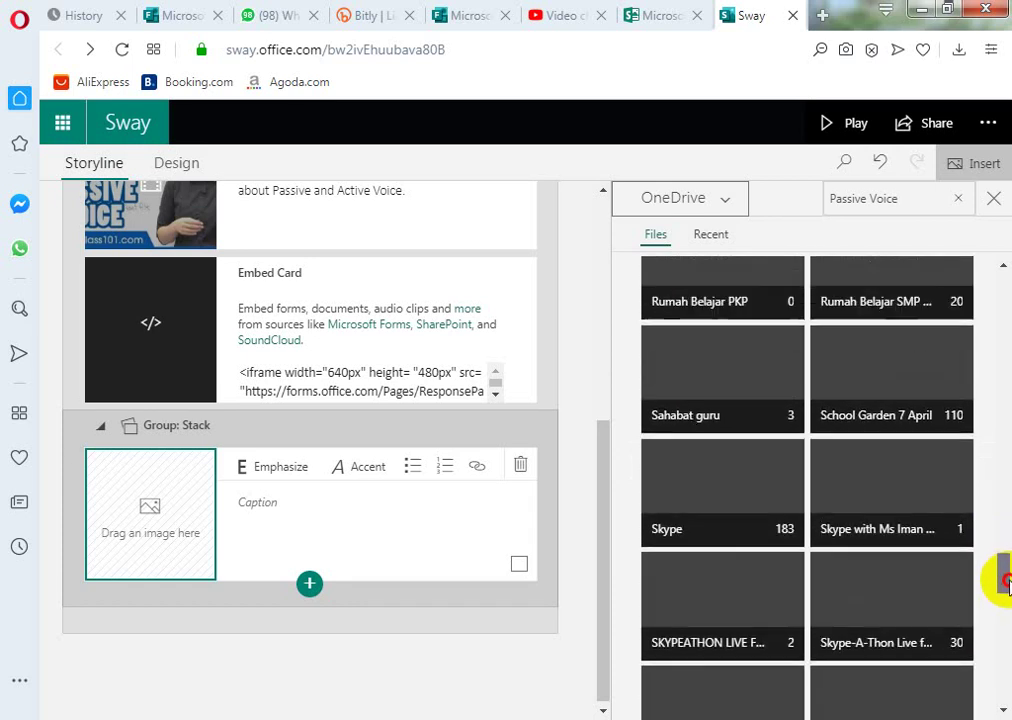
left_click(873, 420)
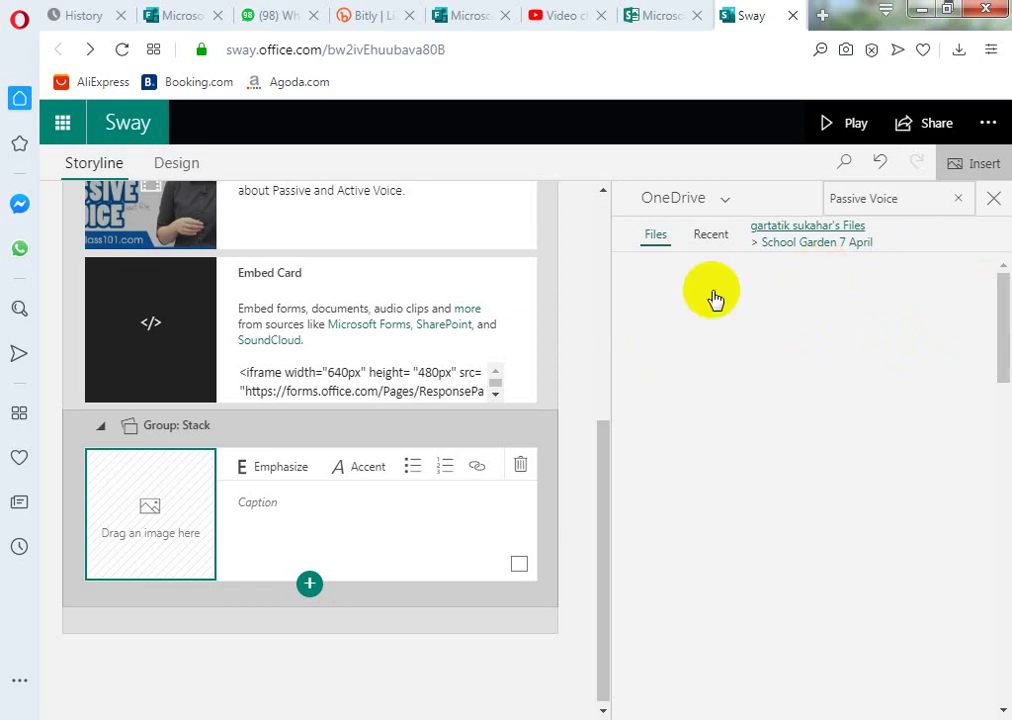
- Switch the image source to Bing Images and search for "going to the beach"
left_click(724, 200)
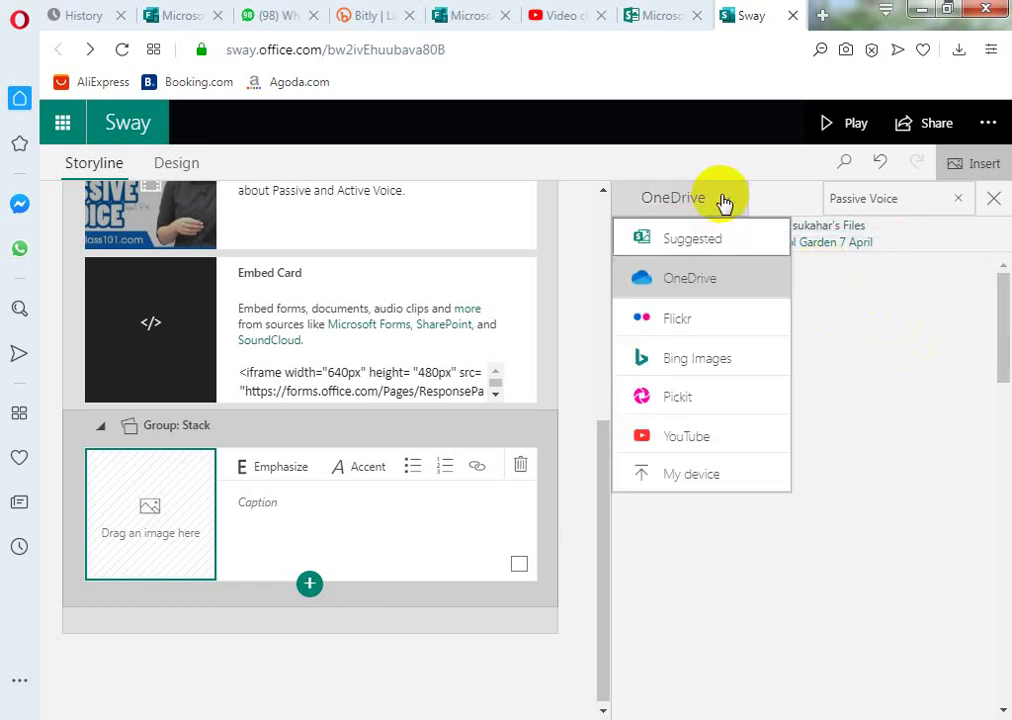
left_click(683, 362)
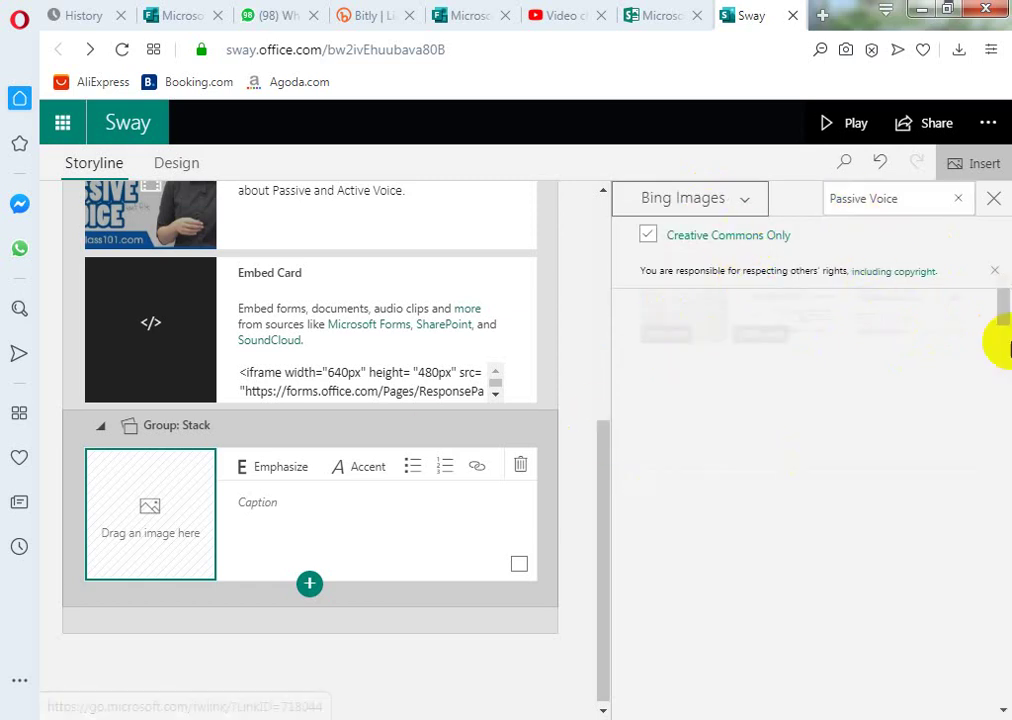
left_click(957, 200)
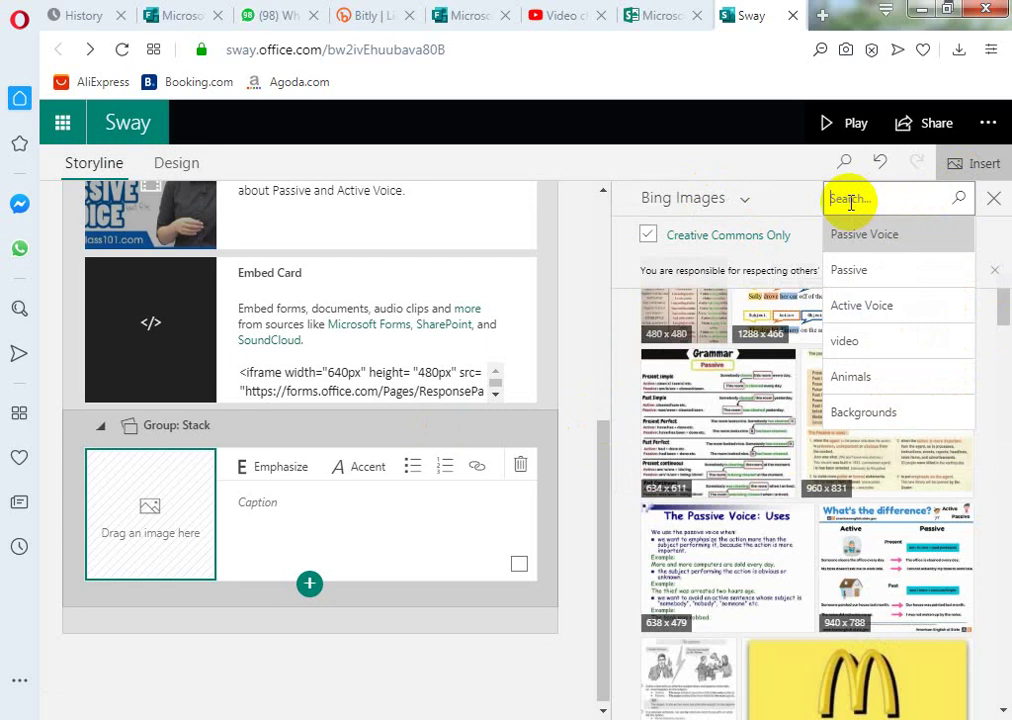
type("going to the beach")
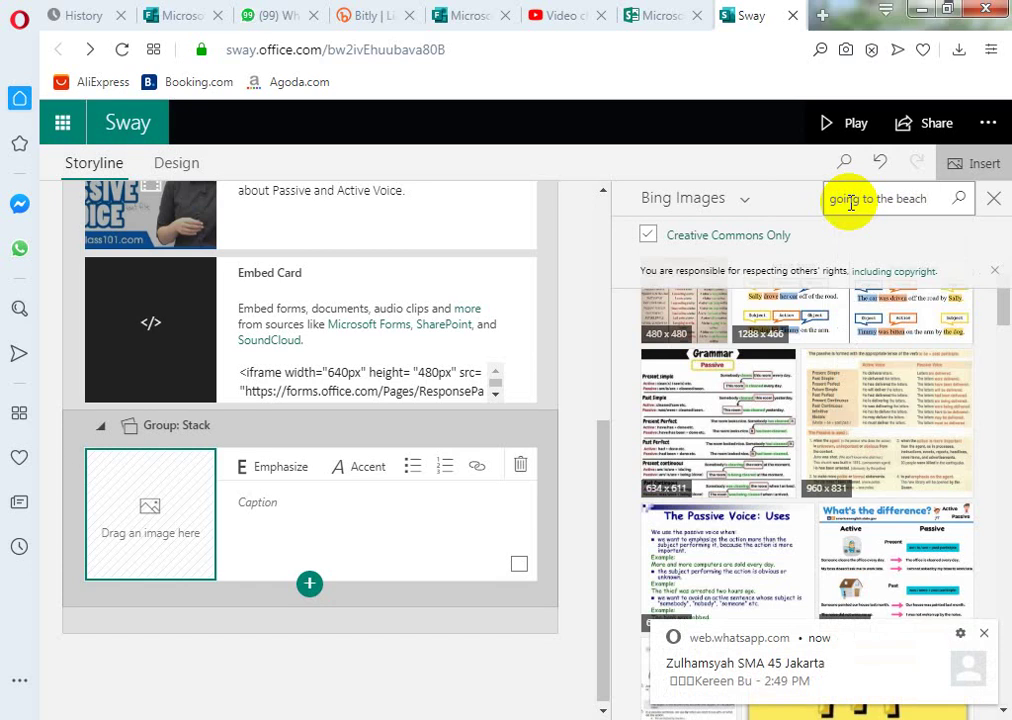
key("Return")
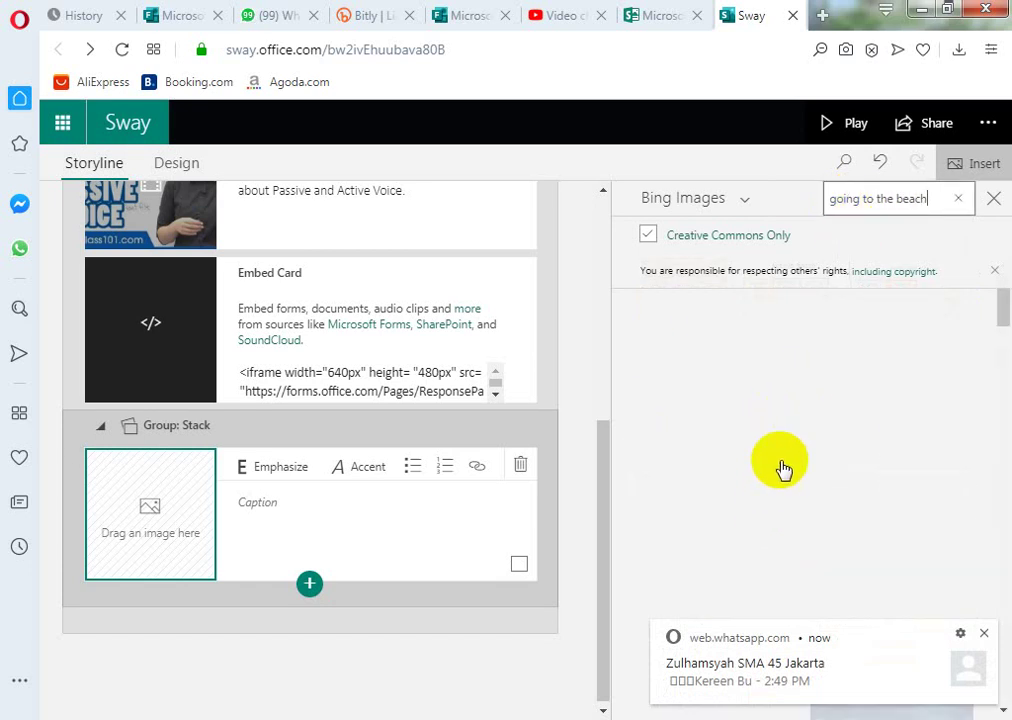
- Fill the Stack group's empty image card with the 1280 x 720 photo of dogs on a sandy beach
left_click(916, 493)
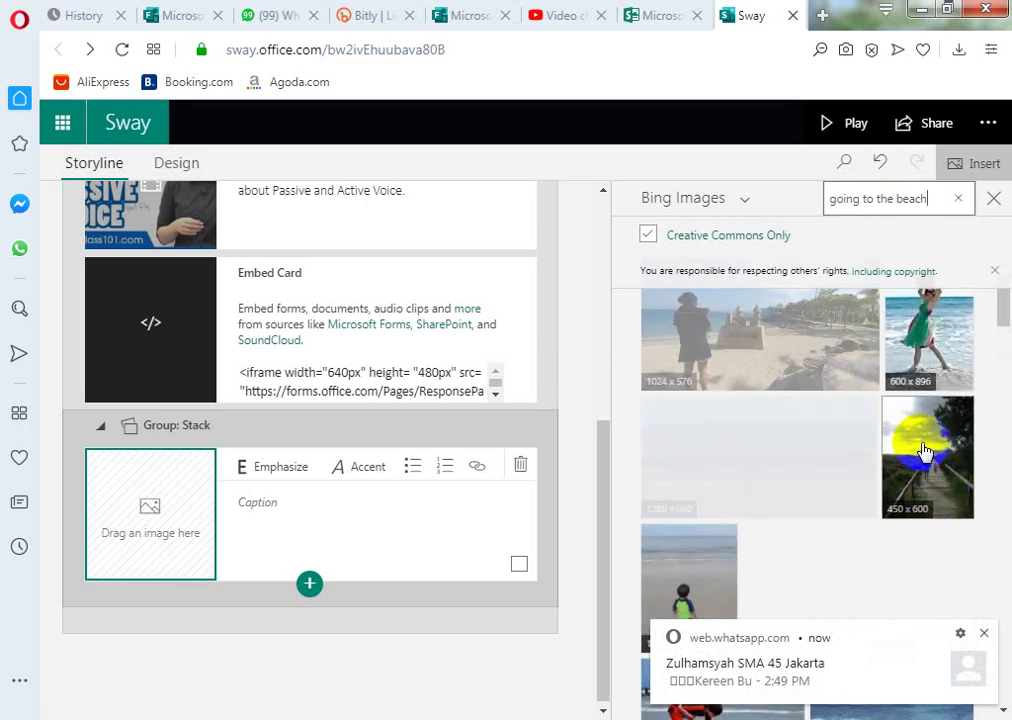
left_click(793, 357)
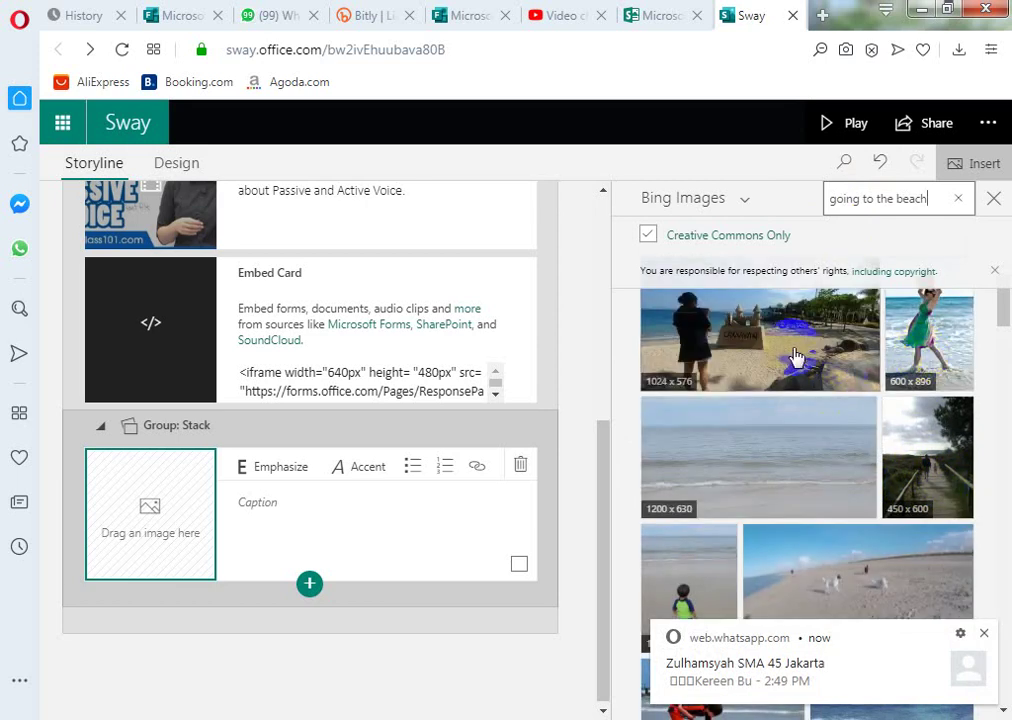
scroll(773, 500, "down", 2)
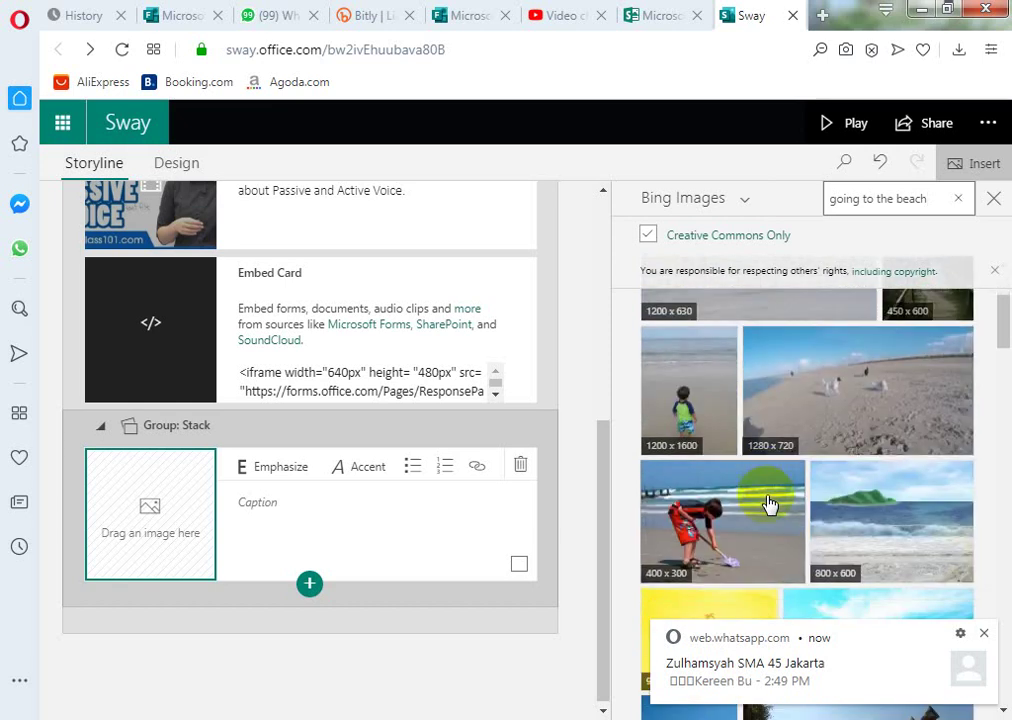
left_click(855, 400)
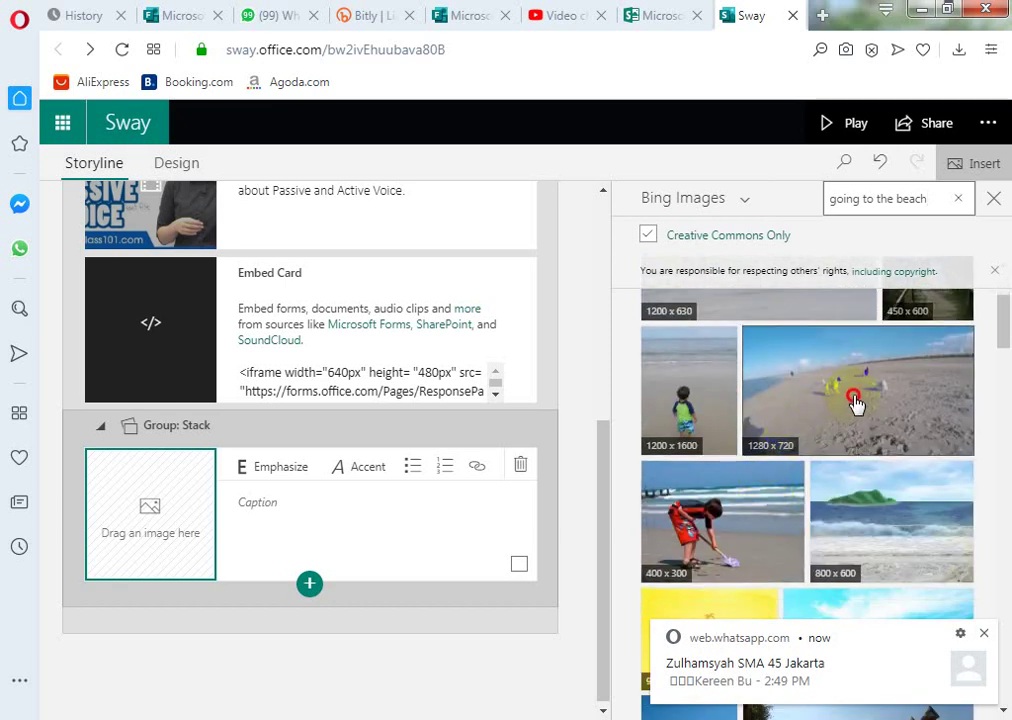
left_click_drag(855, 400, 162, 516)
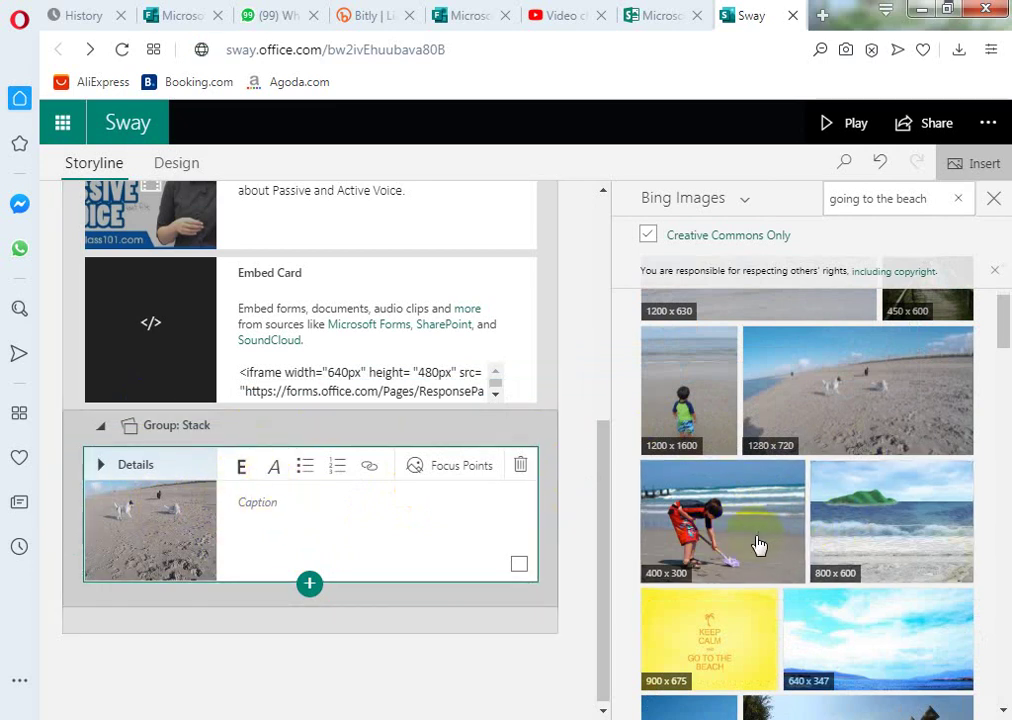
- Add the 1024 x 576 sandcastle photo and the 640 x 554 seashell photo to the Stack group
scroll(820, 530, "down", 3)
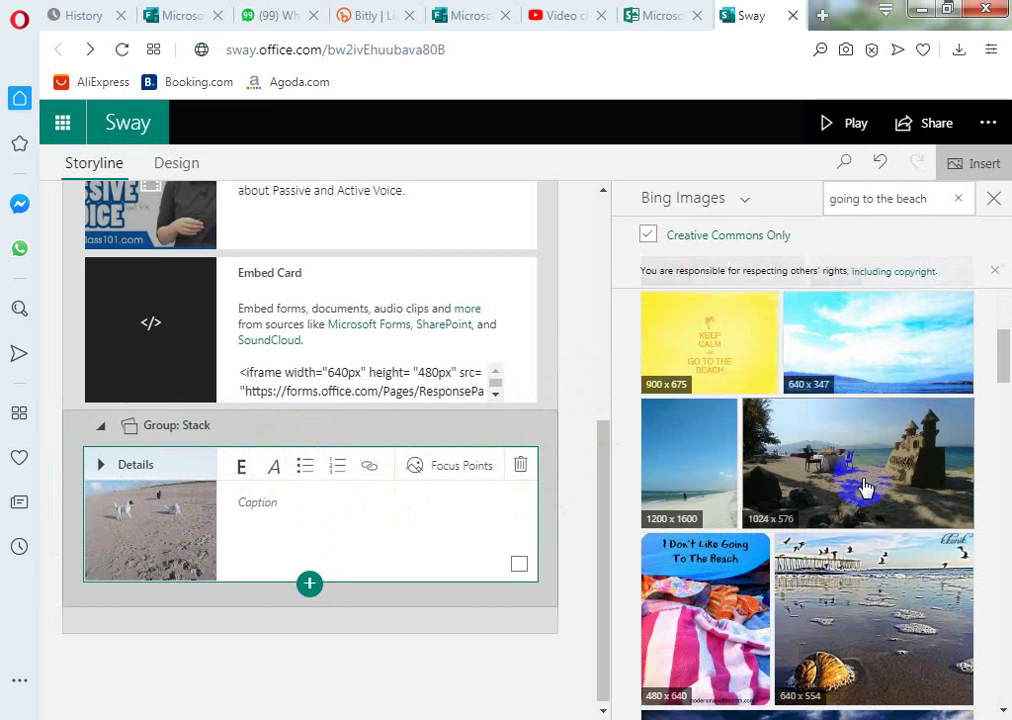
left_click_drag(866, 488, 203, 523)
scroll(866, 594, "down", 3)
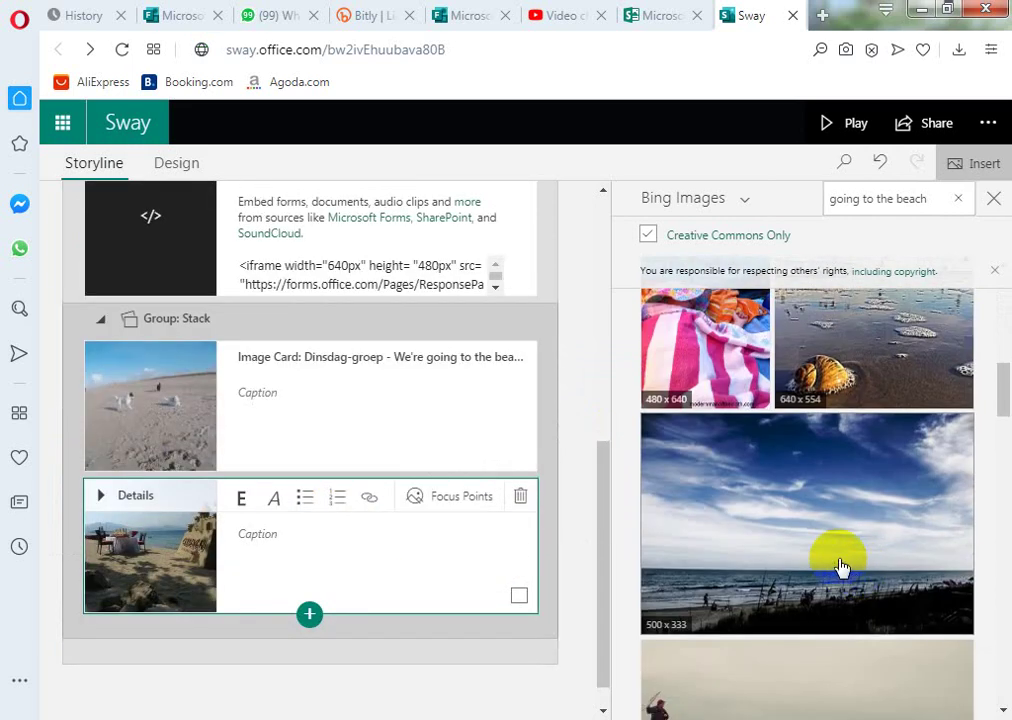
left_click_drag(861, 377, 68, 582)
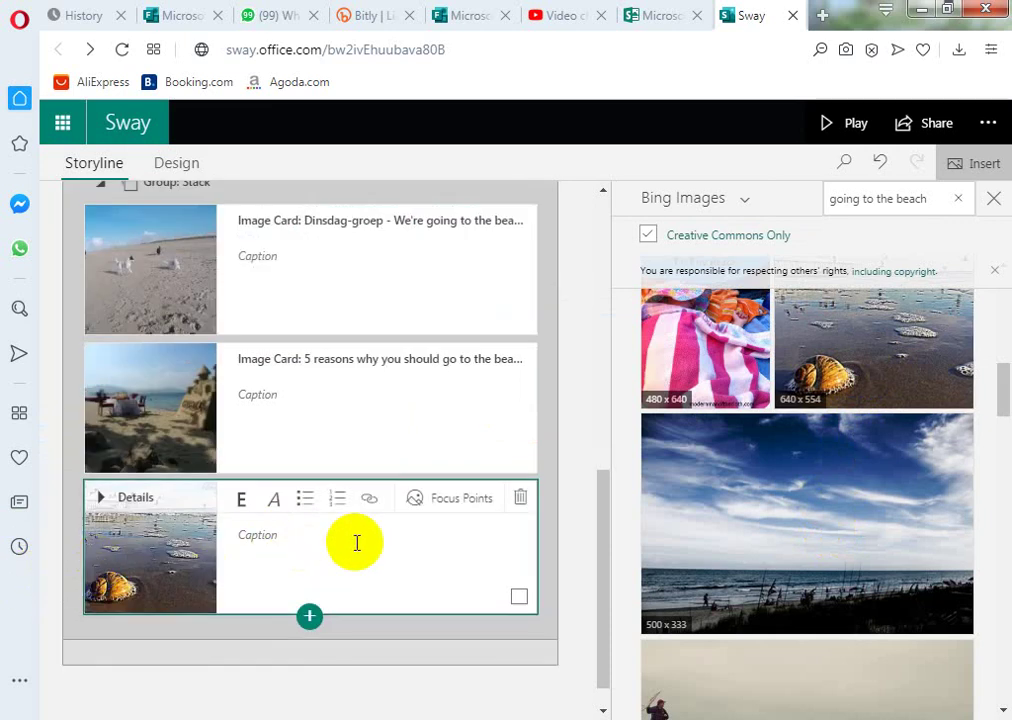
- Add the 1000 x 667 photo of the crowded beach with colourful umbrellas to the end of the Stack group
left_click_drag(800, 390, 800, 390)
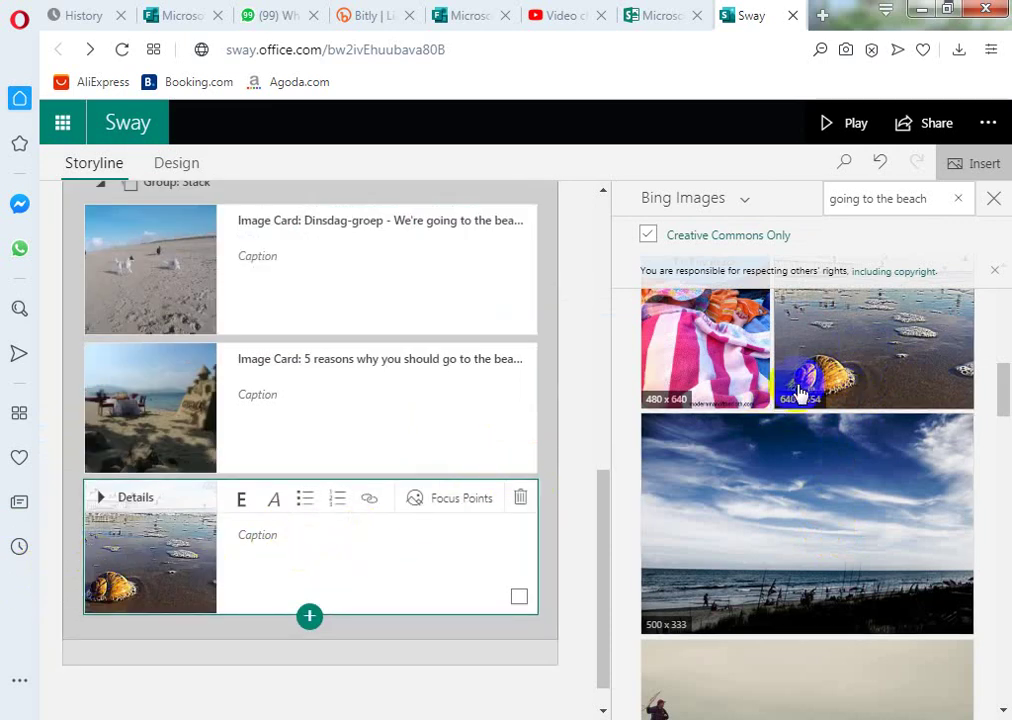
scroll(817, 412, "up", 5)
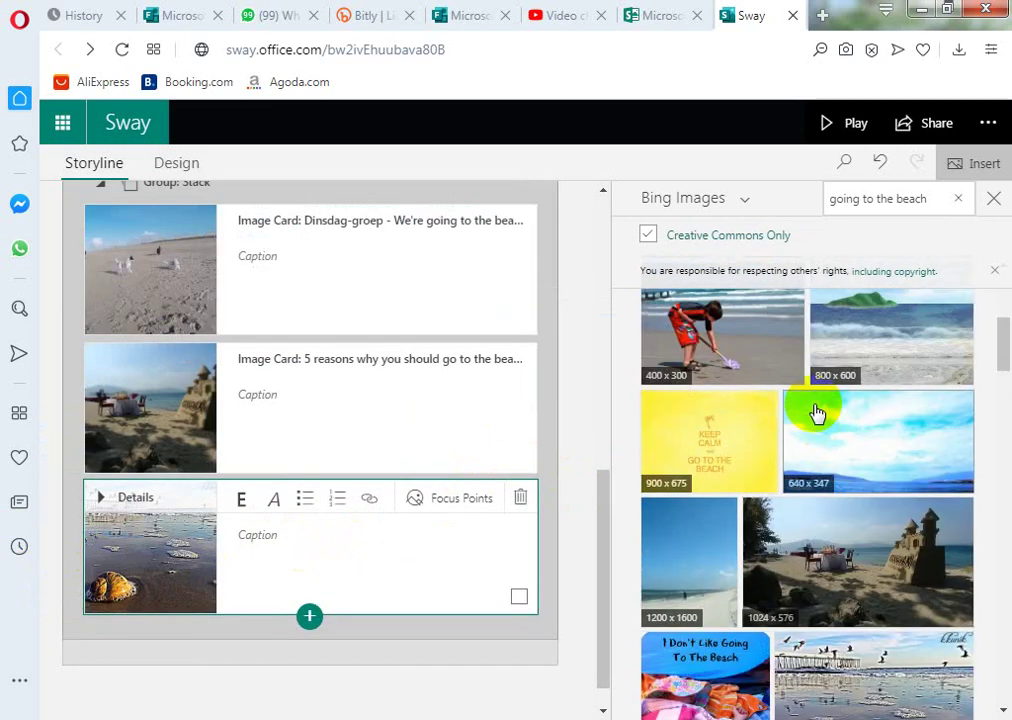
scroll(818, 414, "up", 5)
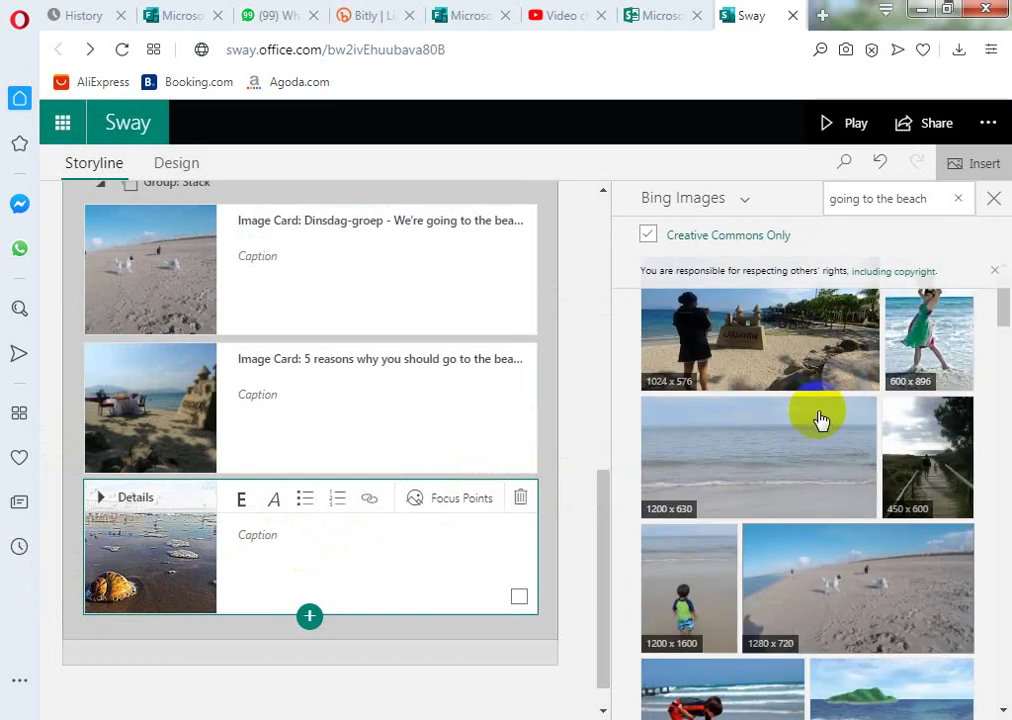
scroll(912, 475, "down", 2)
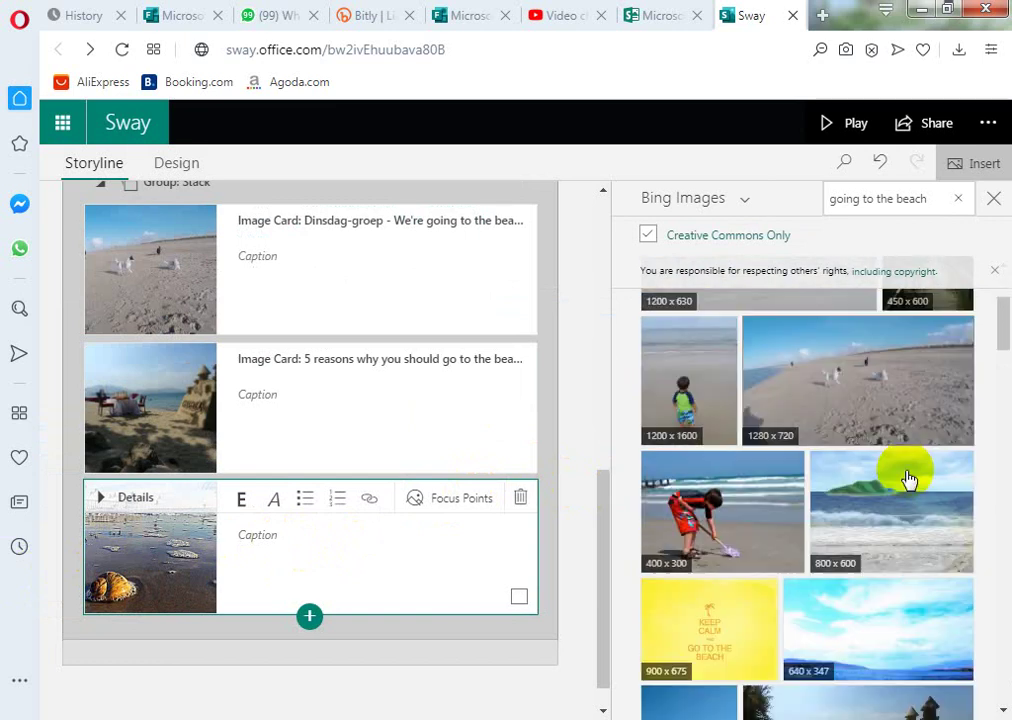
scroll(907, 480, "down", 10)
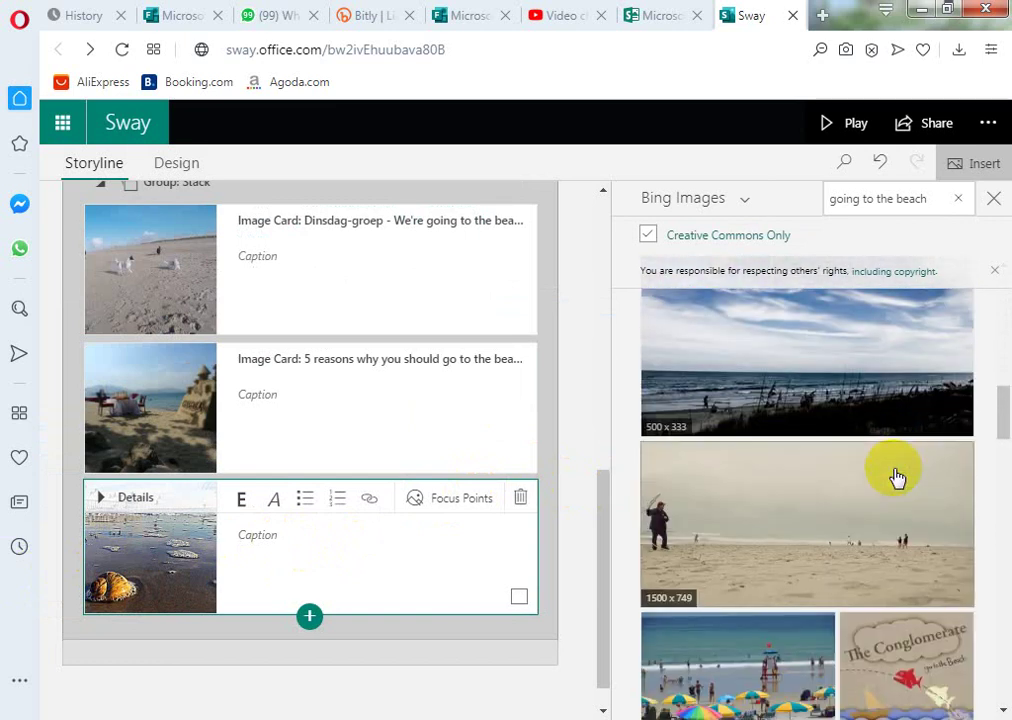
scroll(897, 477, "down", 3)
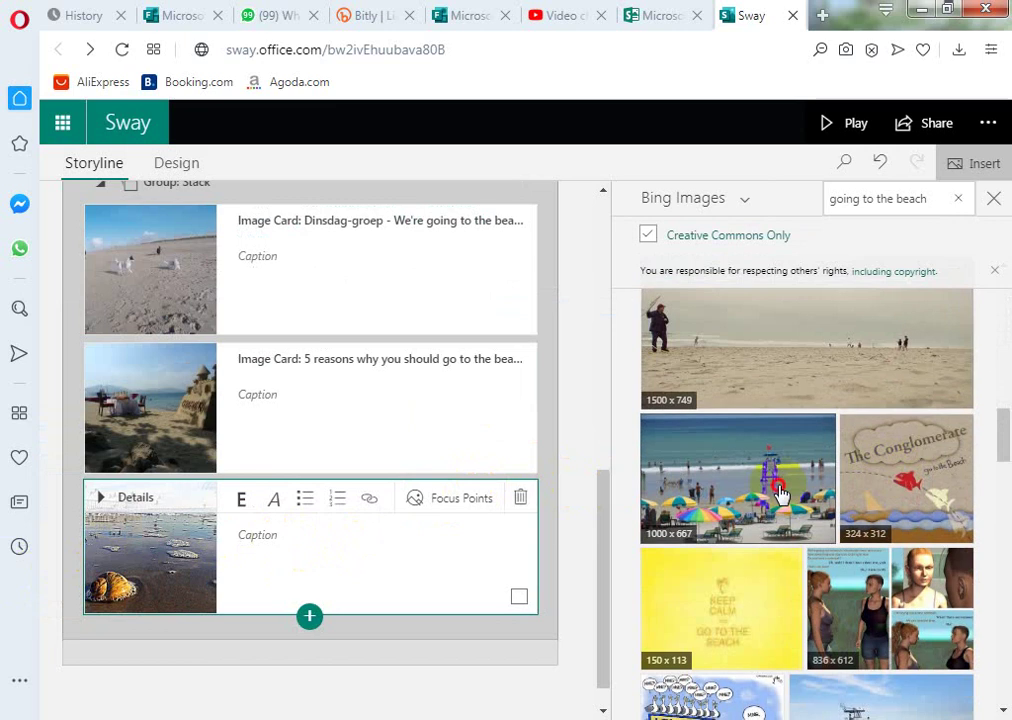
left_click_drag(780, 494, 176, 556)
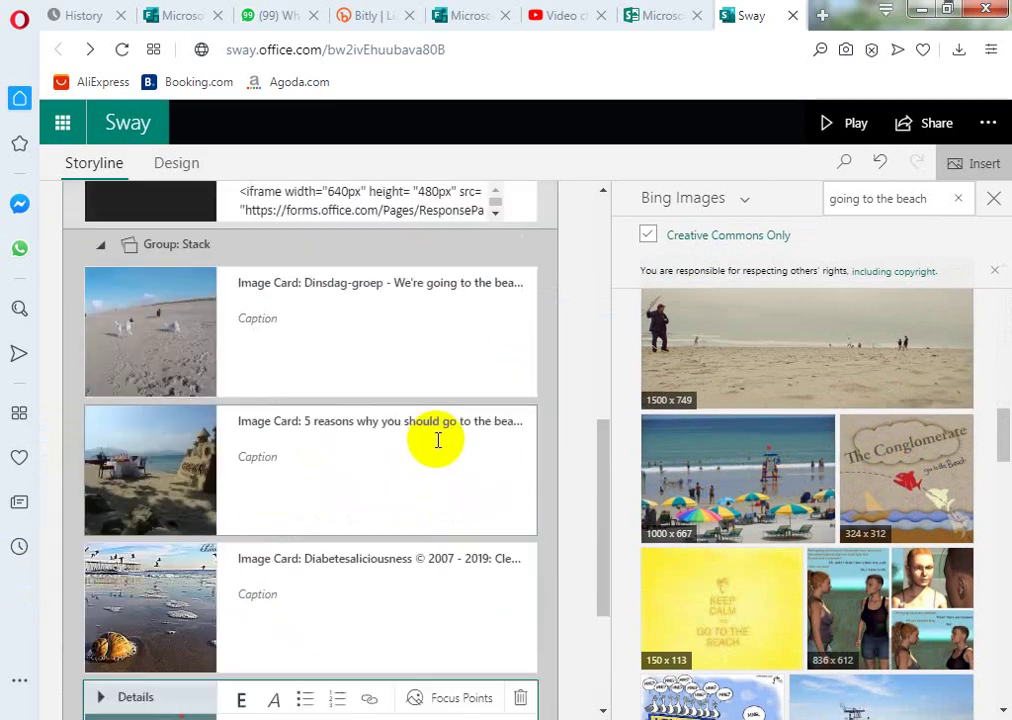
scroll(436, 440, "up", 2)
scroll(253, 459, "down", 4)
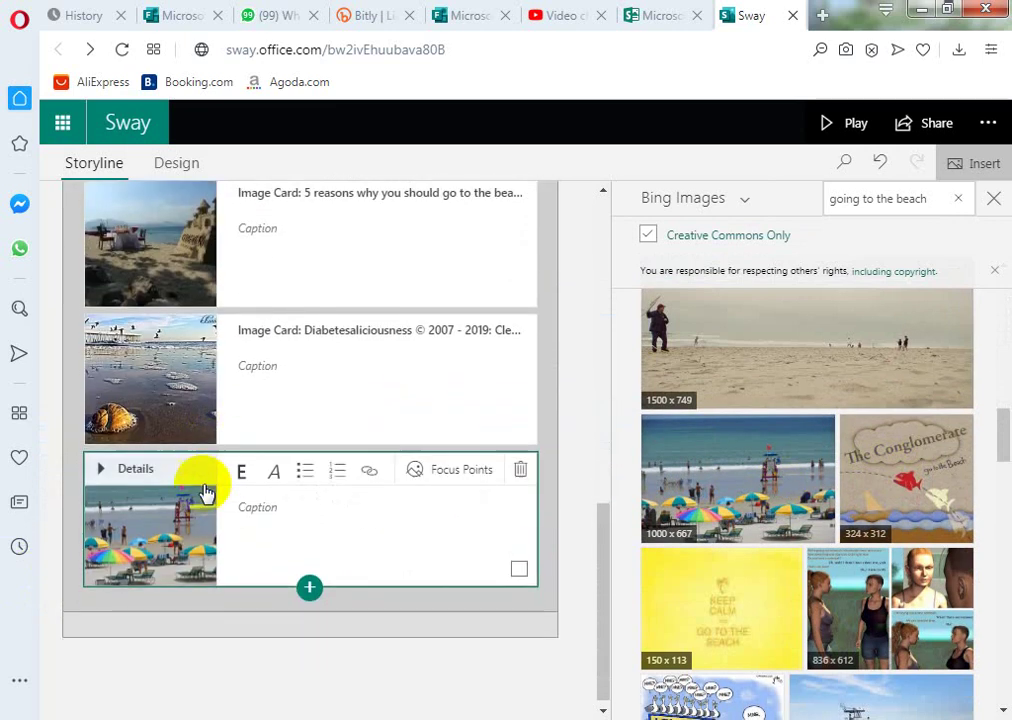
- Collapse the Stack group of beach images in the storyline
scroll(200, 480, "up", 4)
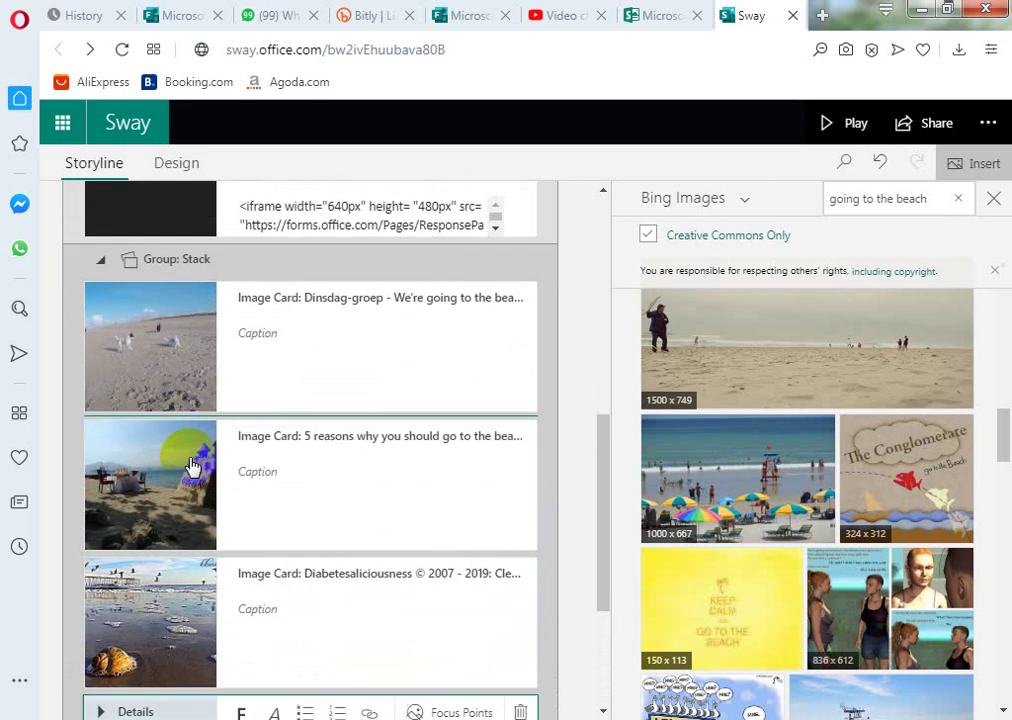
scroll(193, 465, "up", 1)
left_click(147, 307)
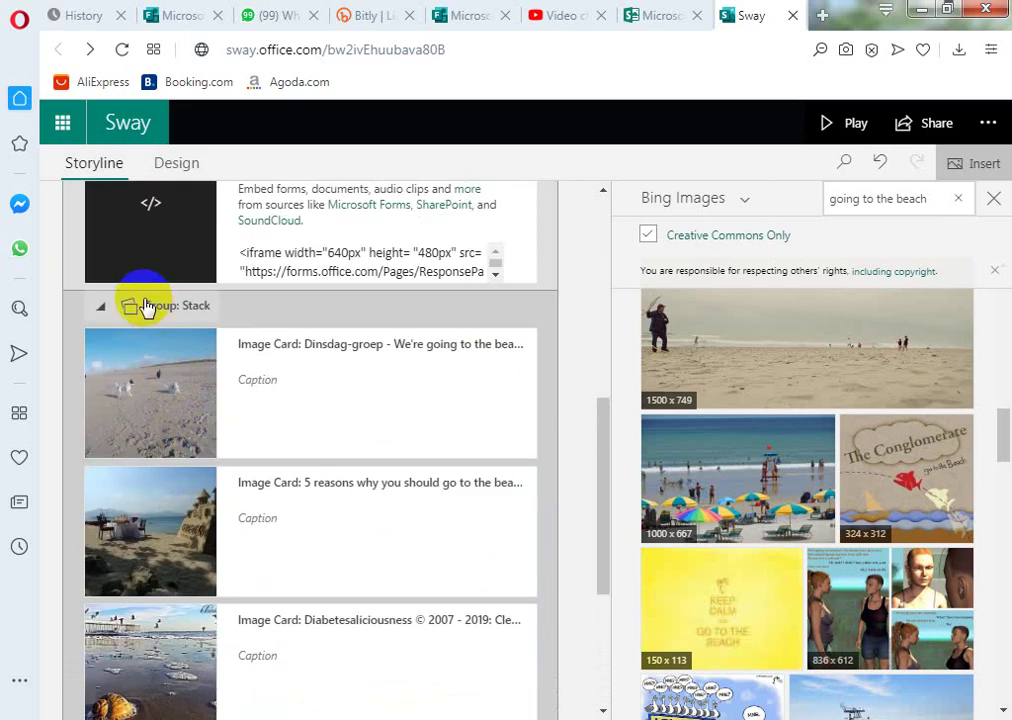
left_click(147, 307)
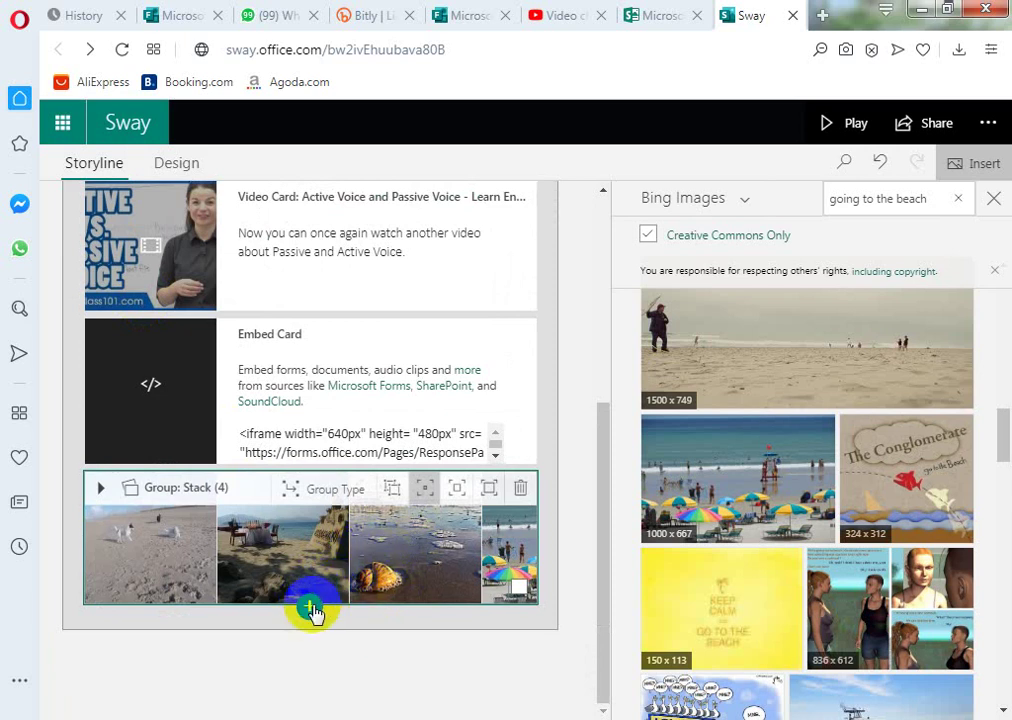
- Insert a text card below the Stack group
left_click(311, 609)
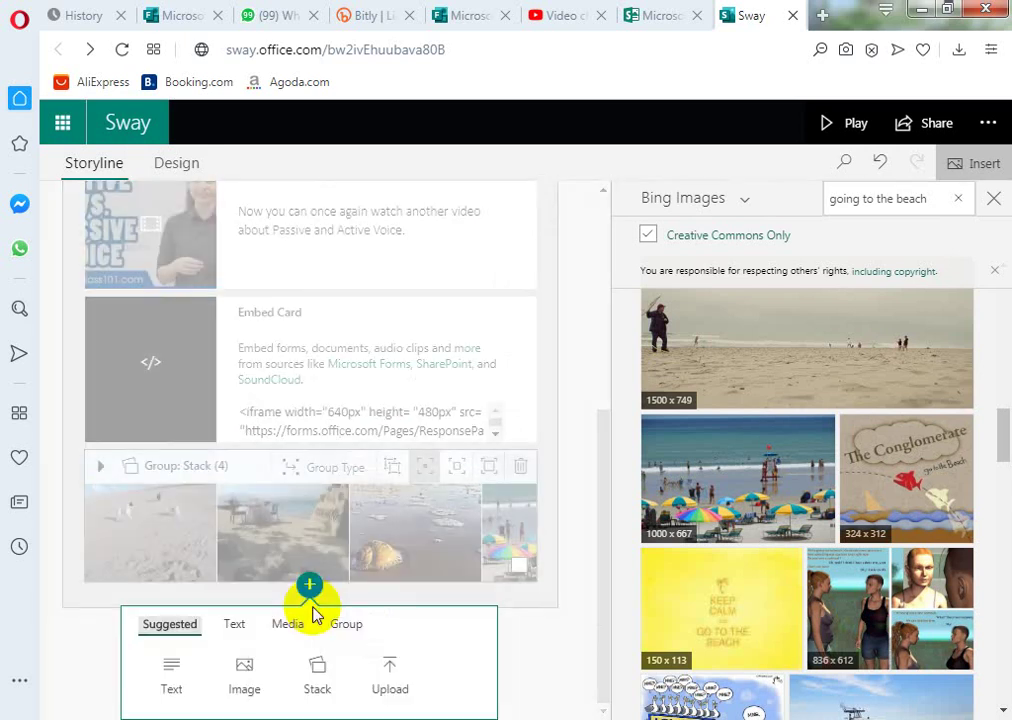
left_click(197, 678)
left_click(222, 531)
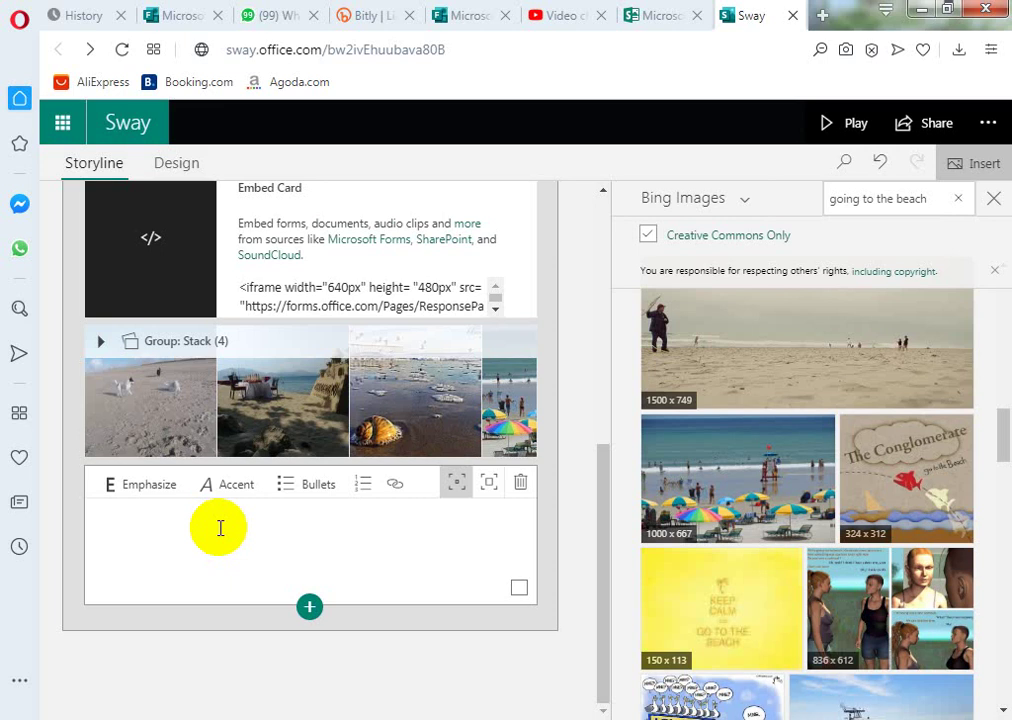
- Write "You can observe the pictures and try to make some active and passive voices." in the new text card
type("You can observe the pictures")
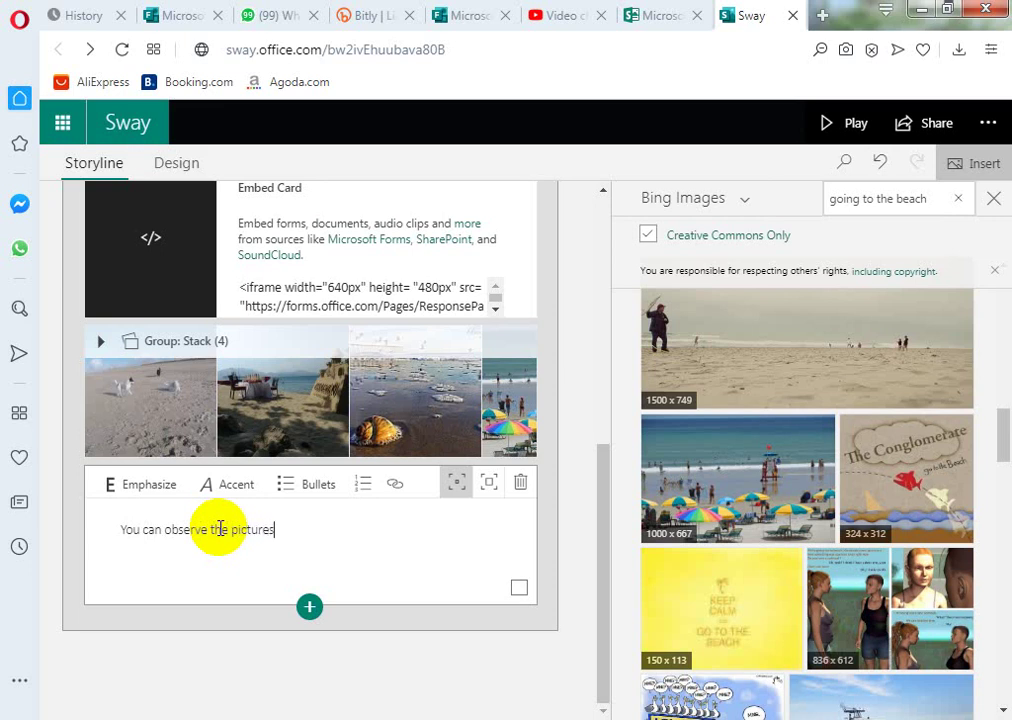
type(" anfd")
key("BackSpace")
key("BackSpace")
type("d try to make some")
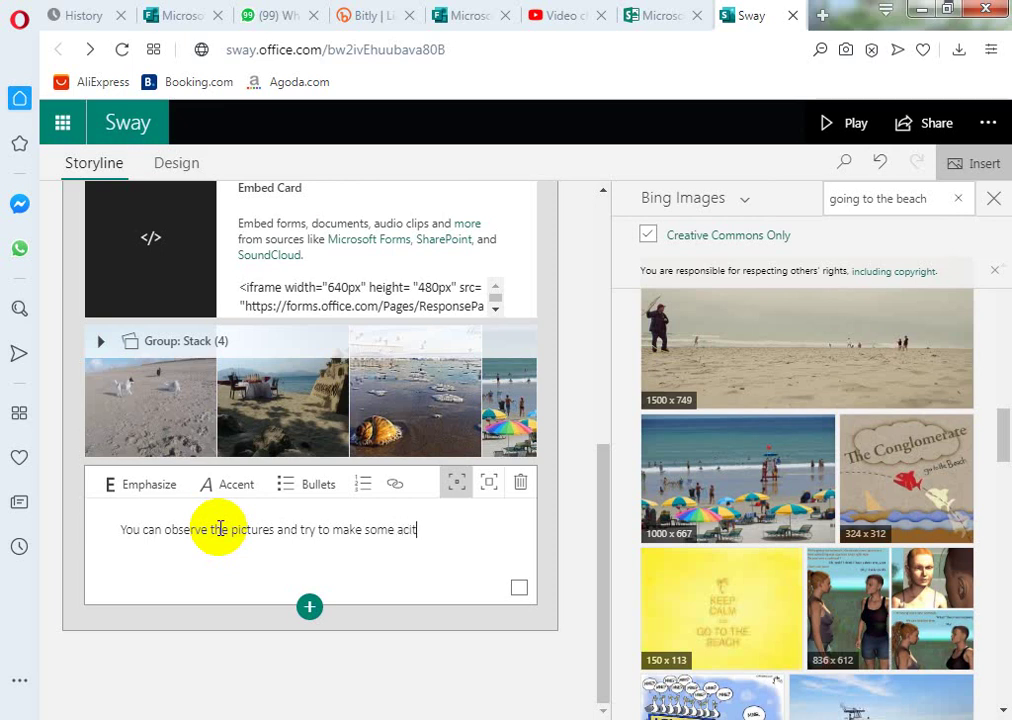
type("active and passive")
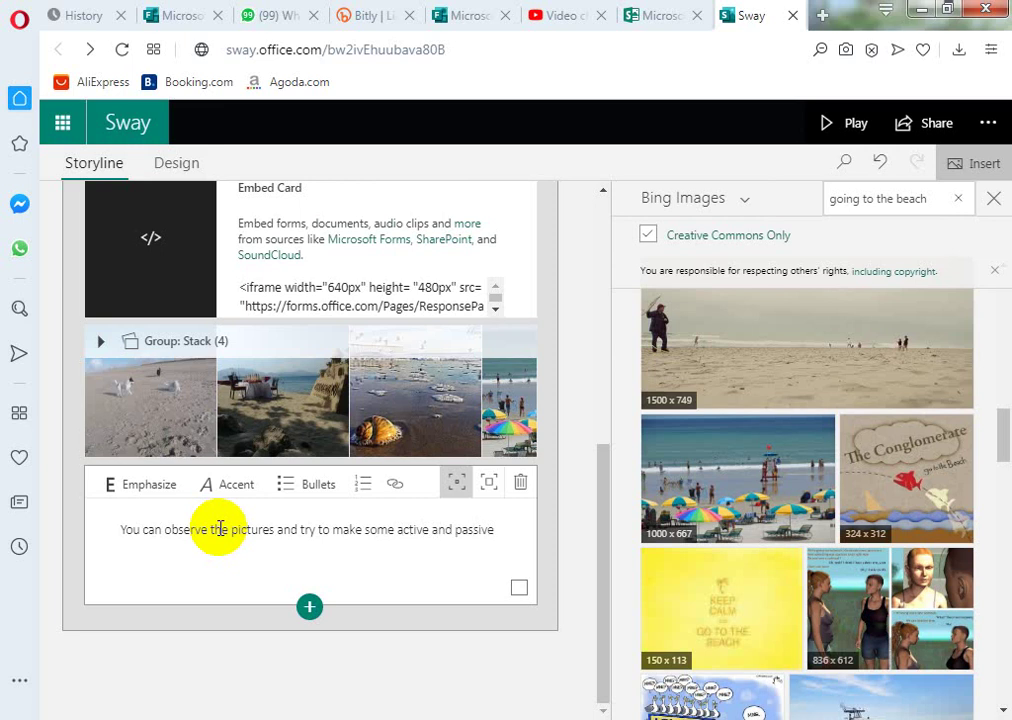
type(" sen")
key("BackSpace")
key("BackSpace")
type("oices.")
key("Return")
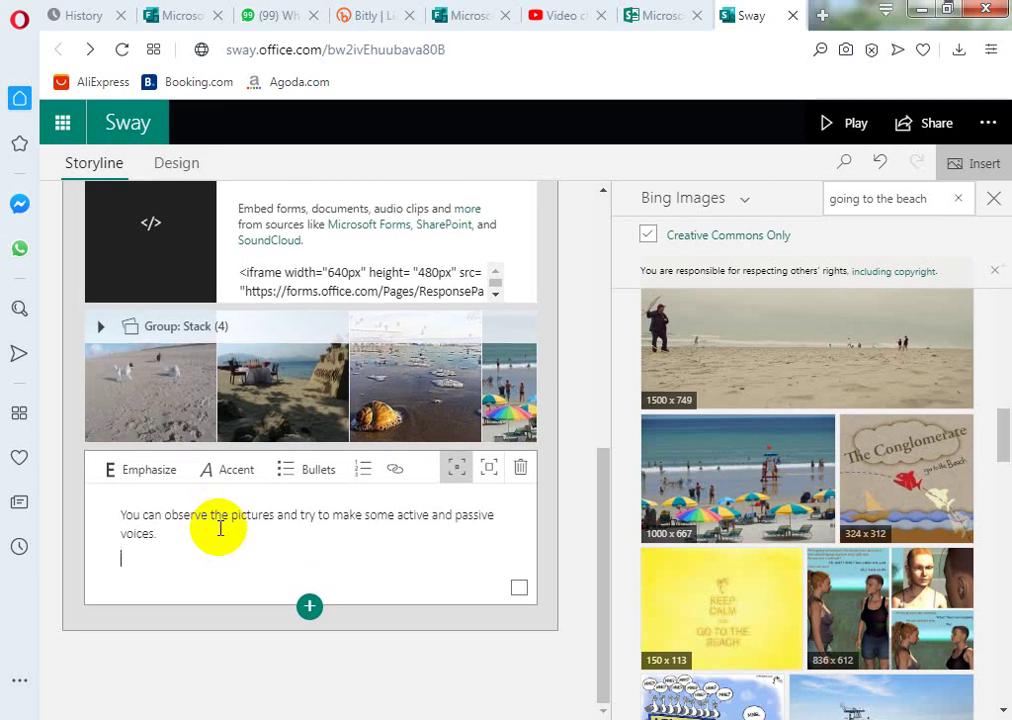
- Add the line "For examples" and a numbered first item reading "Active: The dogs are running at the beautiful beach."
type("For examples")
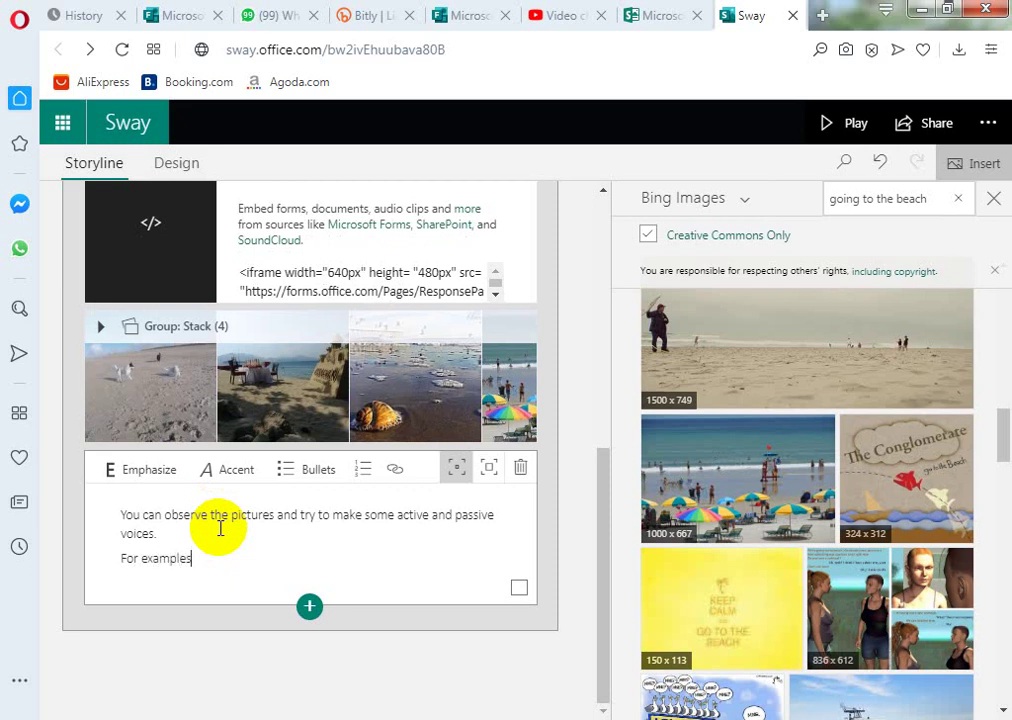
key("Return")
type("1")
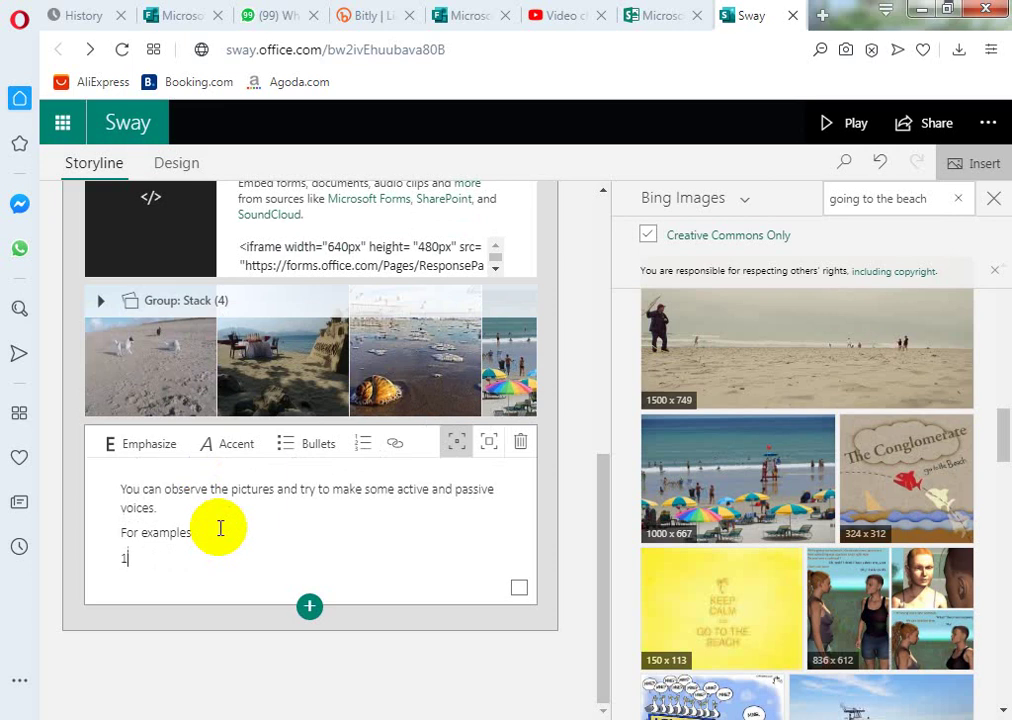
type(". Acti")
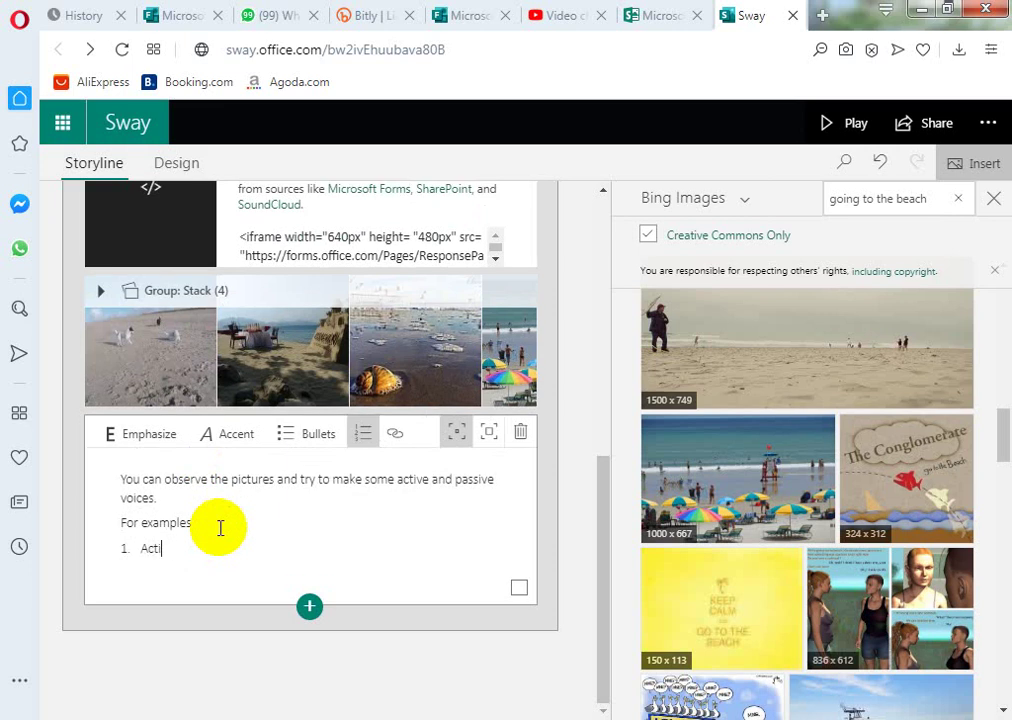
type("ve: The dogs are running at")
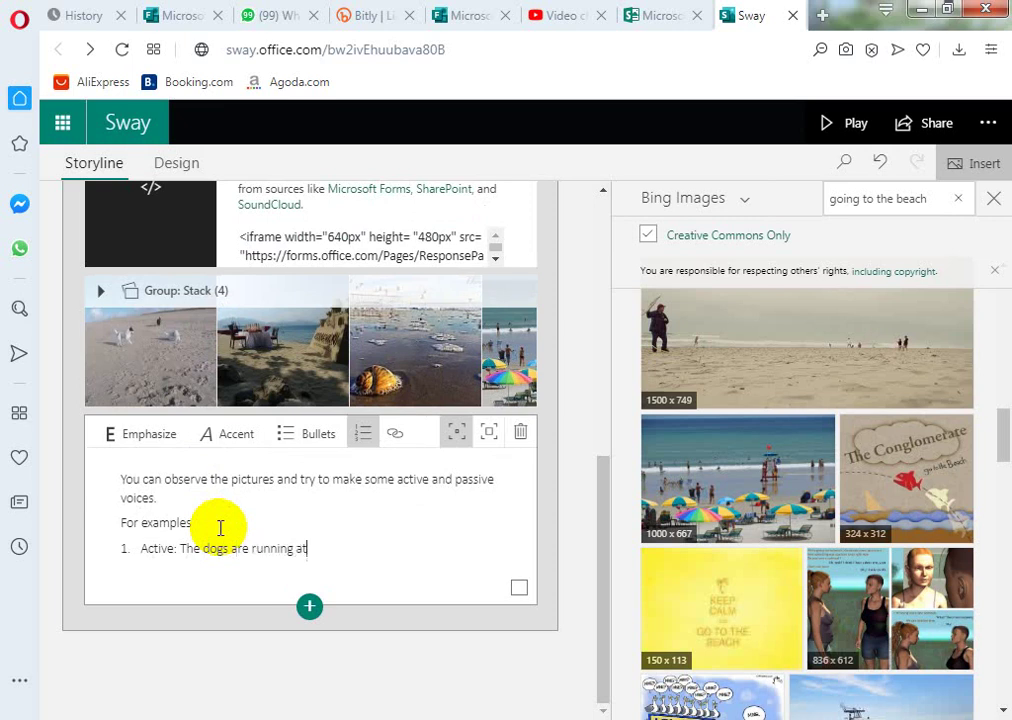
type(" the beautiful beach.")
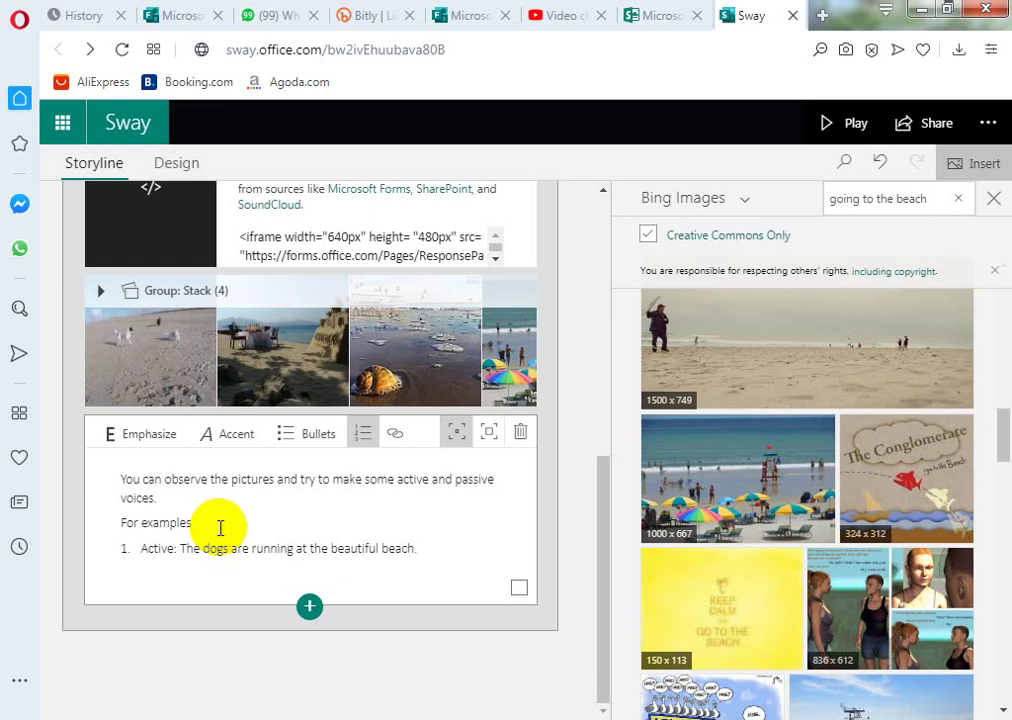
- Add a second numbered item reading "Passive: The umbrellas are opened up at the beach."
key("Return")
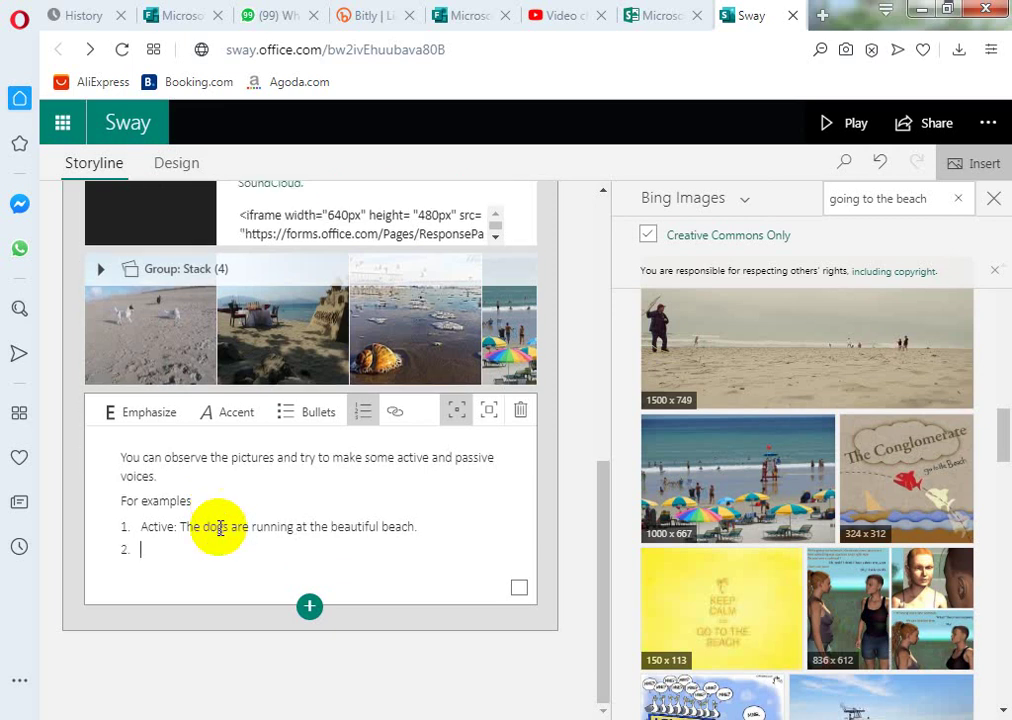
type("Passive:")
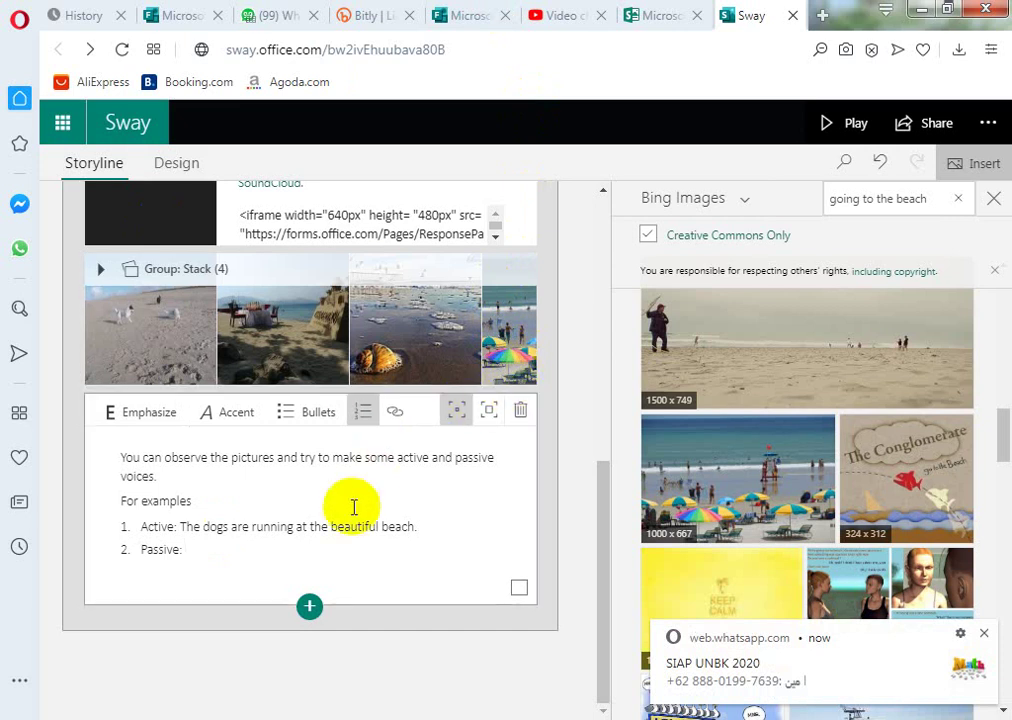
type("e ubre")
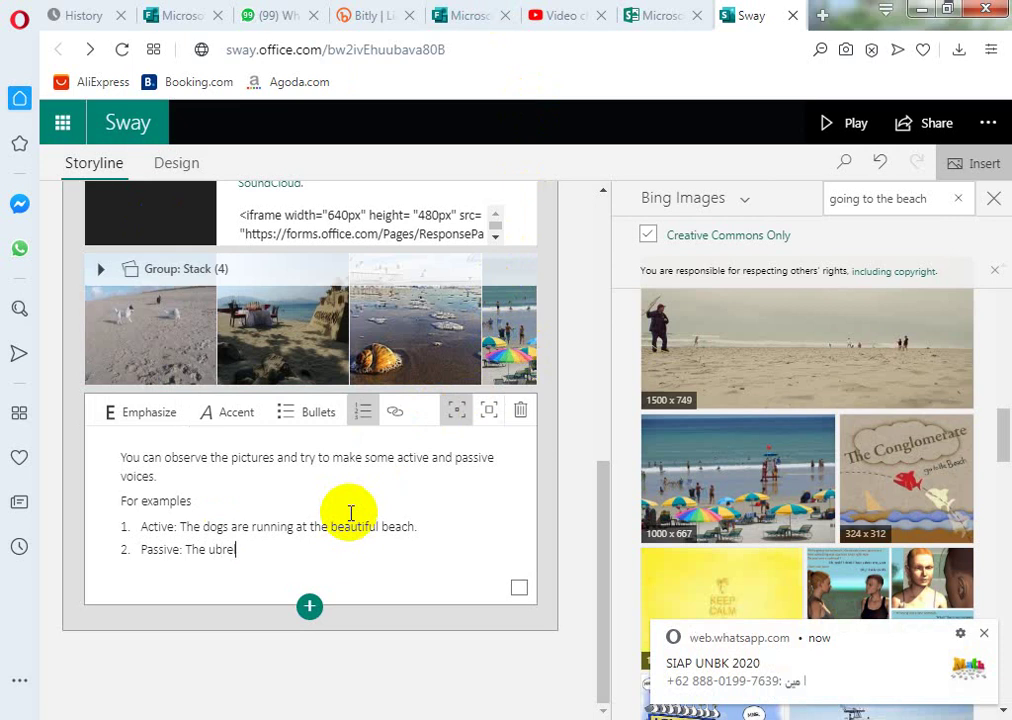
type("llas a")
key("BackSpace")
key("BackSpace")
key("BackSpace")
key("BackSpace")
key("BackSpace")
type("mbrea")
type("las are opened")
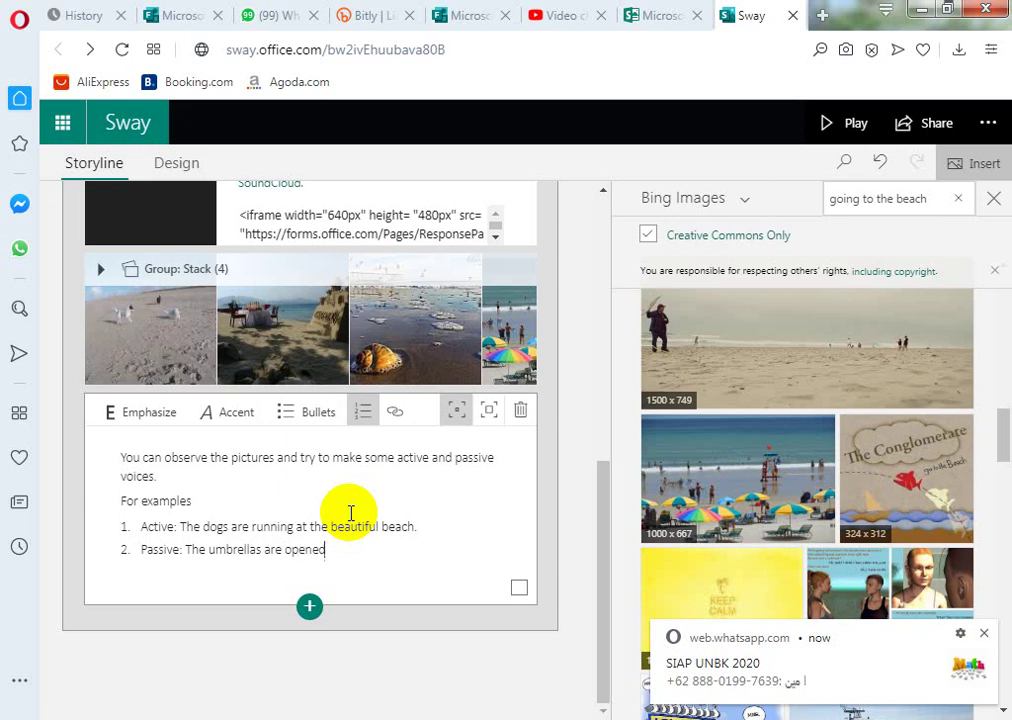
type(" up")
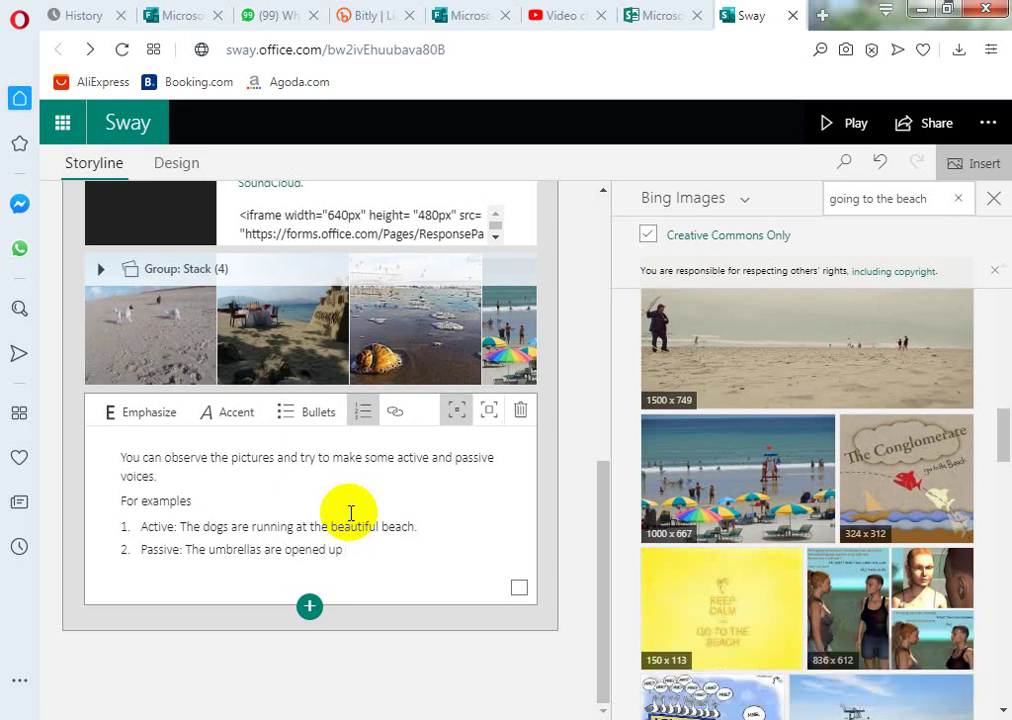
type(" at the beach.")
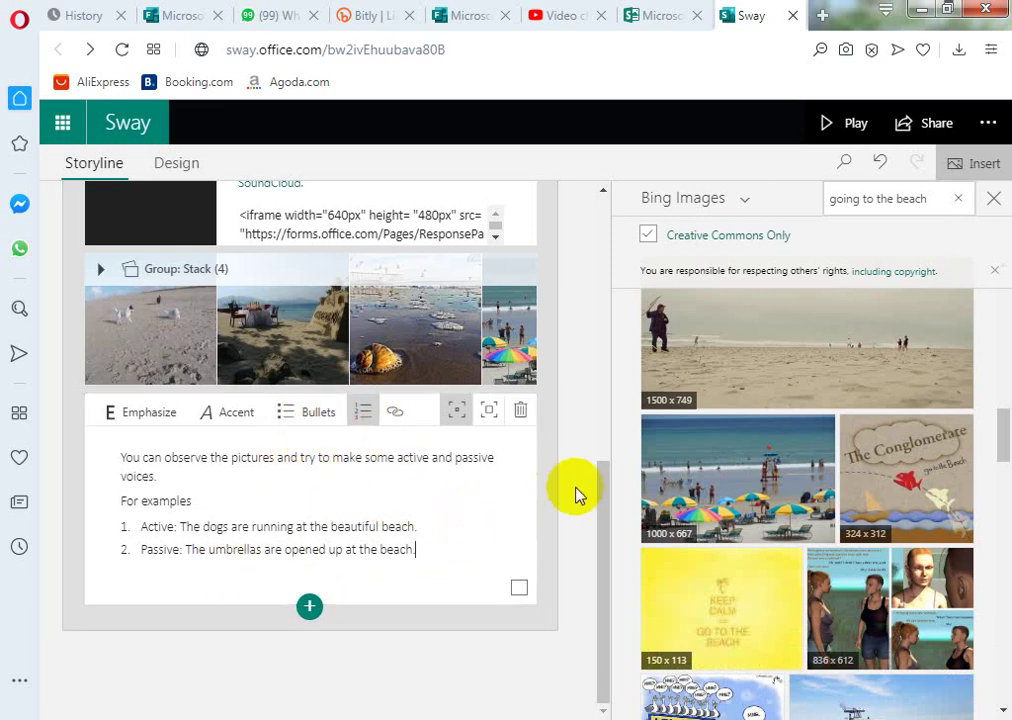
- Share the Sway with anyone with a link and copy its view link
scroll(669, 431, "down", 10)
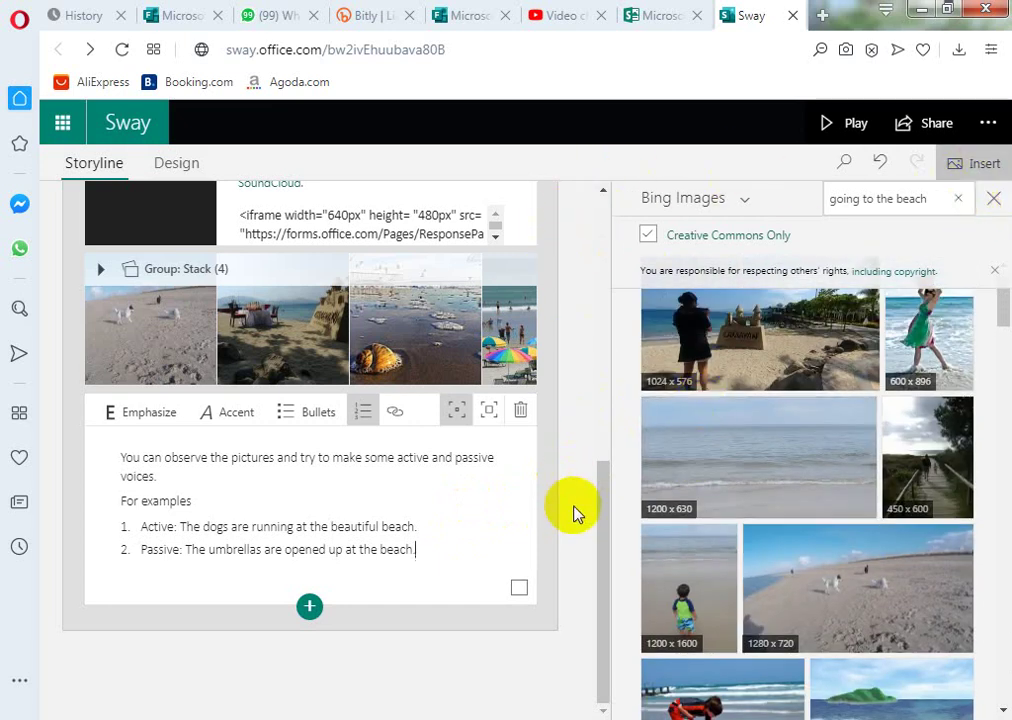
left_click_drag(601, 520, 639, 235)
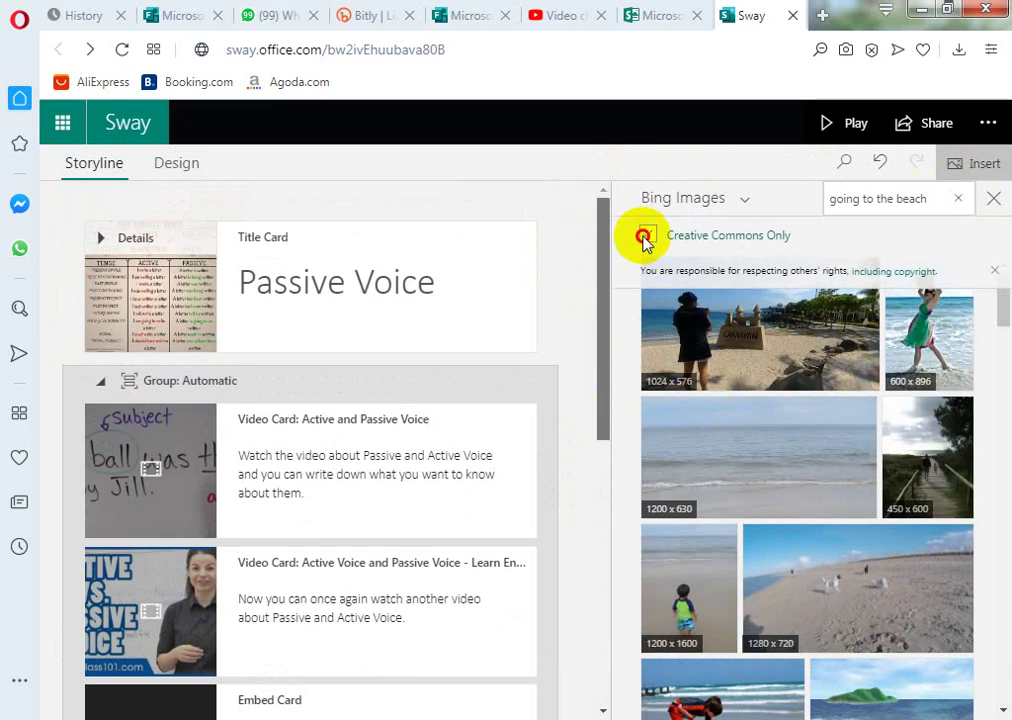
left_click(927, 130)
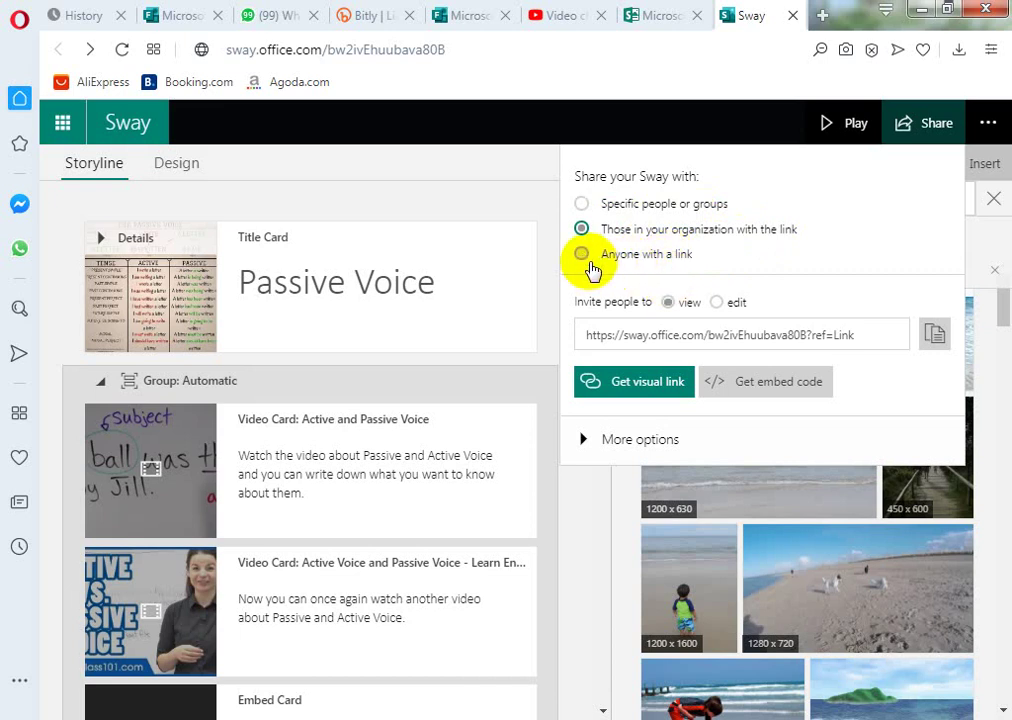
left_click(582, 256)
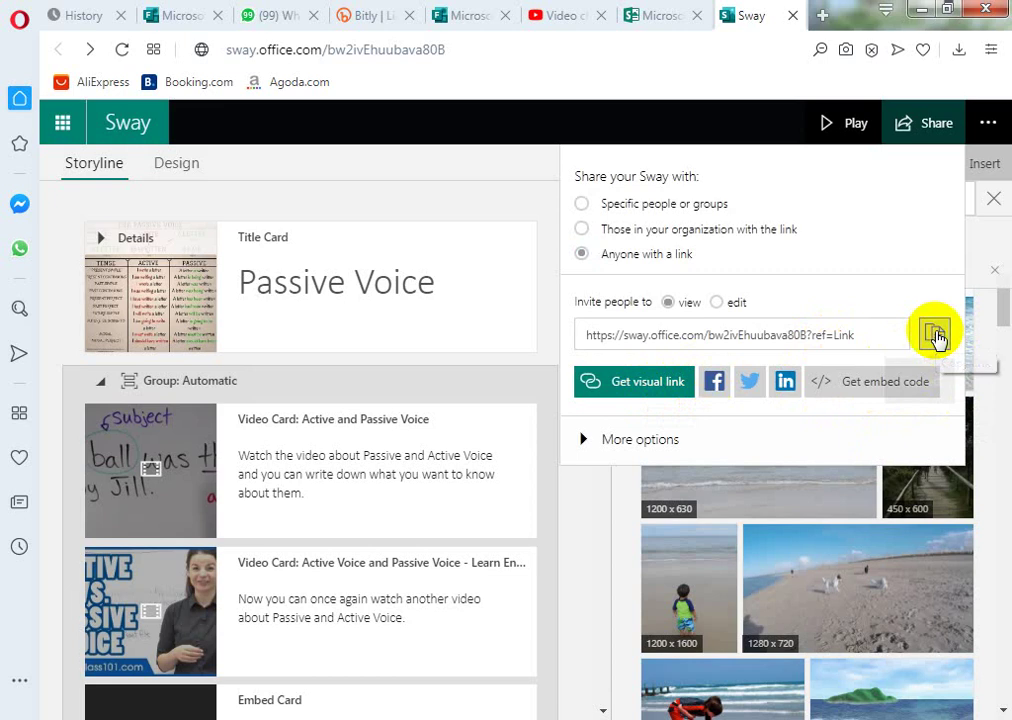
left_click(935, 338)
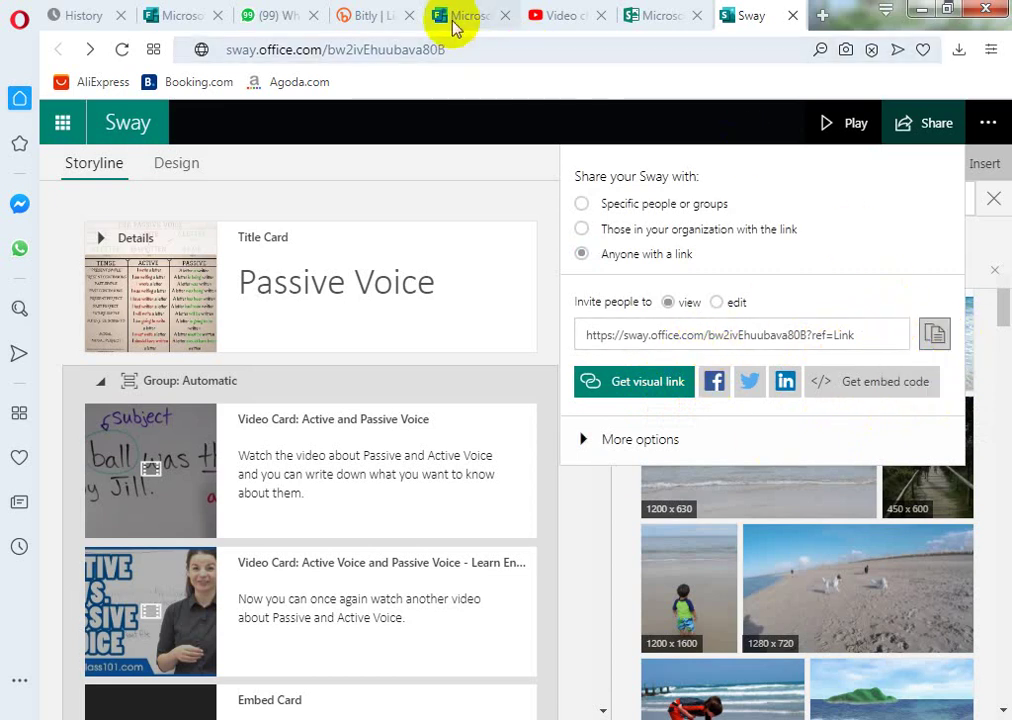
- Switch to Bitly and create a new bit.ly short link from the copied Sway view link
left_click(376, 17)
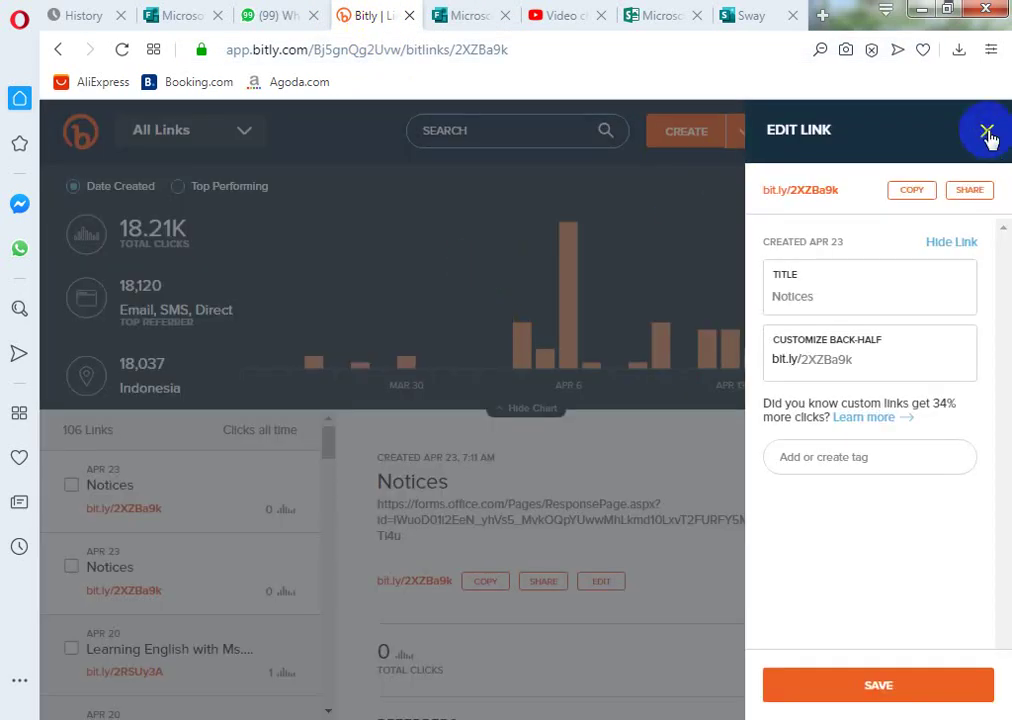
left_click(987, 133)
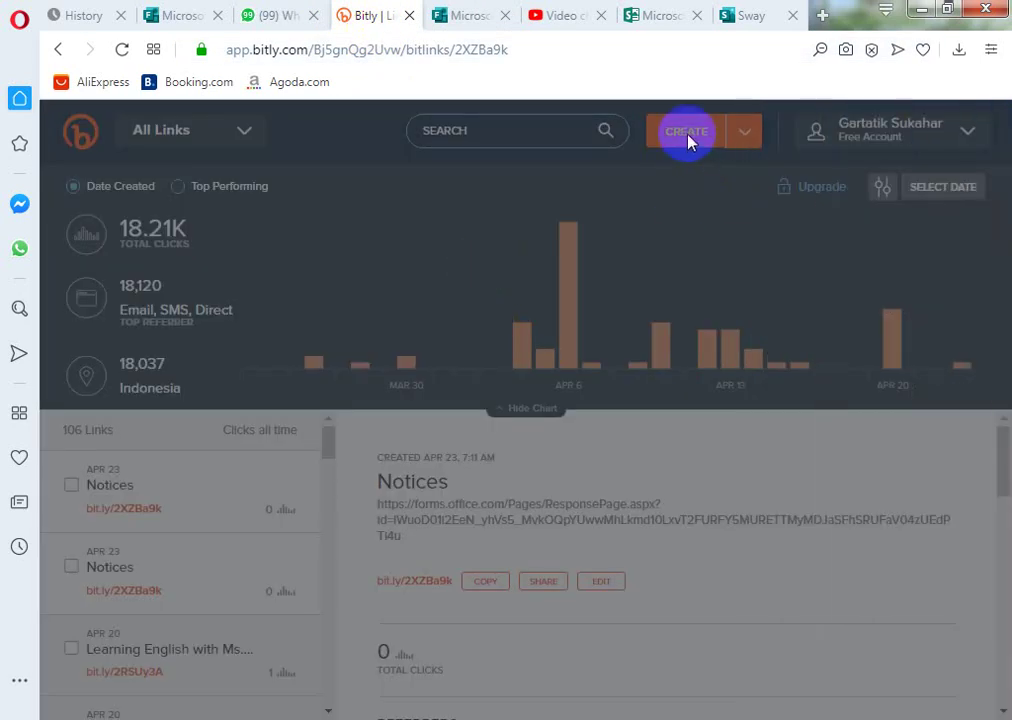
left_click(705, 143)
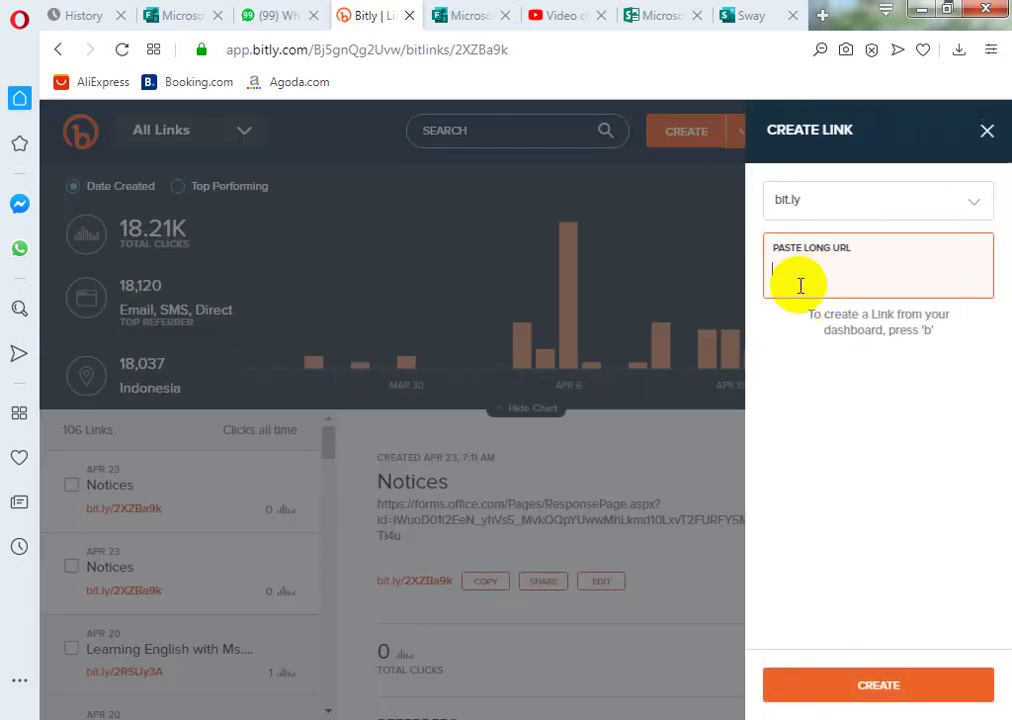
key("ctrl+v")
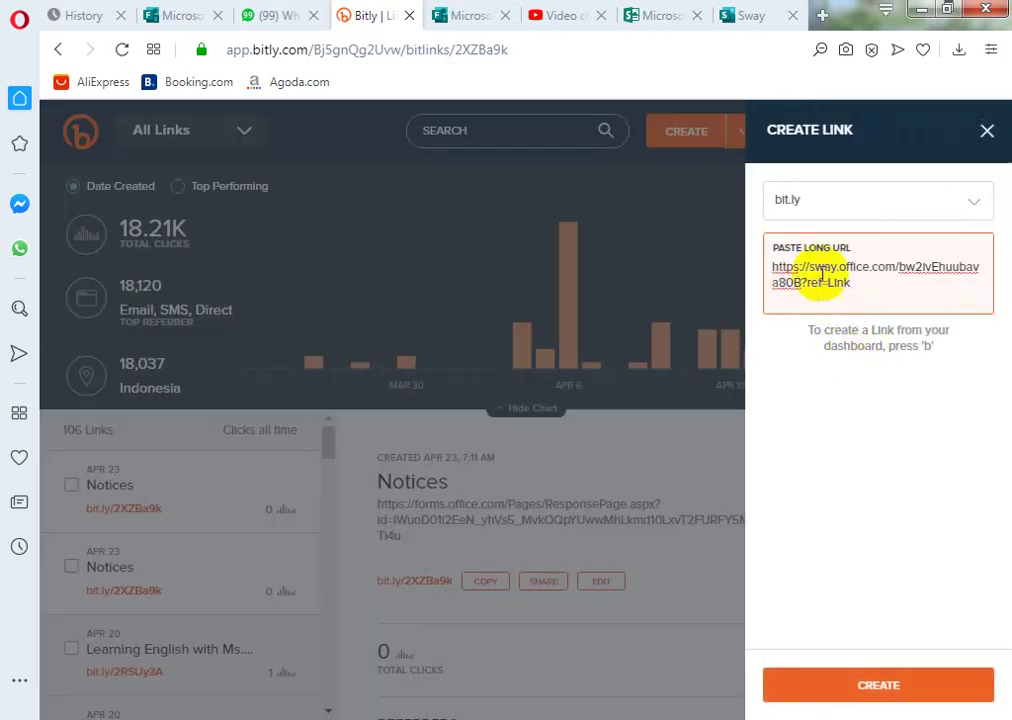
left_click(870, 688)
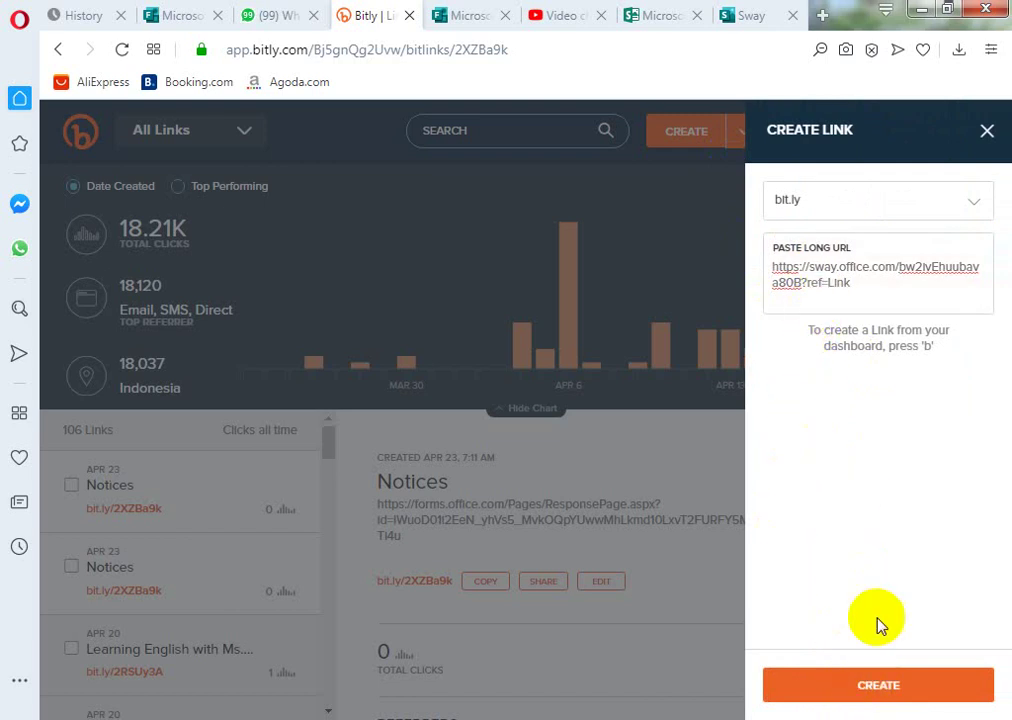
left_click(871, 687)
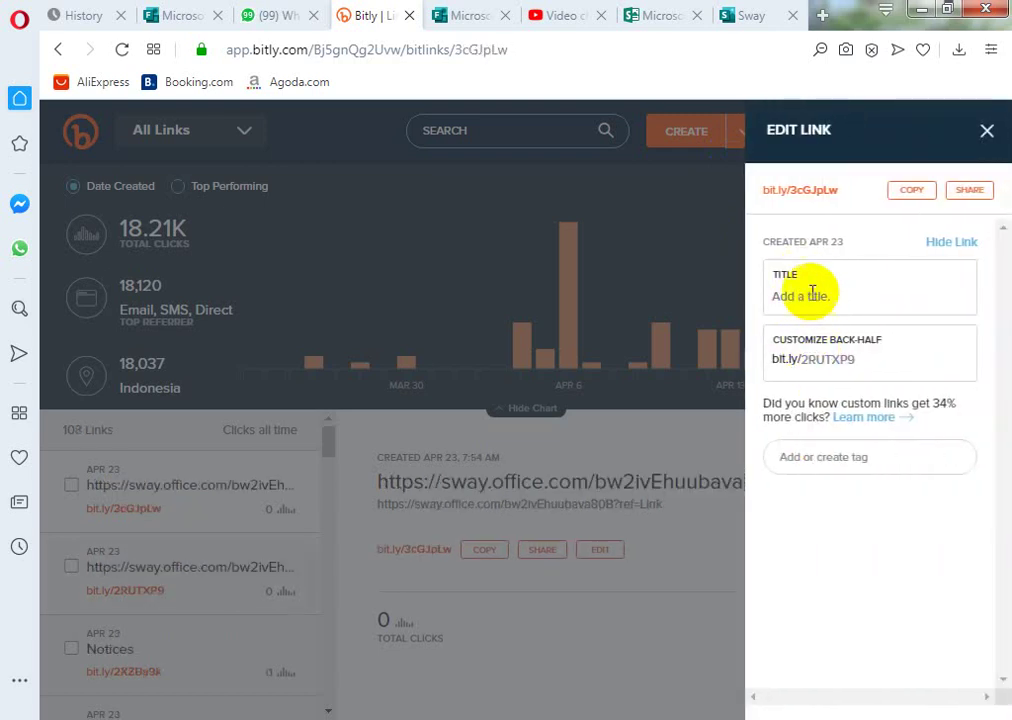
- Give the new short link the title "Passive Voice" and copy the shortened address
left_click(787, 306)
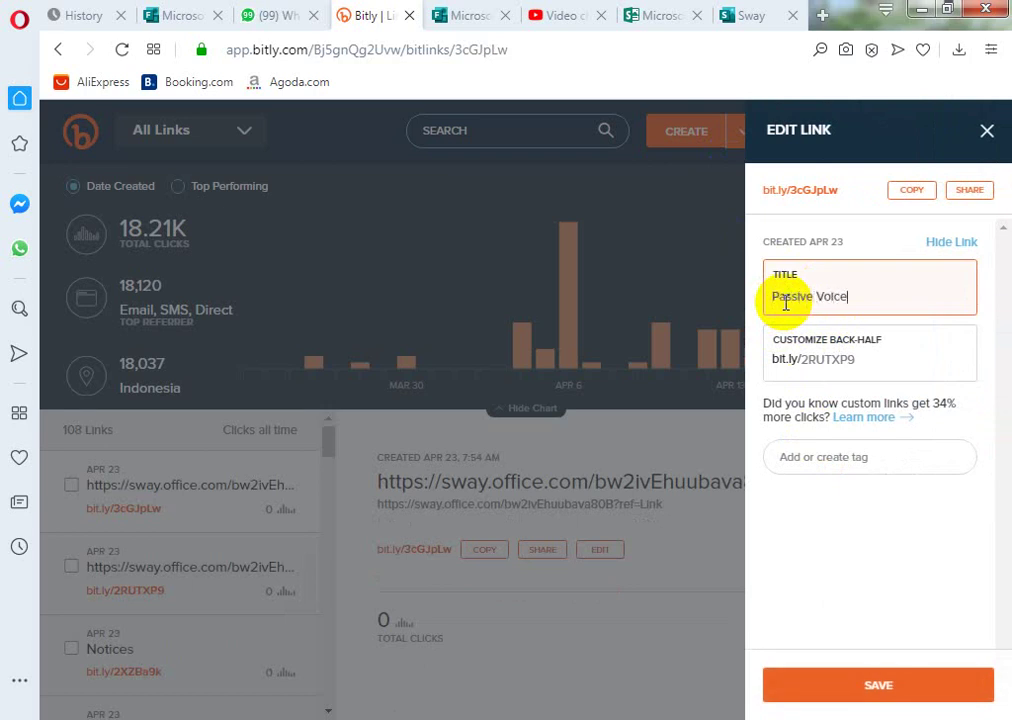
left_click(832, 692)
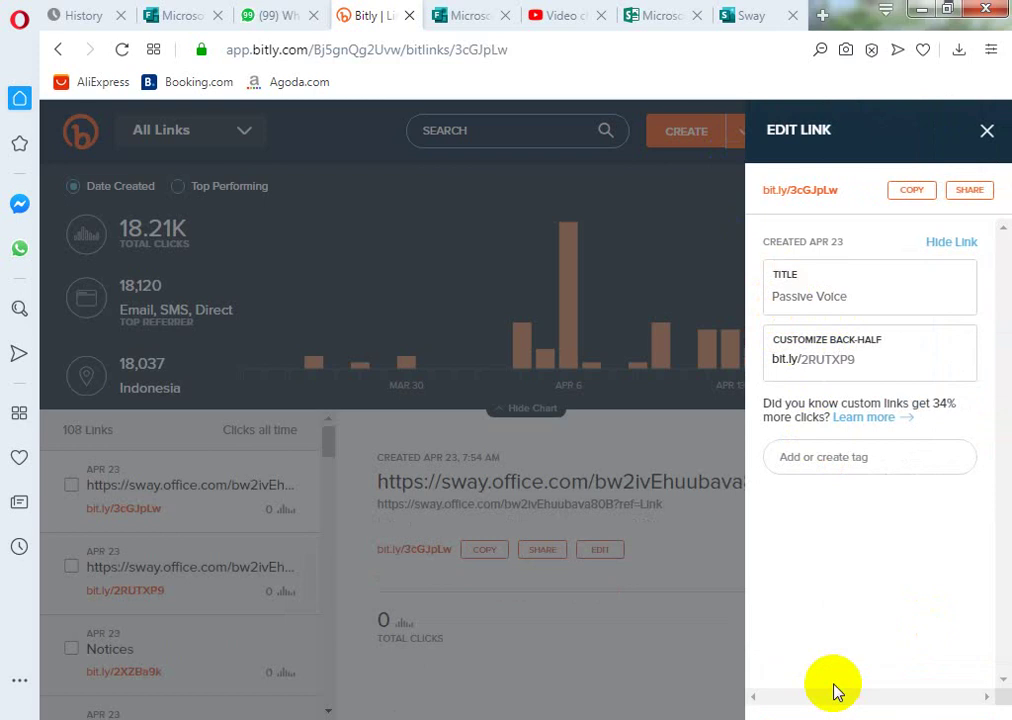
left_click(920, 192)
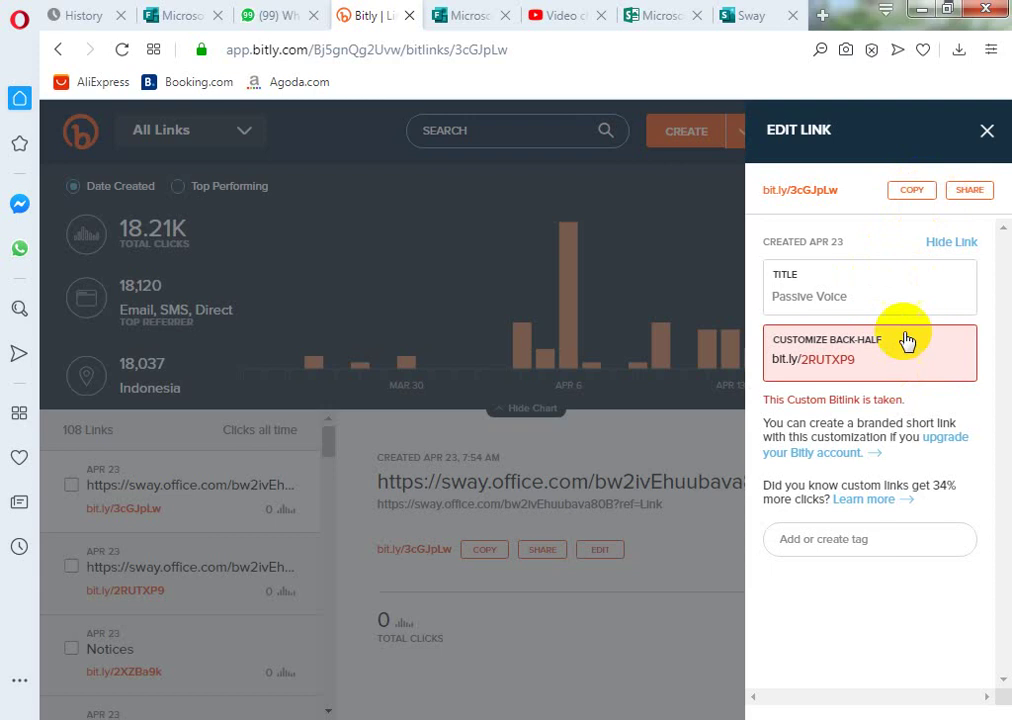
left_click(858, 298)
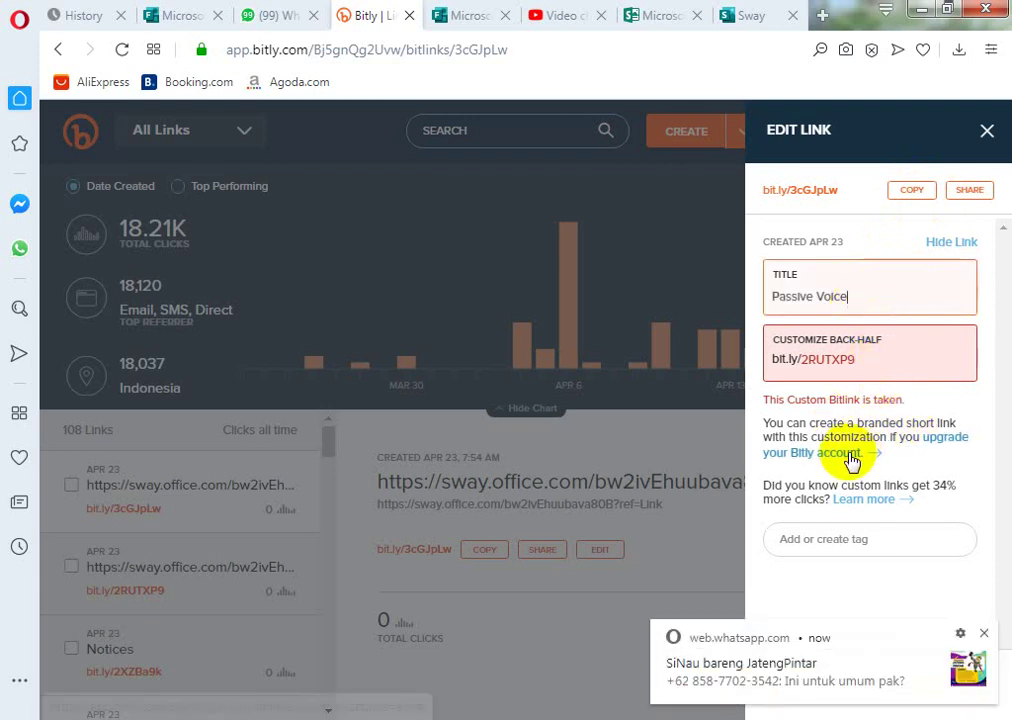
left_click(984, 633)
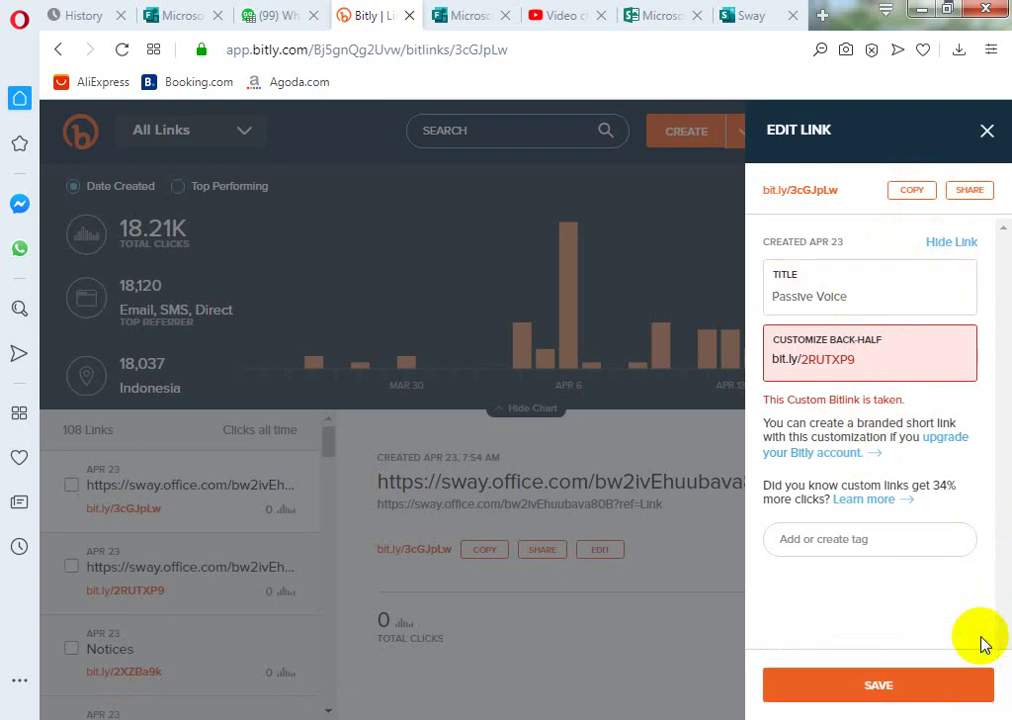
left_click(910, 195)
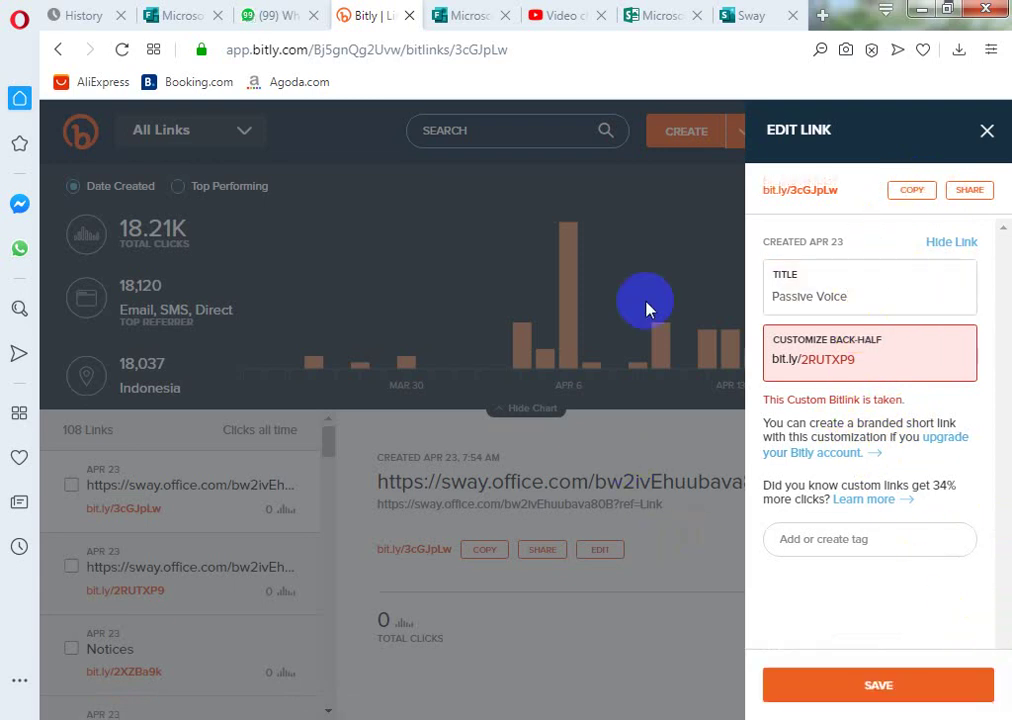
- Switch to WhatsApp, find the contact's chat by name and send the copied bit.ly link in it
left_click(269, 18)
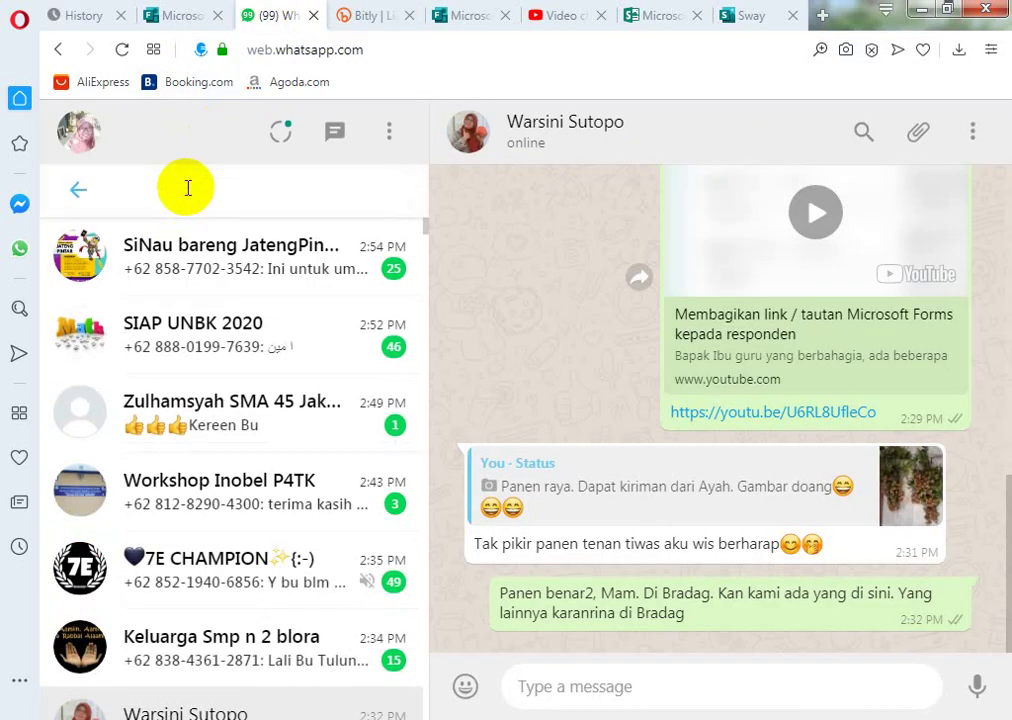
type("Nabhan")
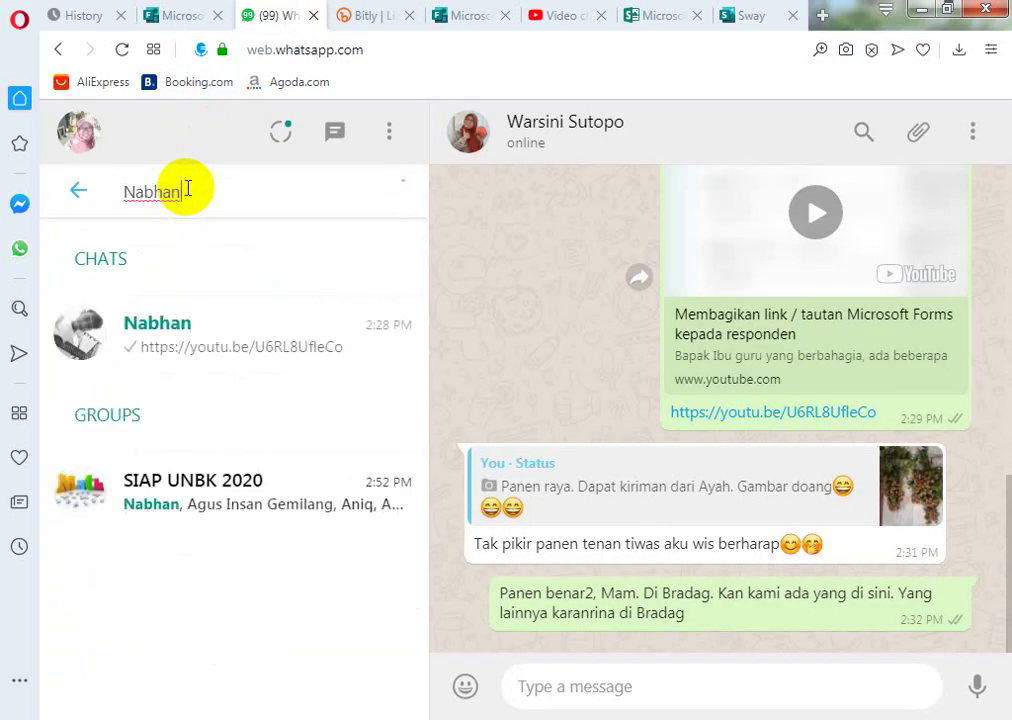
left_click(203, 332)
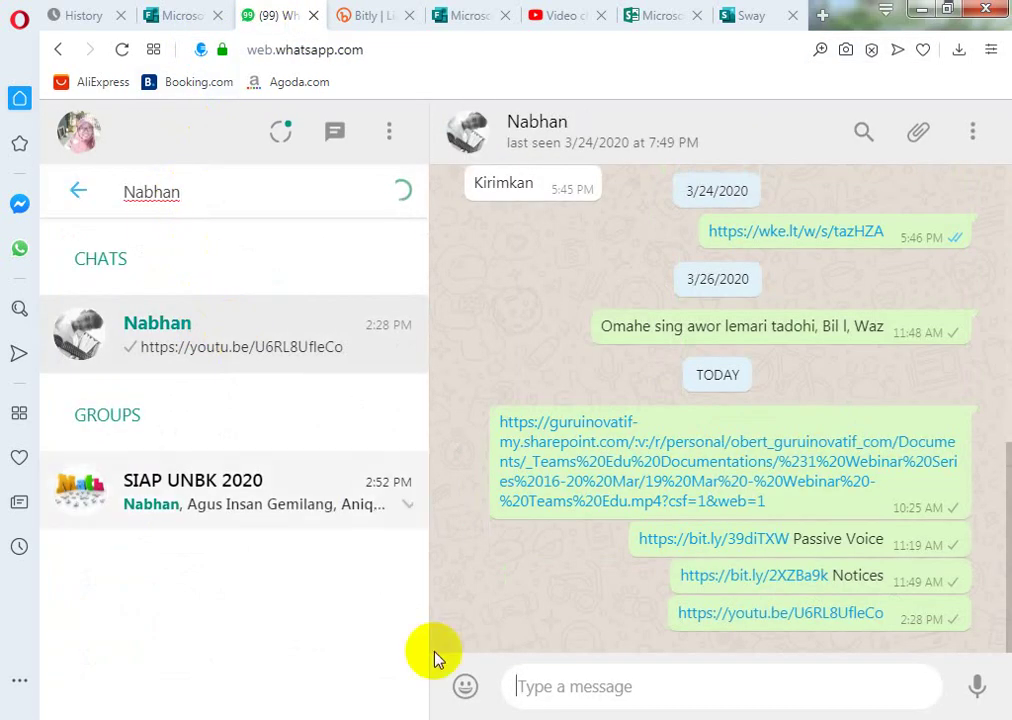
left_click(533, 687)
key("ctrl+v")
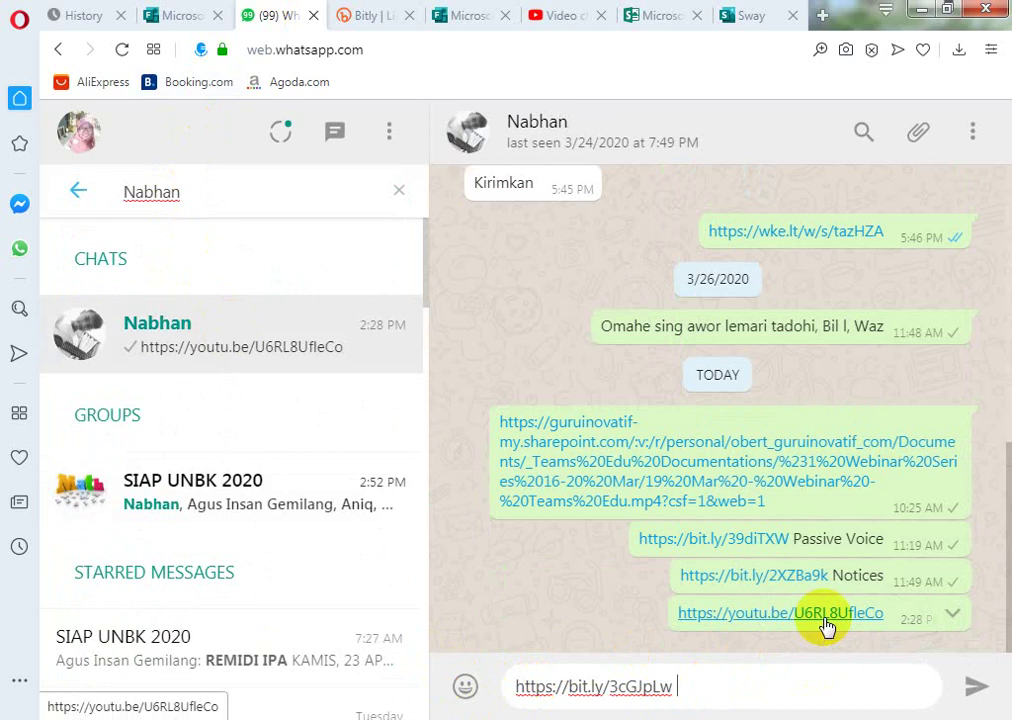
left_click(977, 690)
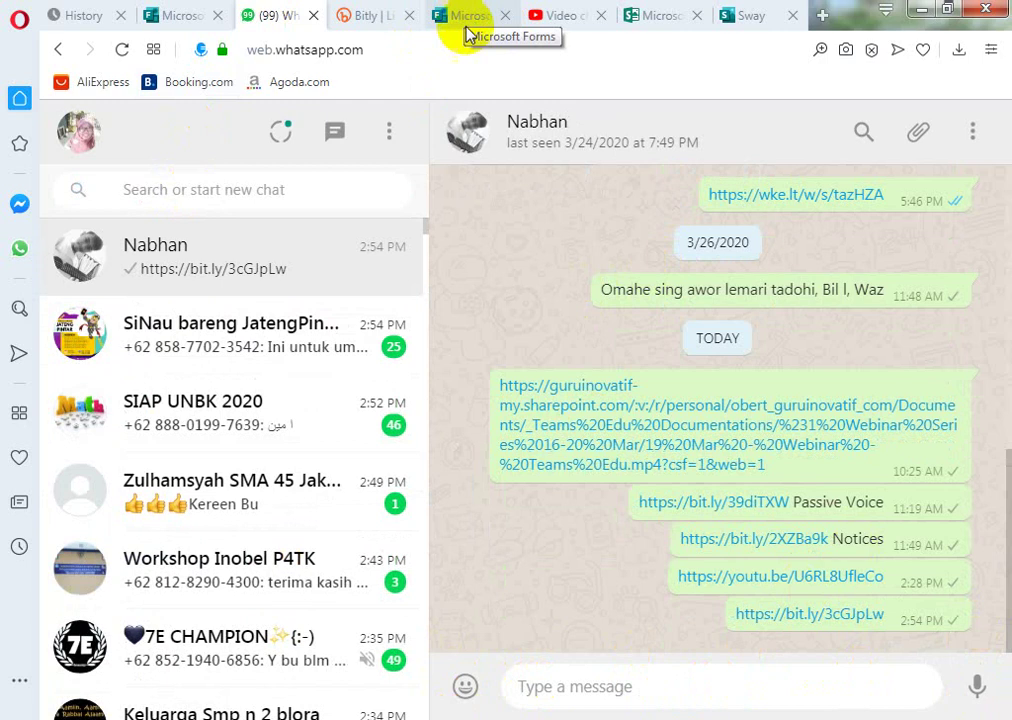
- Return to Sway and apply the mint-and-pink floral style from the last row of the design styles
left_click(745, 16)
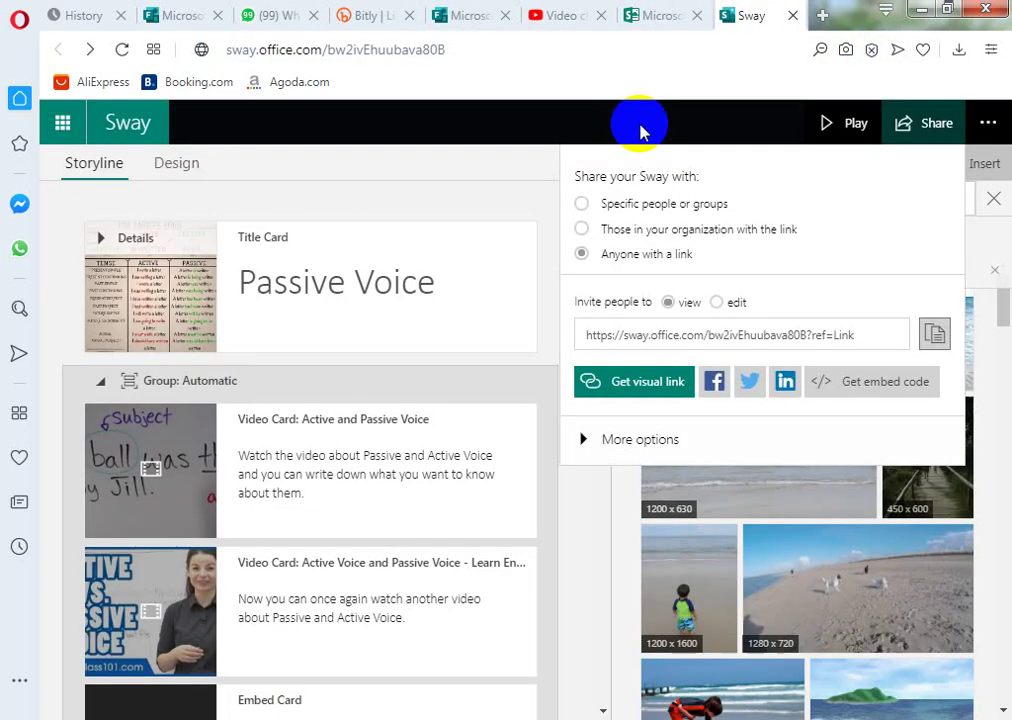
scroll(509, 396, "down", 6)
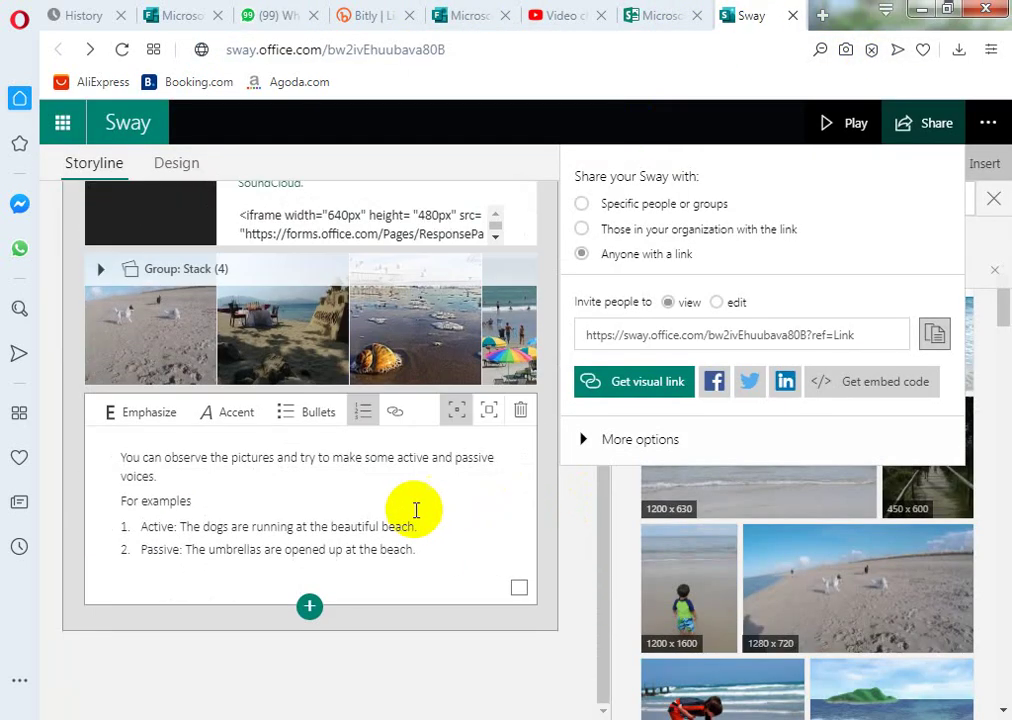
scroll(384, 500, "up", 3)
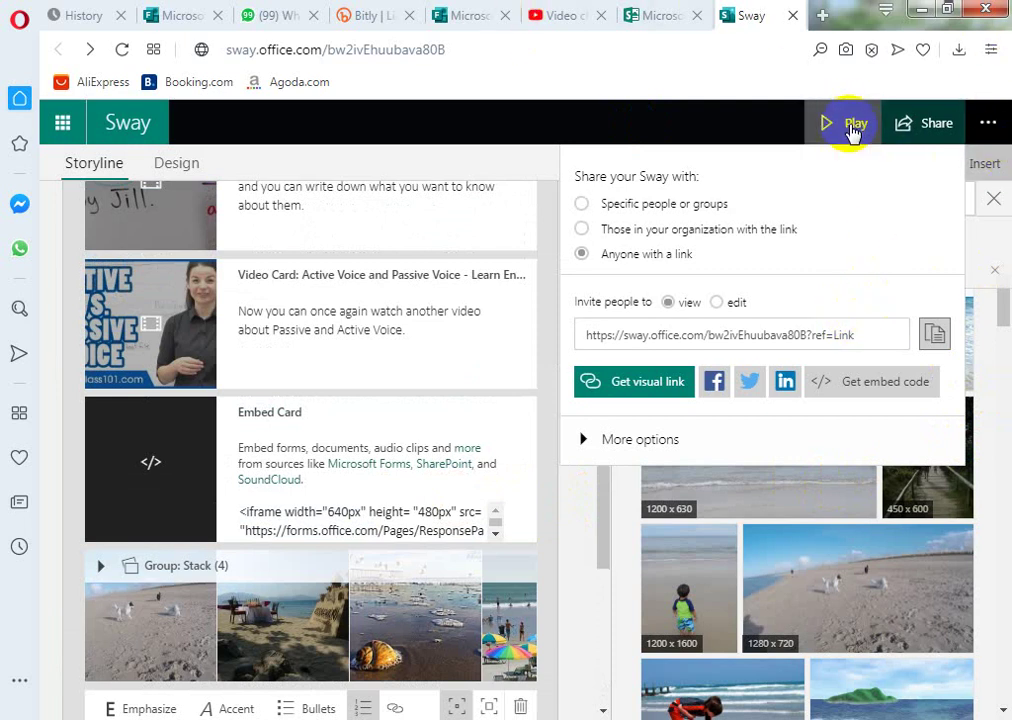
left_click(988, 122)
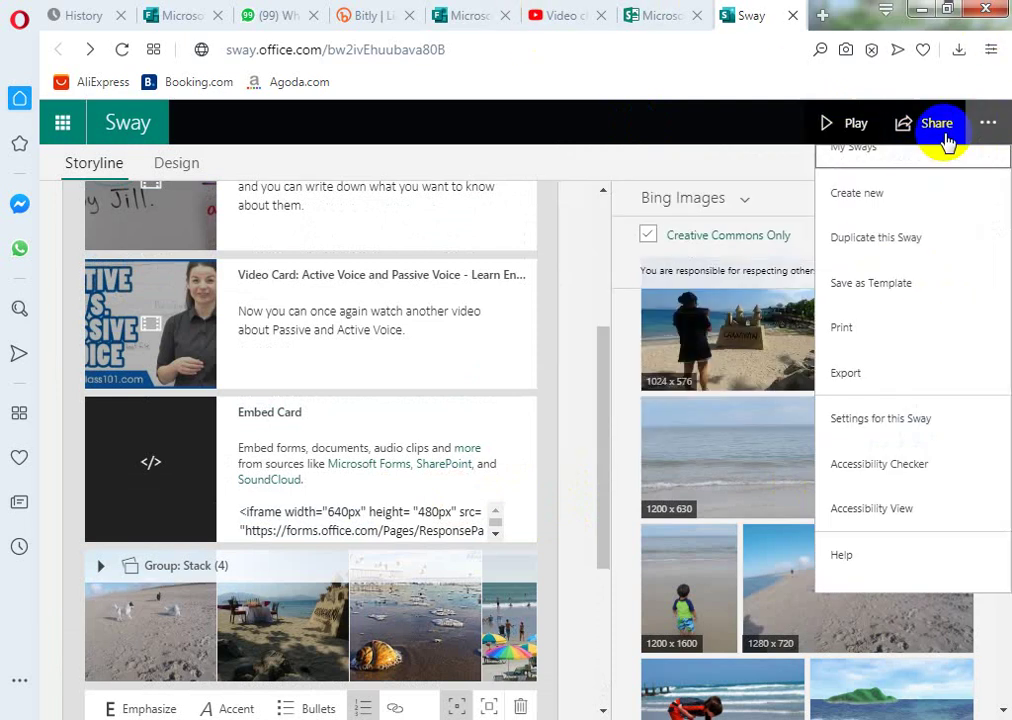
left_click(720, 122)
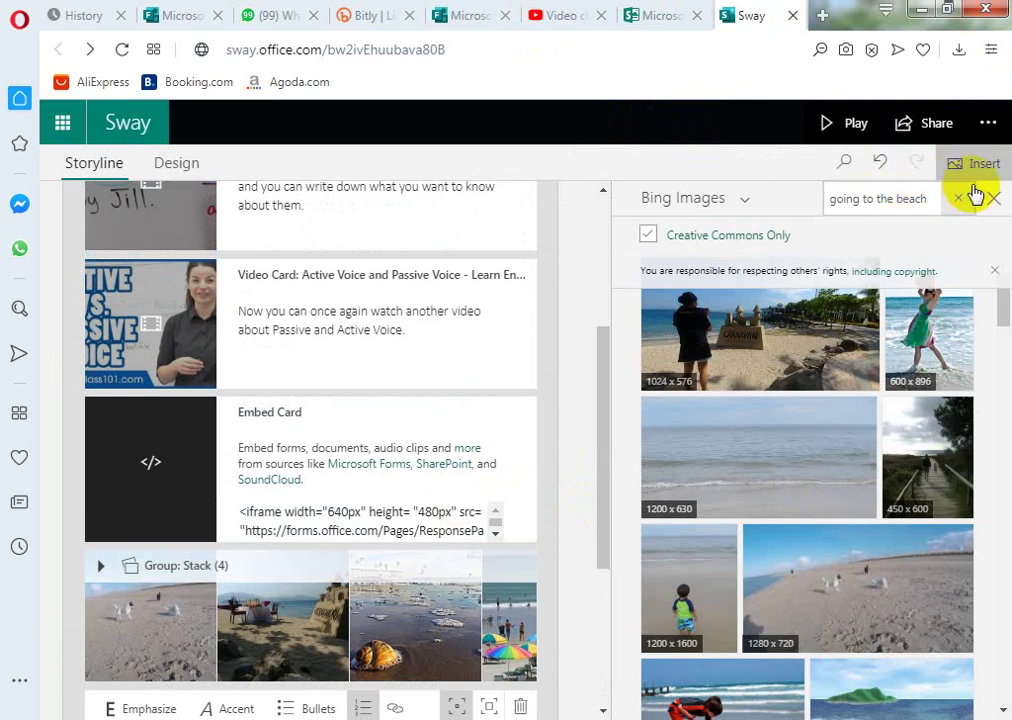
left_click(186, 164)
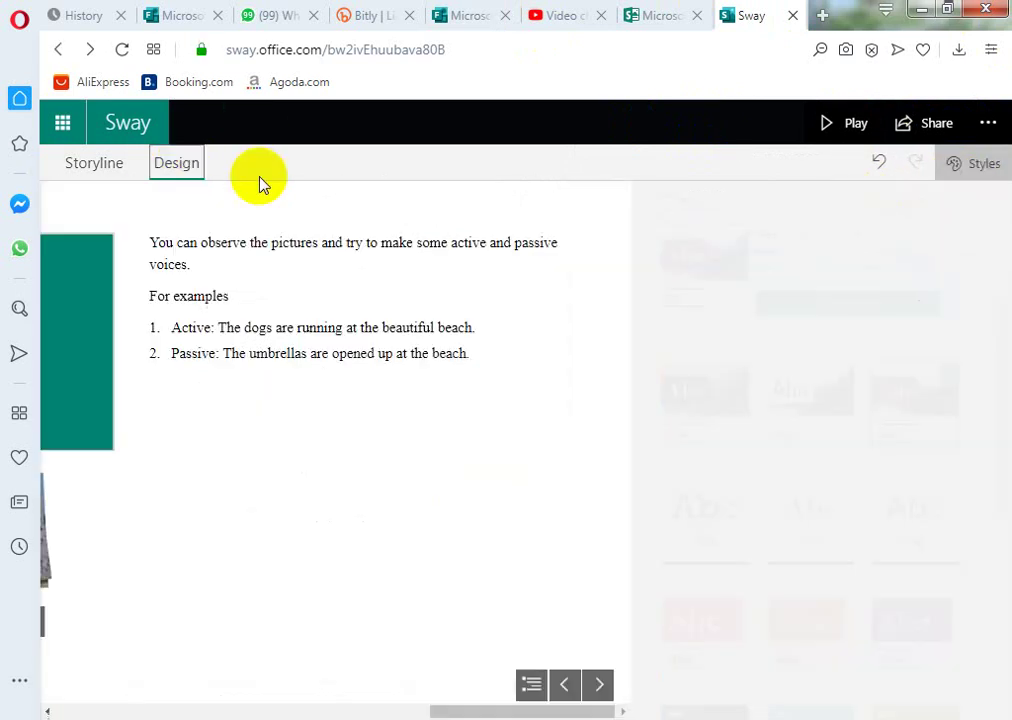
left_click_drag(1004, 323, 996, 549)
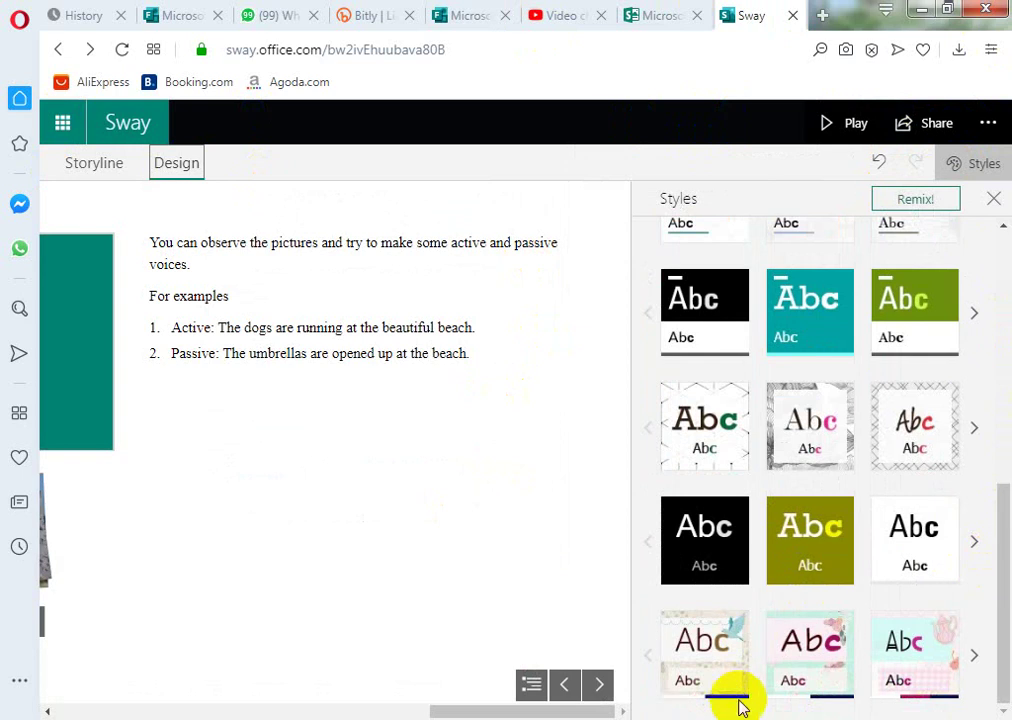
left_click(797, 655)
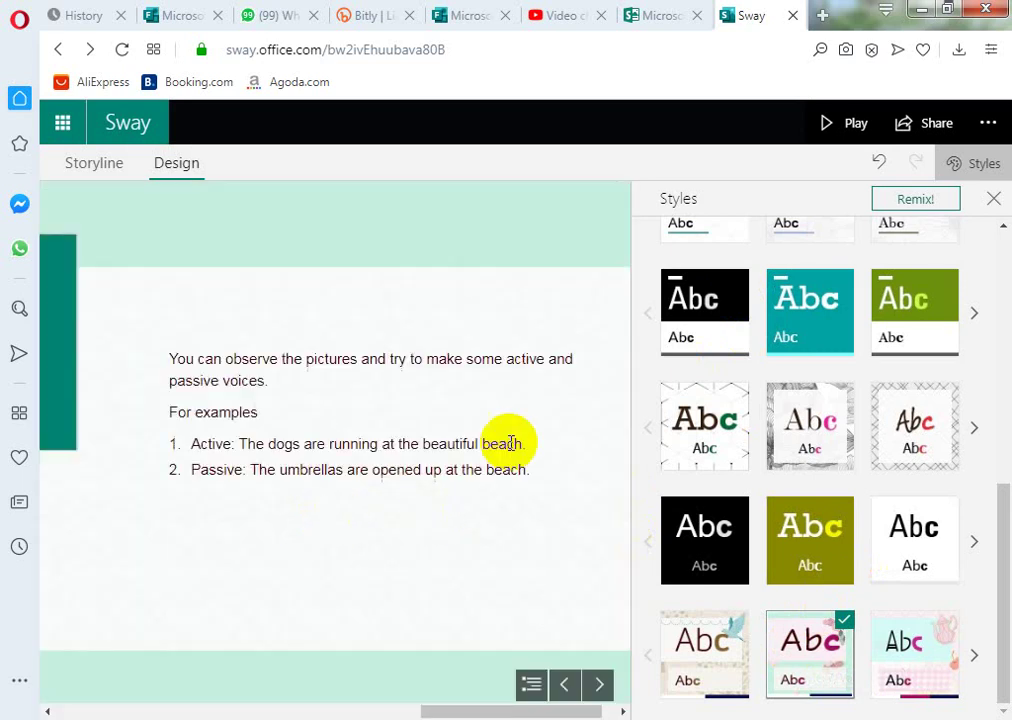
- Play the Sway and examine the beach pictures of the image stack at full size
left_click(858, 126)
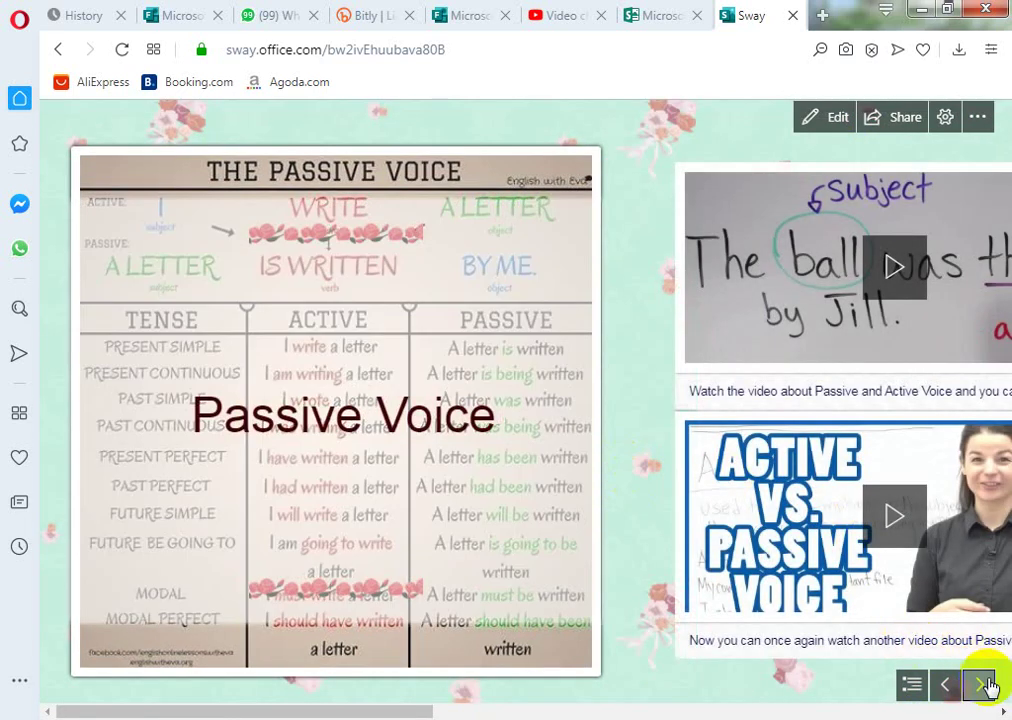
left_click(981, 684)
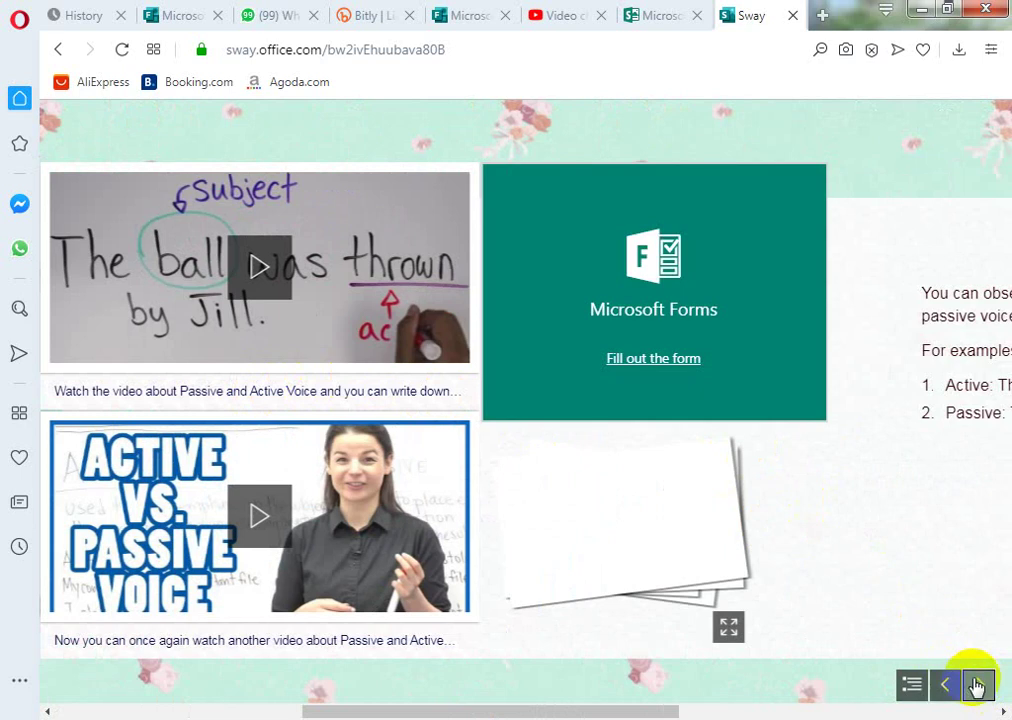
left_click(580, 515)
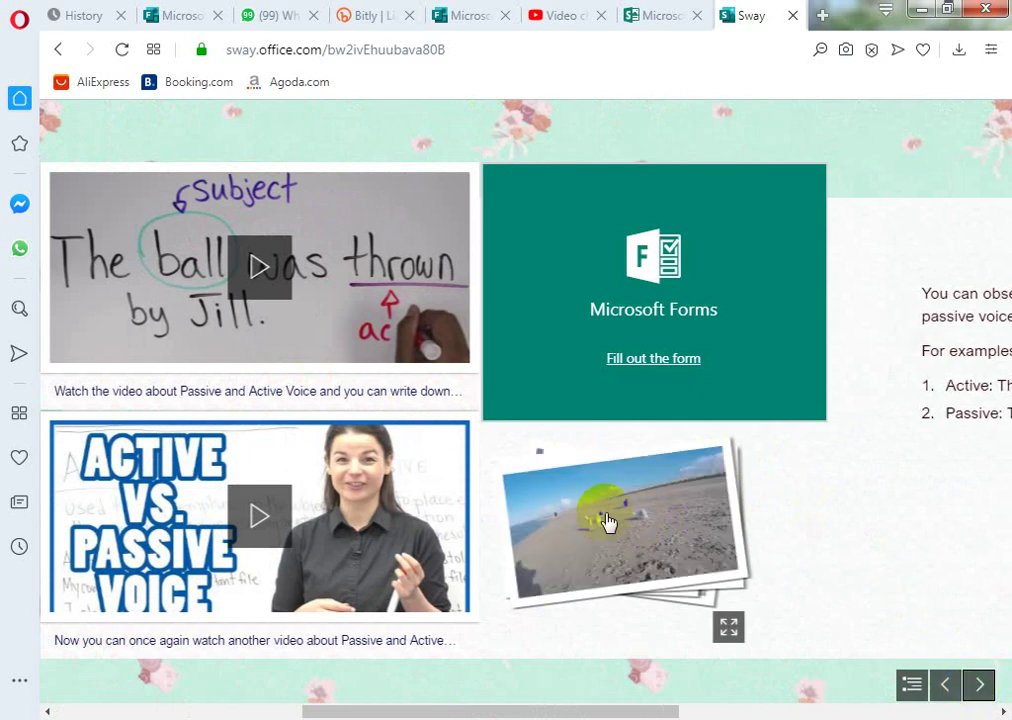
left_click(728, 625)
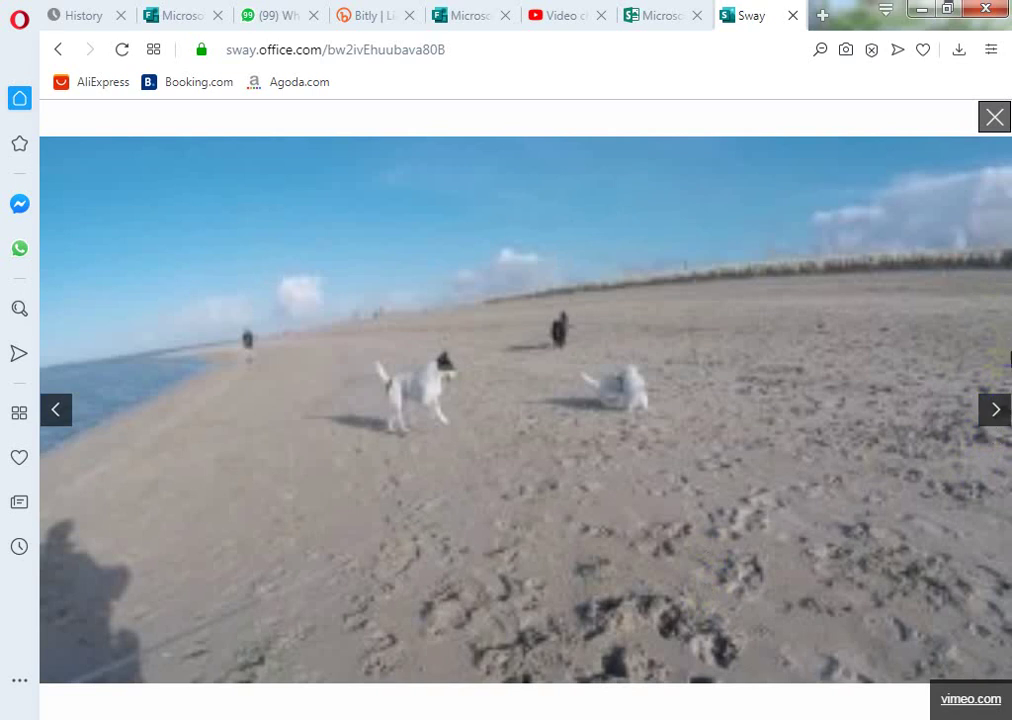
left_click(990, 415)
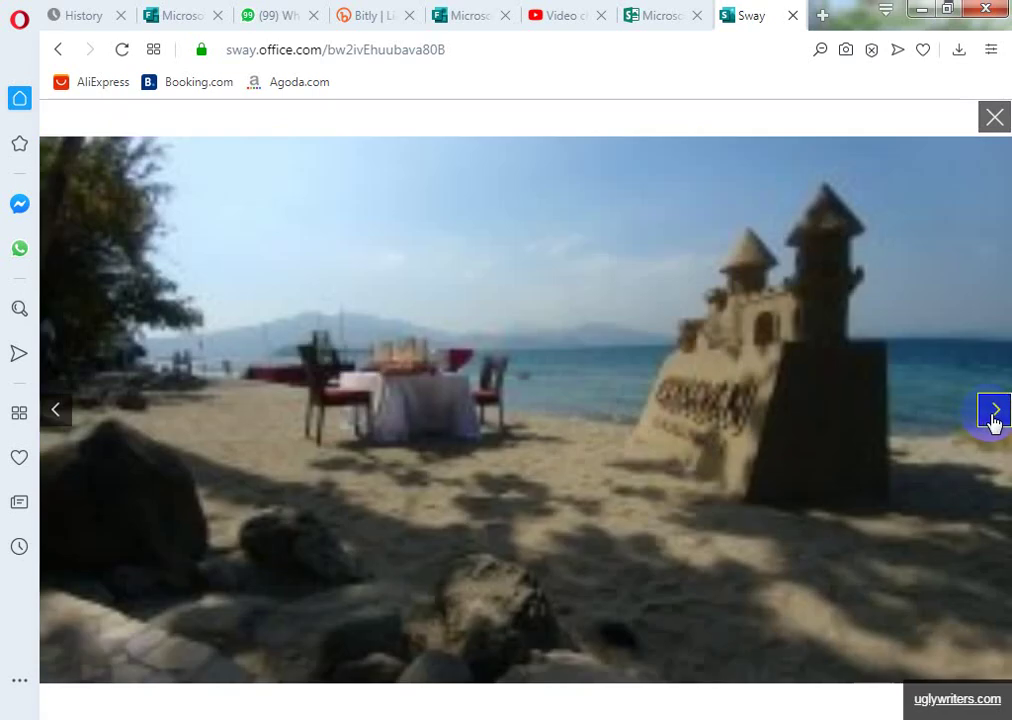
left_click(993, 415)
left_click(993, 415)
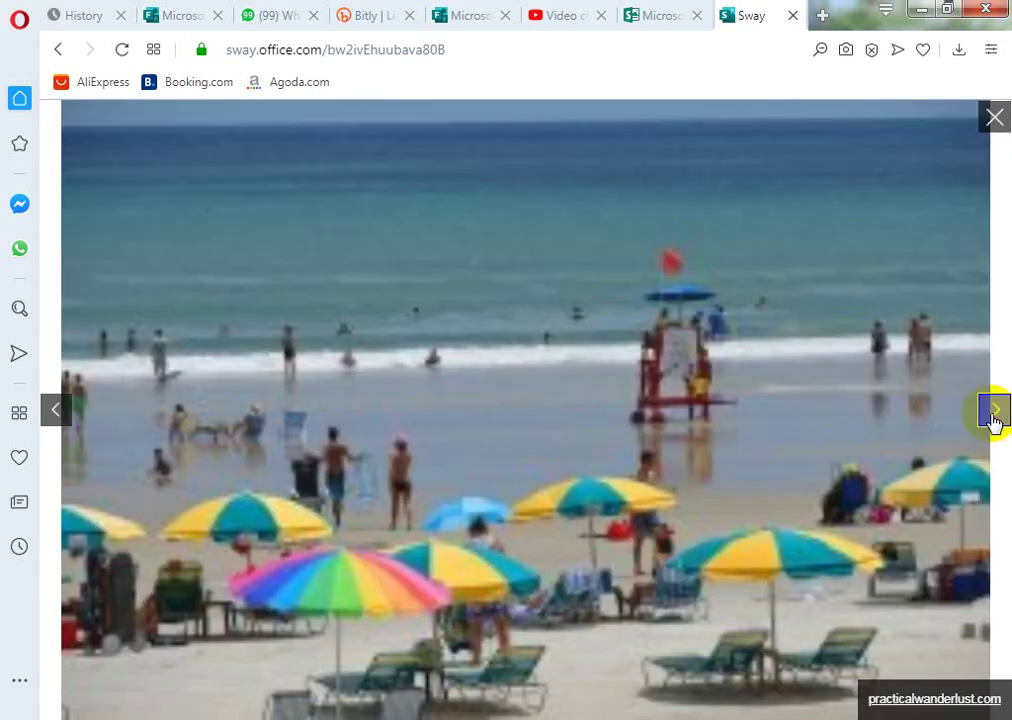
left_click(52, 412)
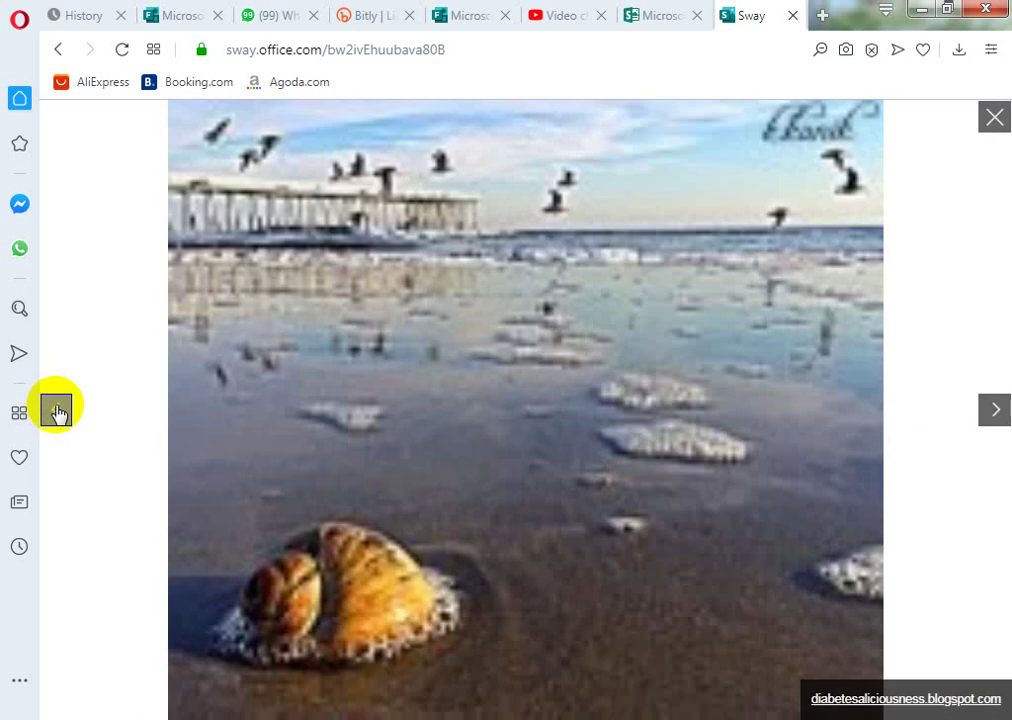
left_click(62, 412)
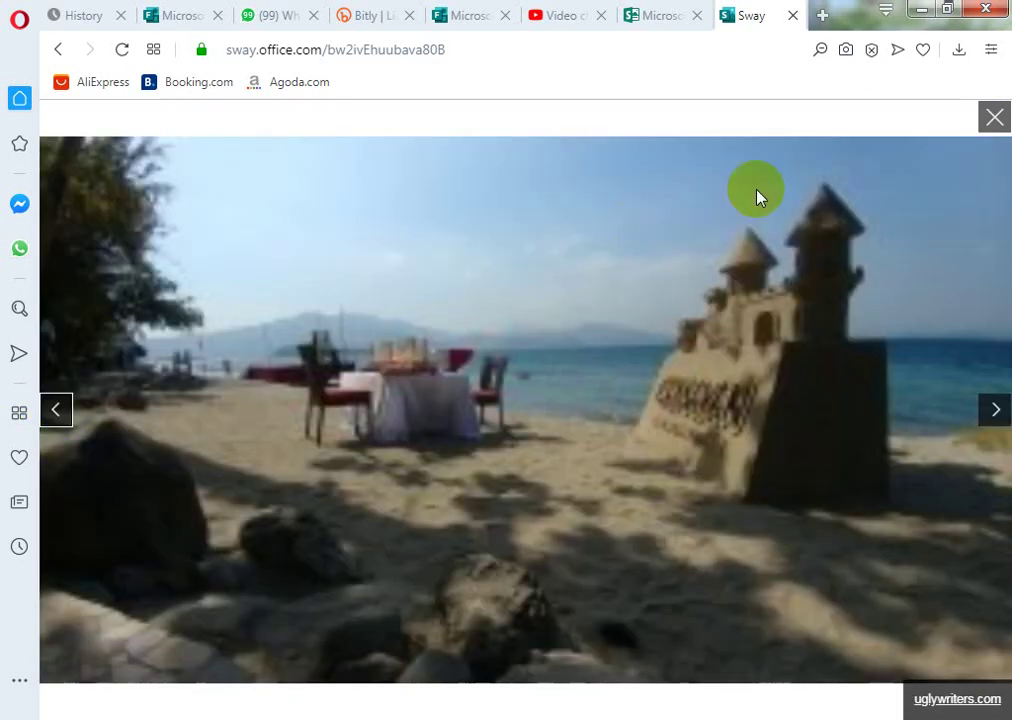
left_click(995, 119)
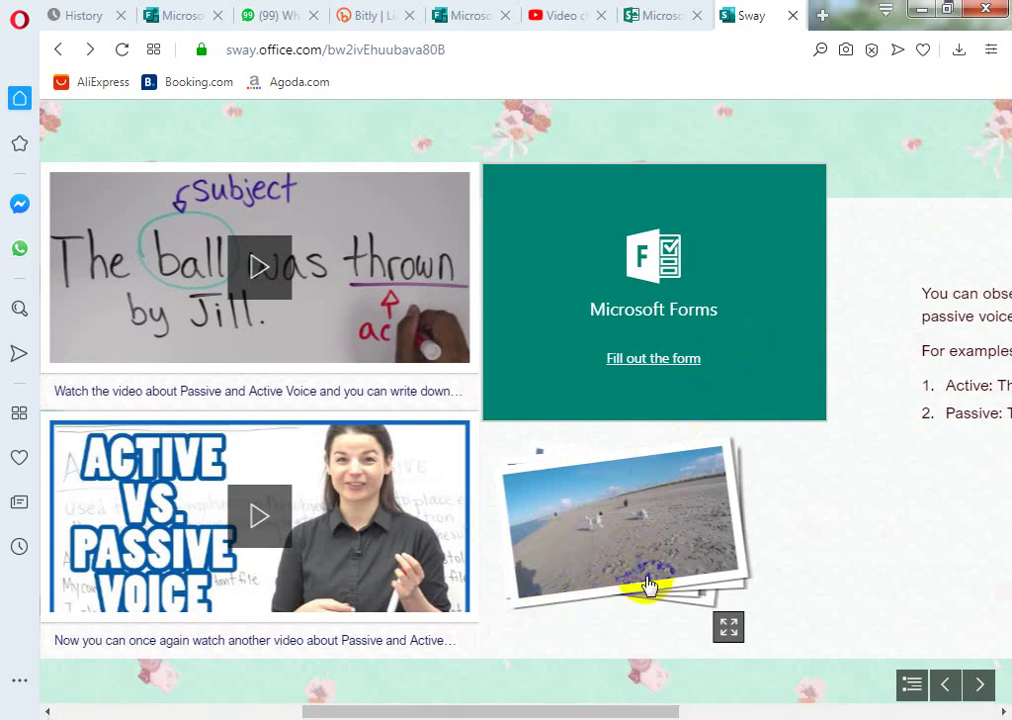
- Review the playing Sway from its title page through the videos and quiz to the example sentences
scroll(474, 391, "up", 5)
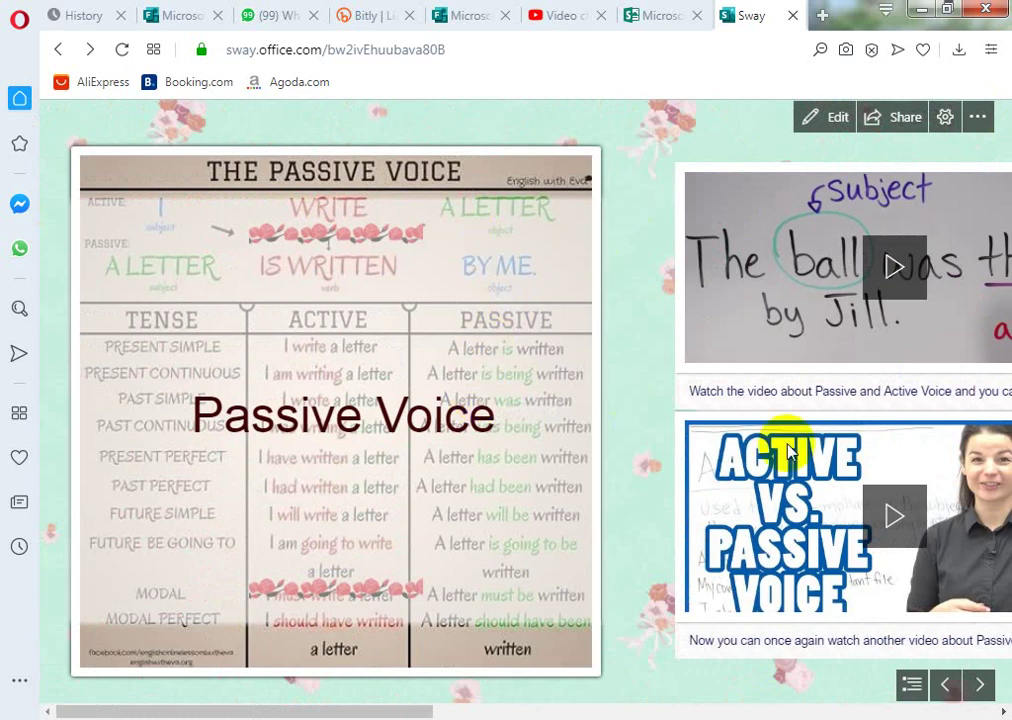
scroll(813, 490, "down", 3)
scroll(849, 535, "up", 2)
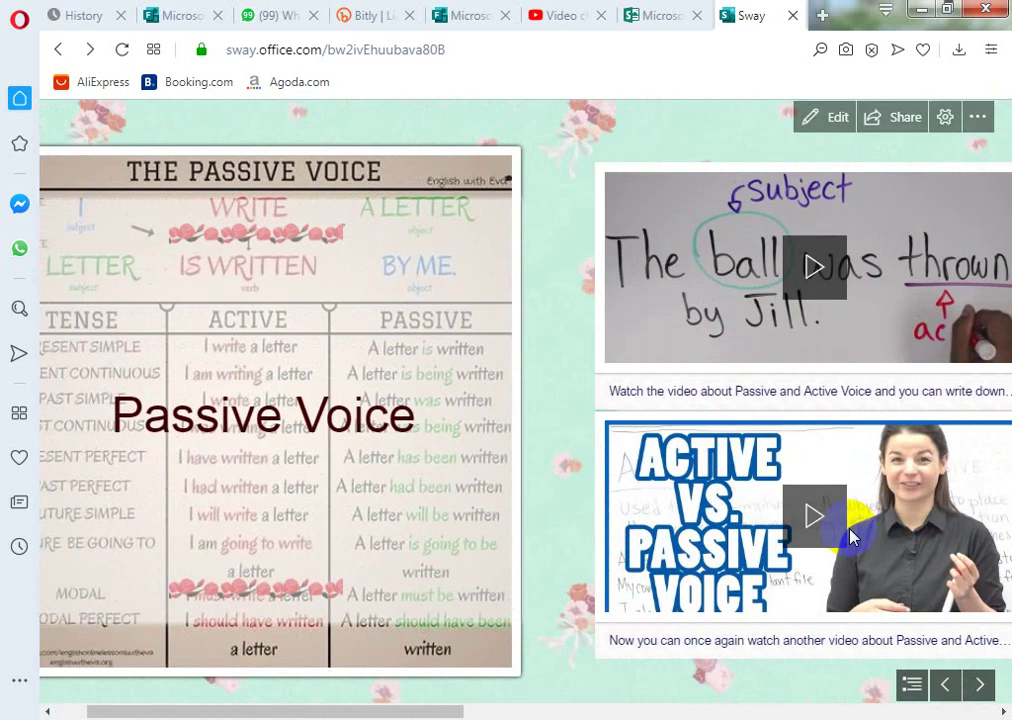
left_click(980, 690)
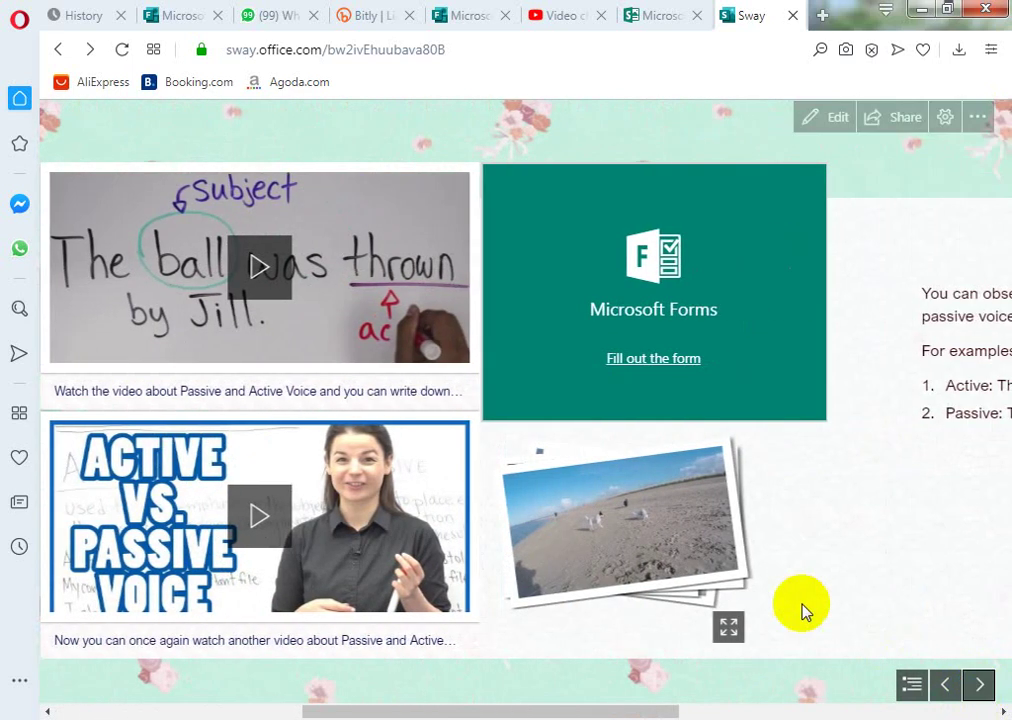
left_click(981, 686)
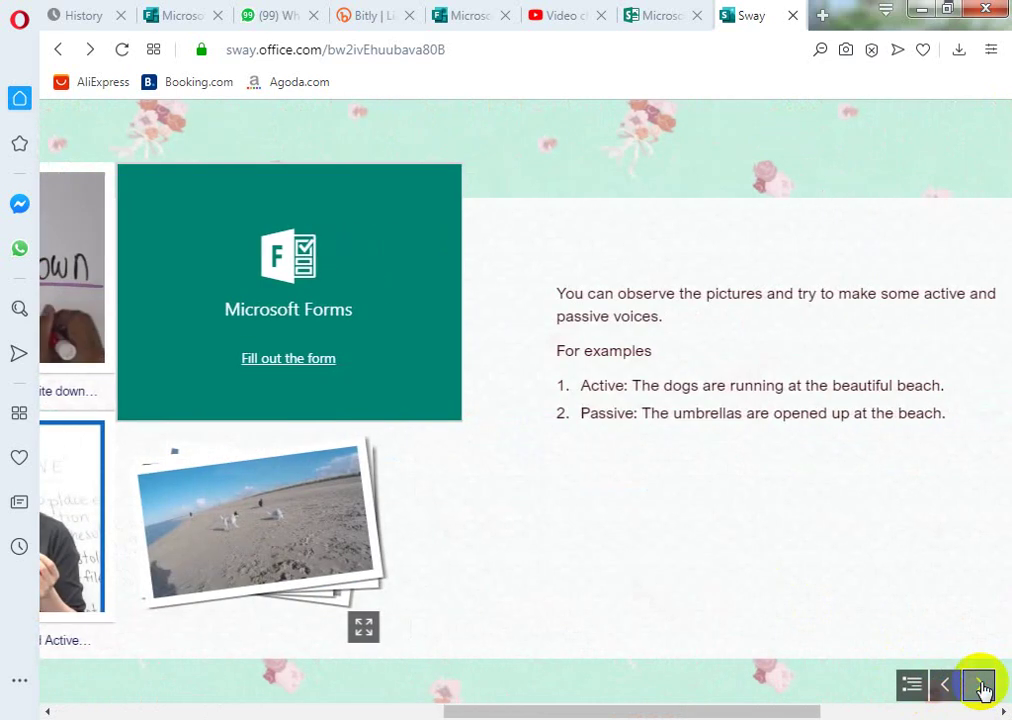